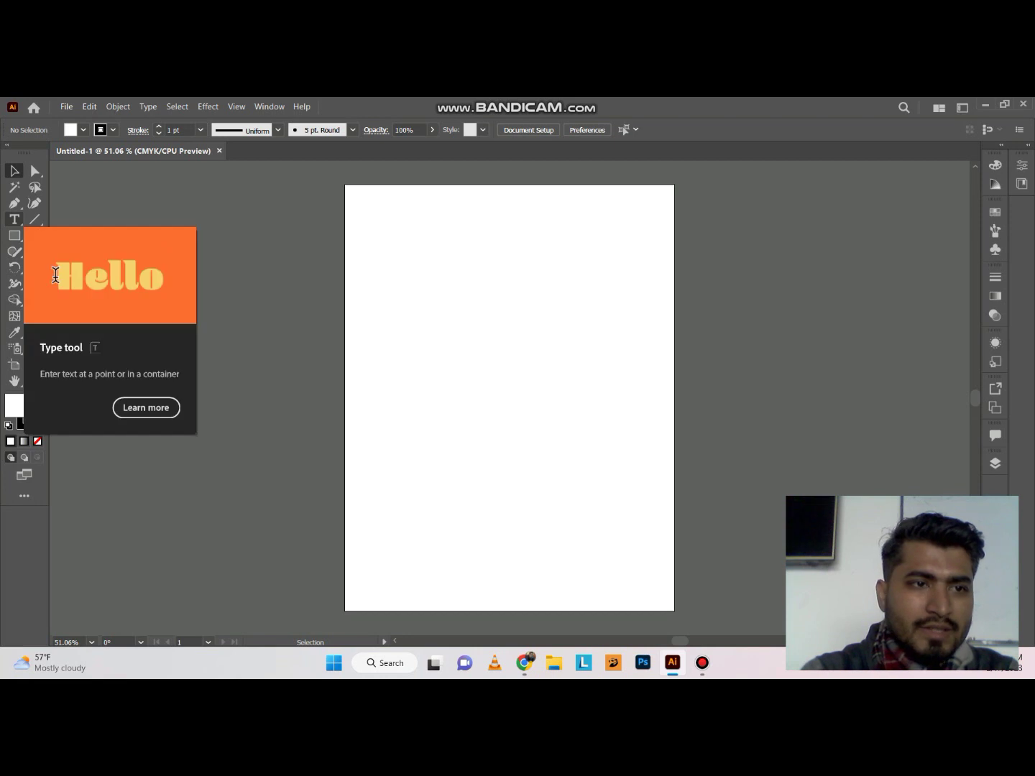
Add a line of point text with a first name near the artboard's upper left, enlarge it to about 130 pt and narrow it slightly.
{"action": "left_click", "coordinate": [14, 220]}
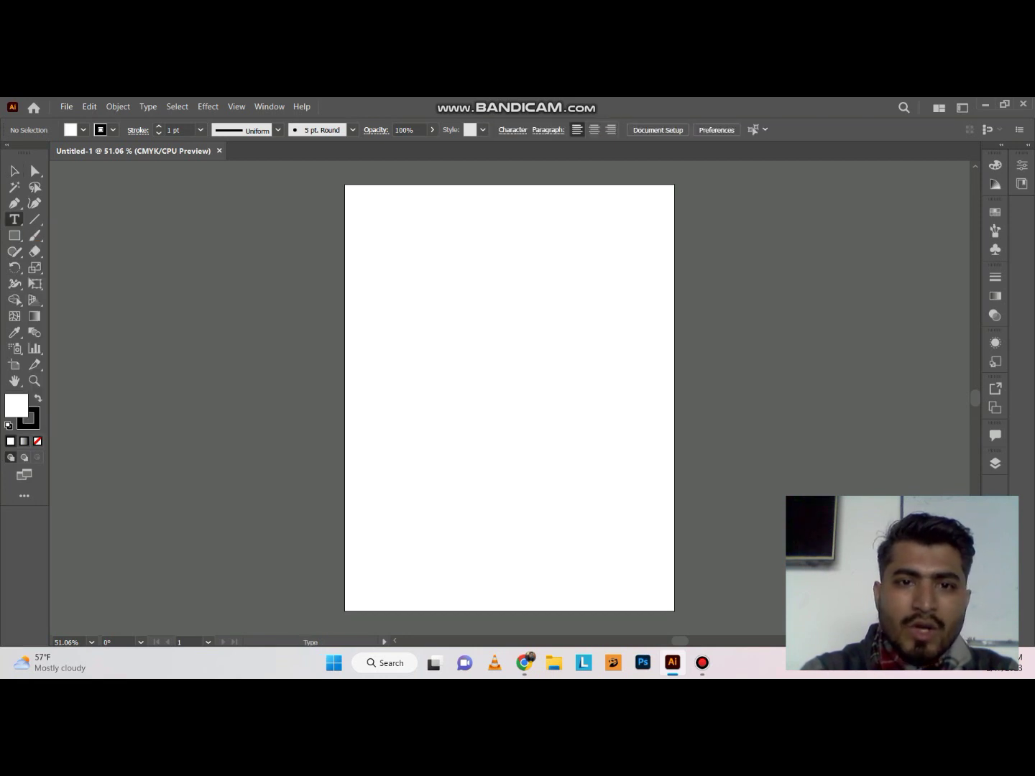
{"action": "left_click", "coordinate": [389, 245]}
{"action": "type", "text": "Suleman"}
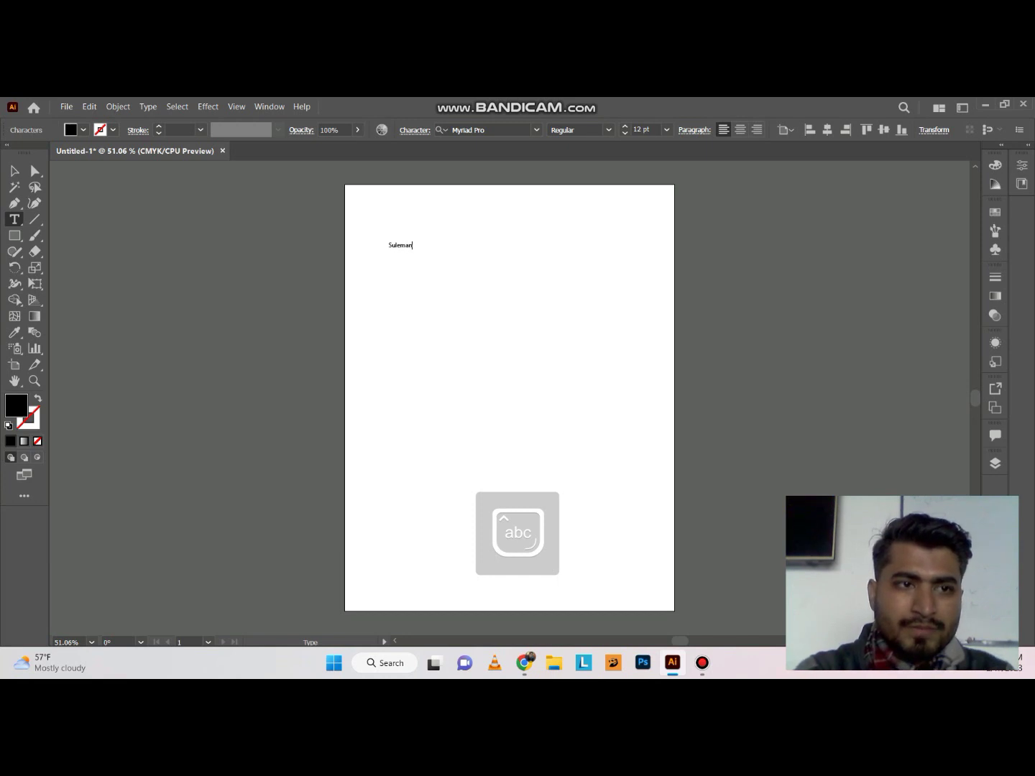
{"action": "key", "text": "Escape"}
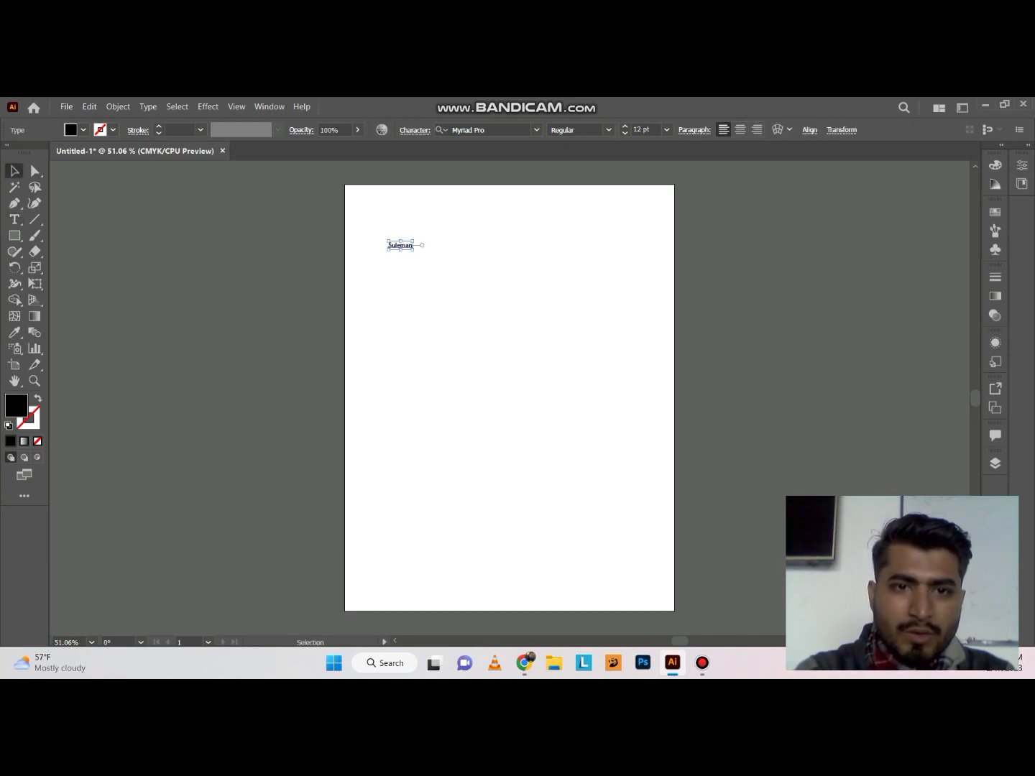
{"action": "left_click_drag", "start_coordinate": [413, 250], "coordinate": [529, 294]}
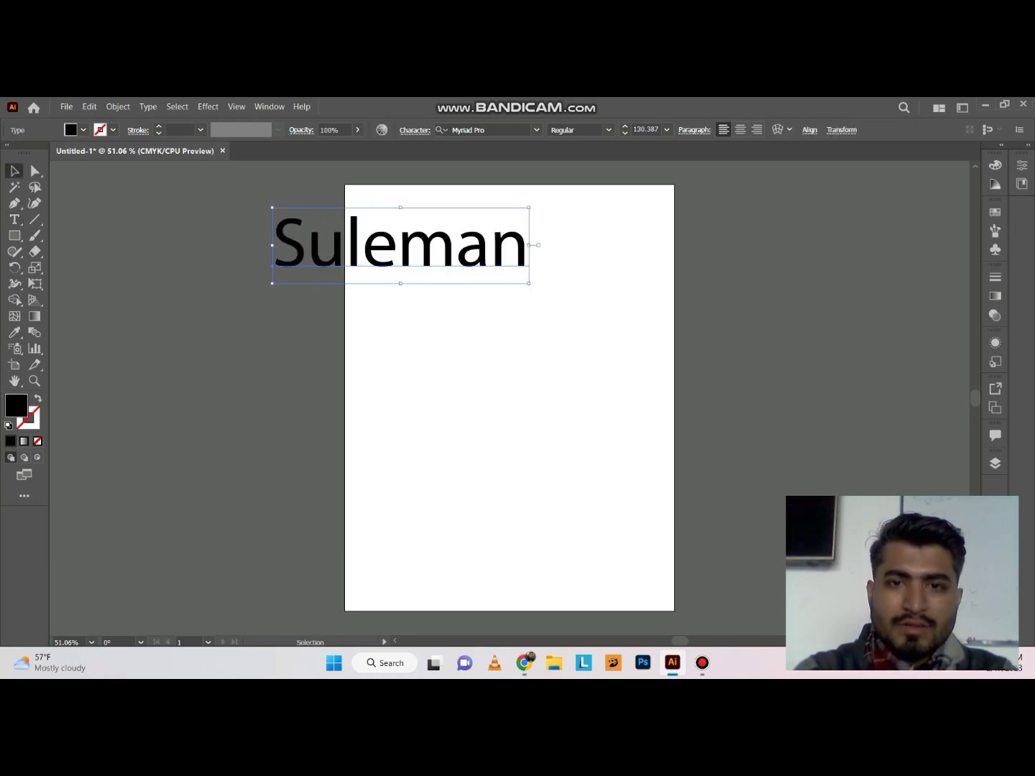
{"action": "left_click_drag", "start_coordinate": [529, 246], "coordinate": [513, 246]}
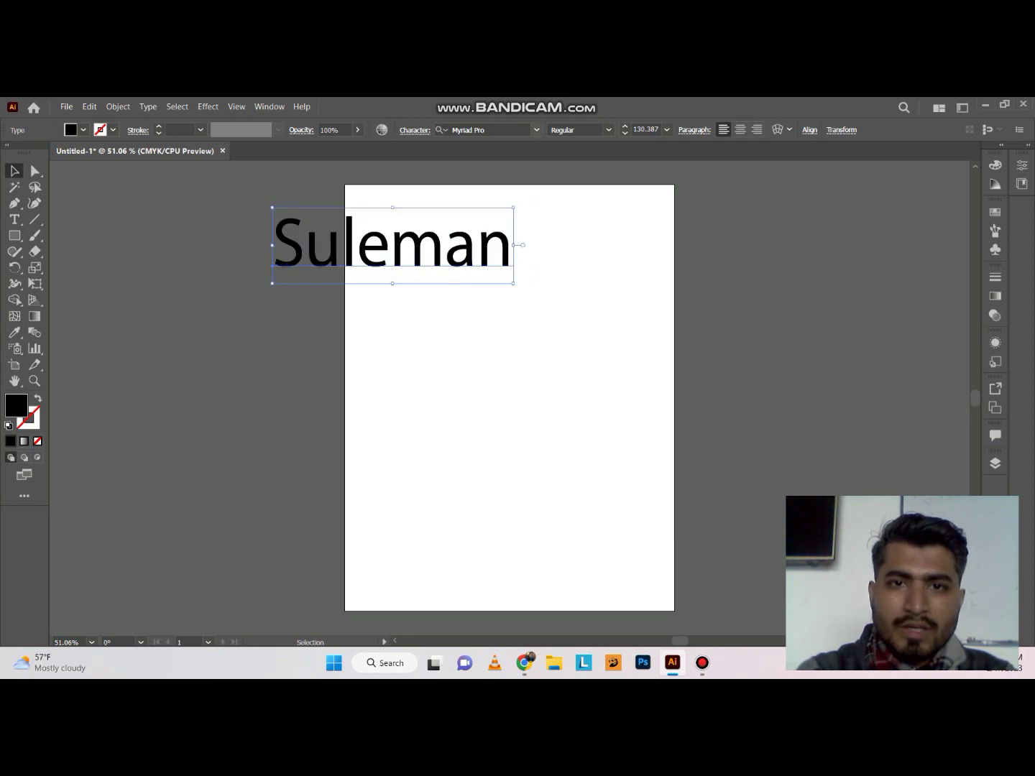
Examine the available fonts, the Character settings and the Type tool variants for the name text.
{"action": "left_click", "coordinate": [536, 129]}
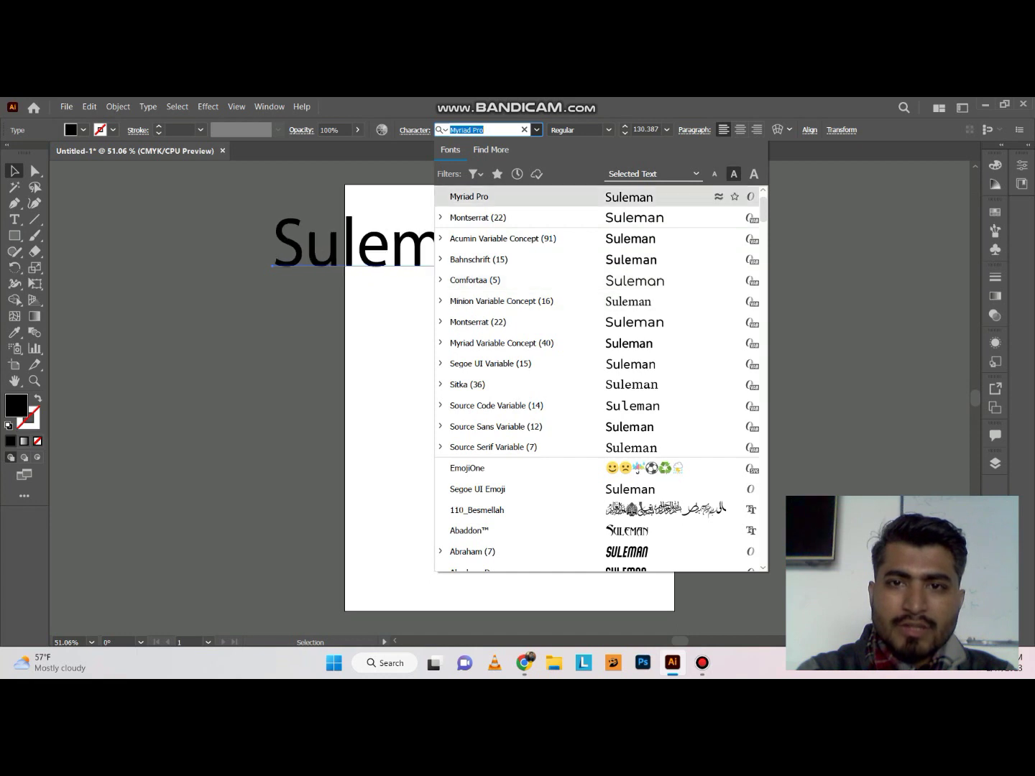
{"action": "left_click", "coordinate": [660, 106]}
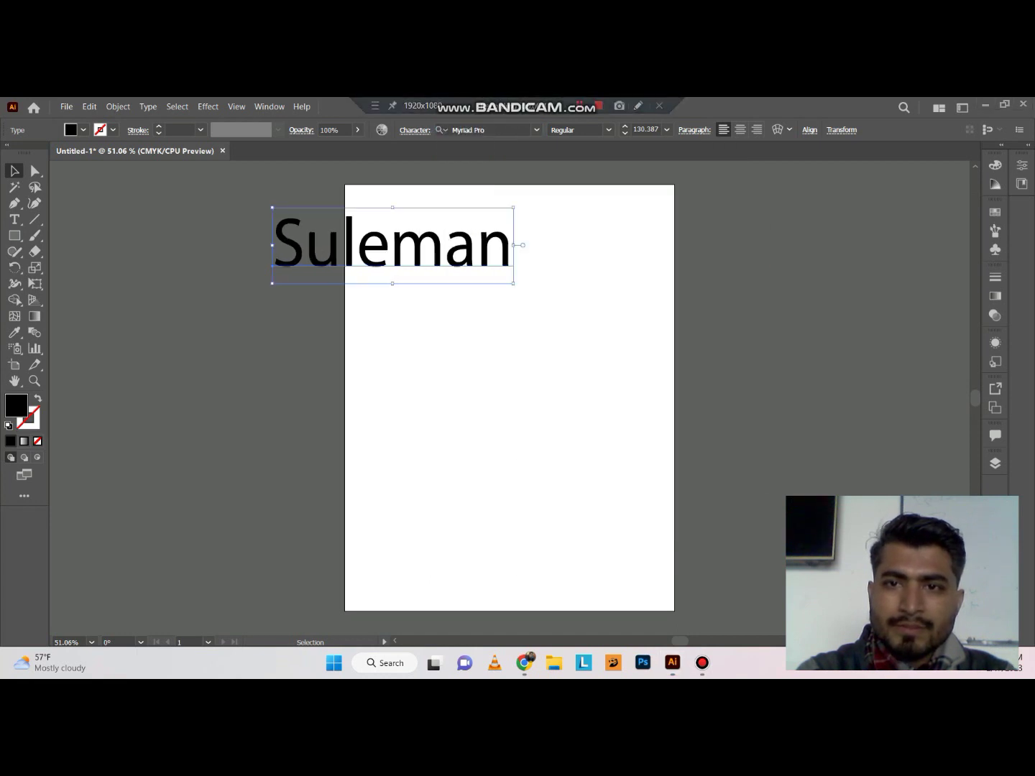
{"action": "left_click", "coordinate": [536, 130]}
{"action": "left_click_drag", "start_coordinate": [462, 249], "coordinate": [478, 340]}
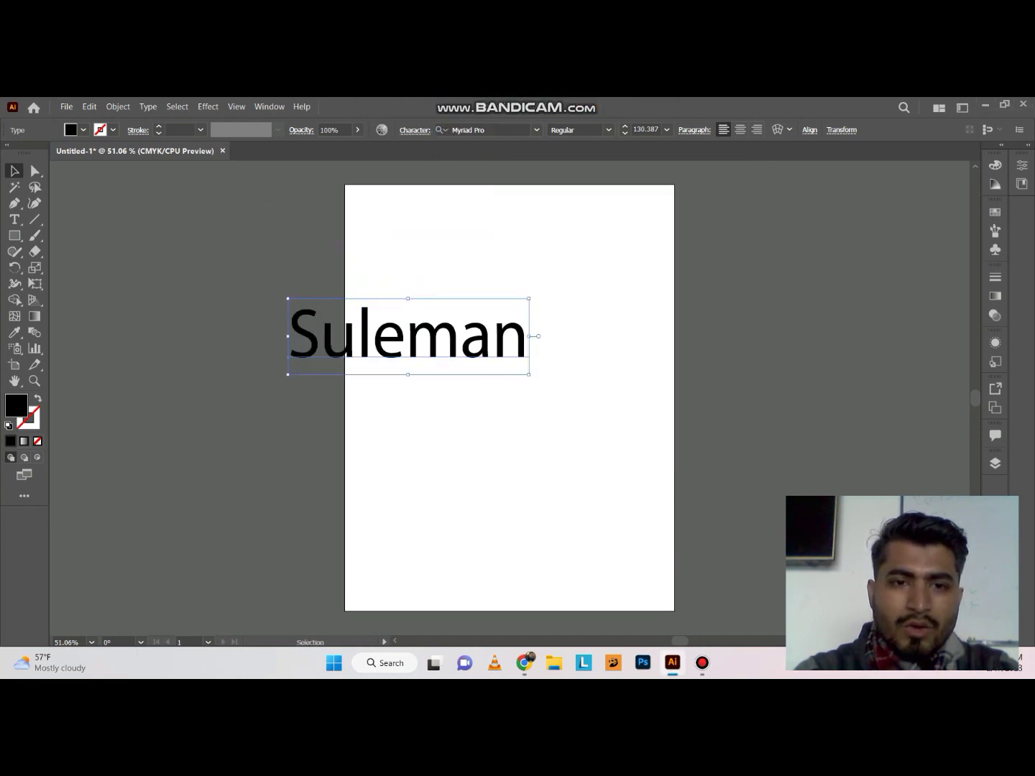
{"action": "key", "text": "ctrl+t"}
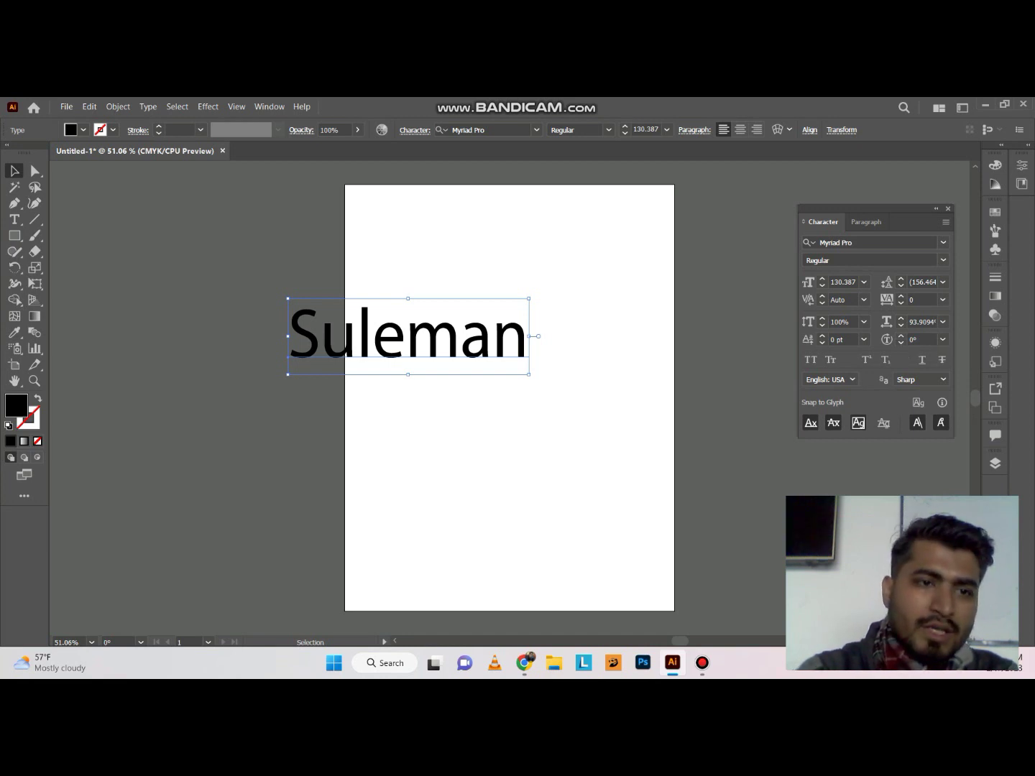
{"action": "left_click", "coordinate": [14, 219]}
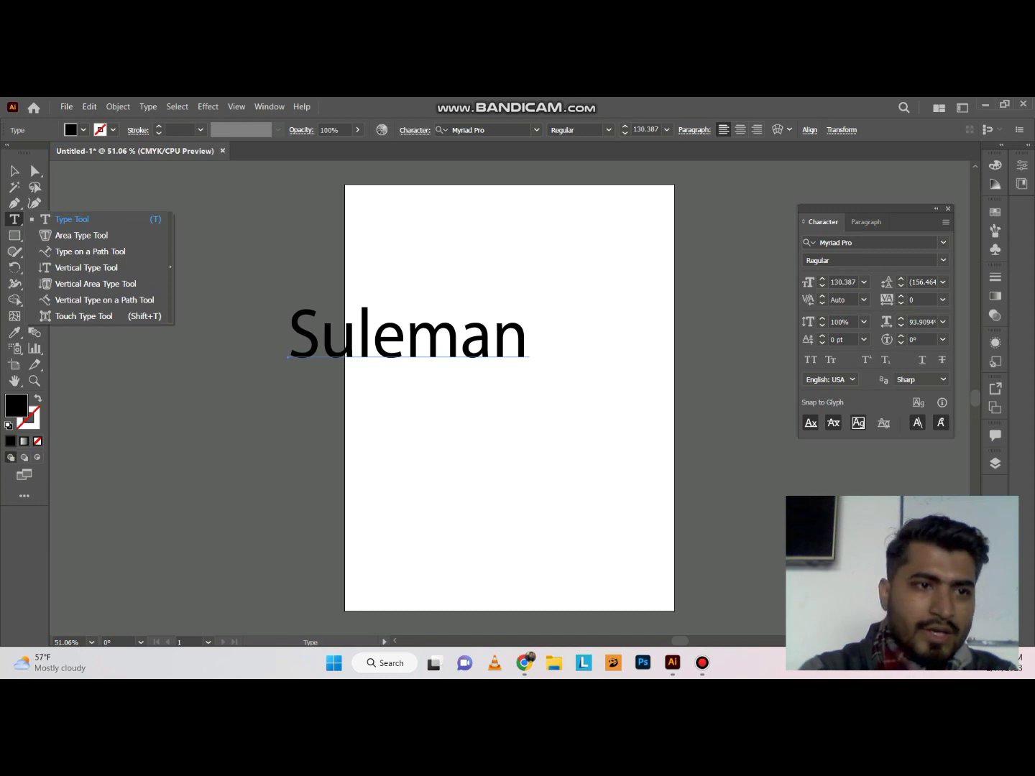
{"action": "key", "text": "Escape"}
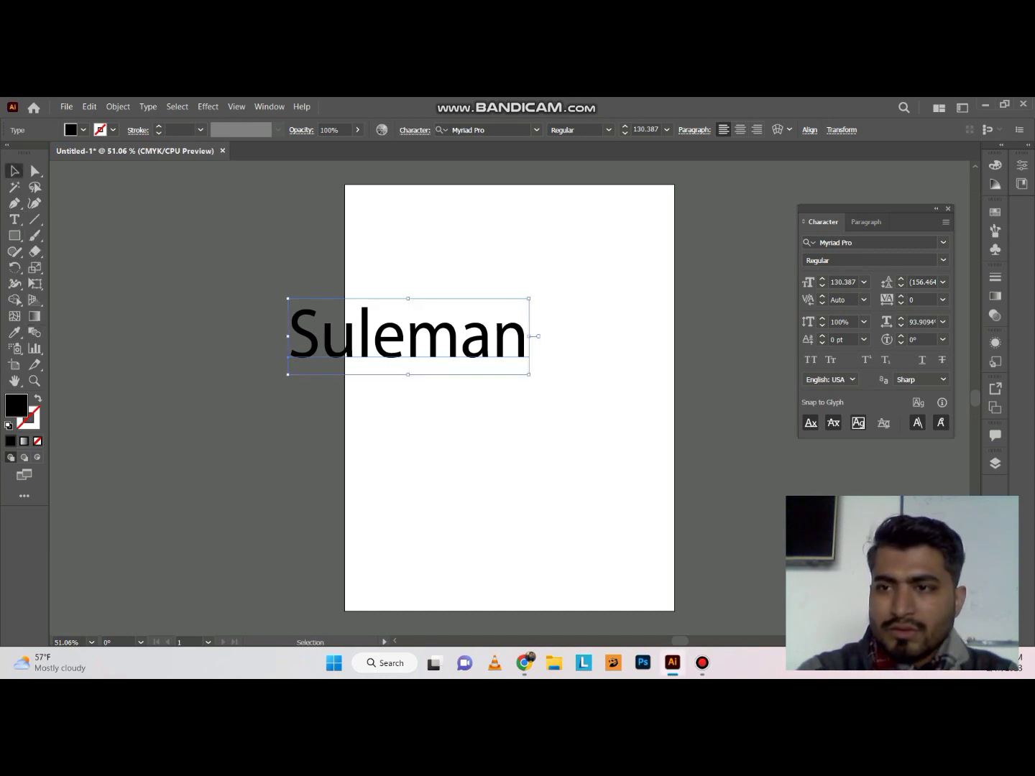
{"action": "key", "text": "ctrl+t"}
Move the name text off the artboard to the empty canvas on its left, and activate the Area Type tool.
{"action": "left_click_drag", "start_coordinate": [512, 335], "coordinate": [275, 261]}
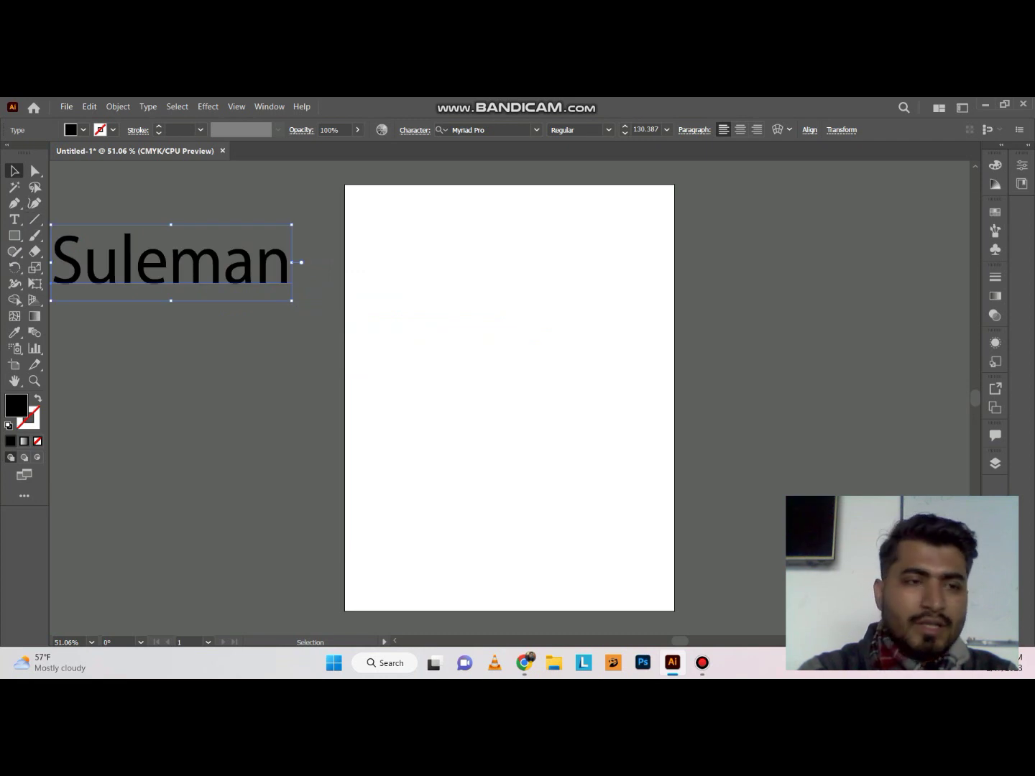
{"action": "left_click", "coordinate": [14, 219]}
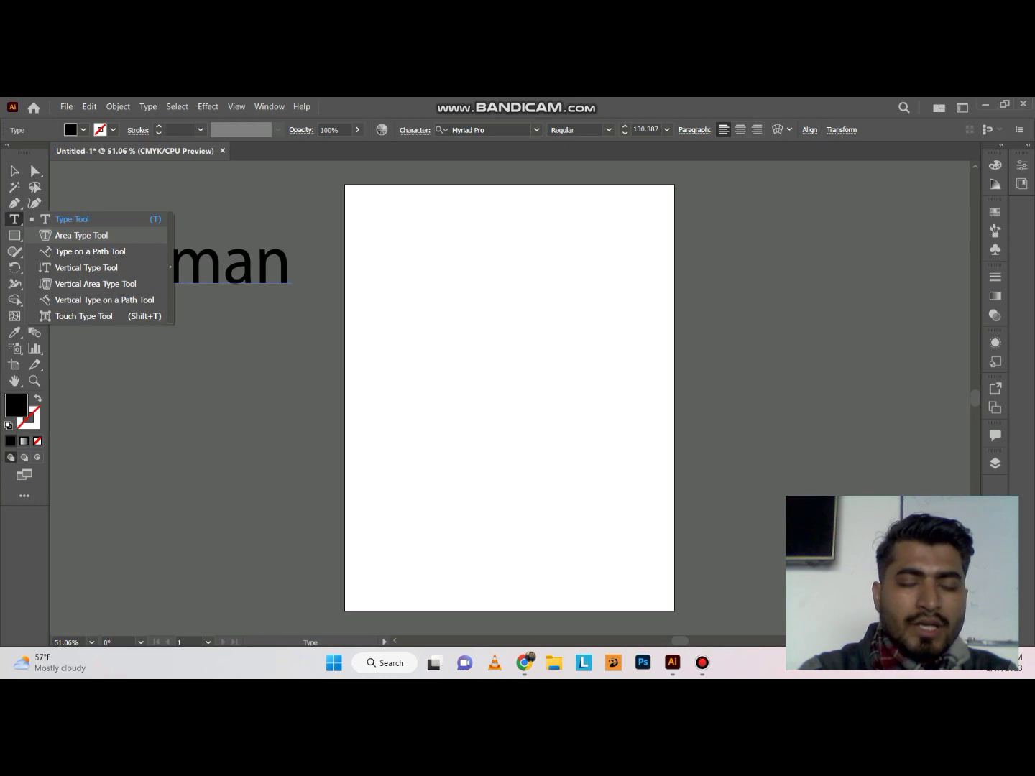
{"action": "left_click", "coordinate": [82, 235]}
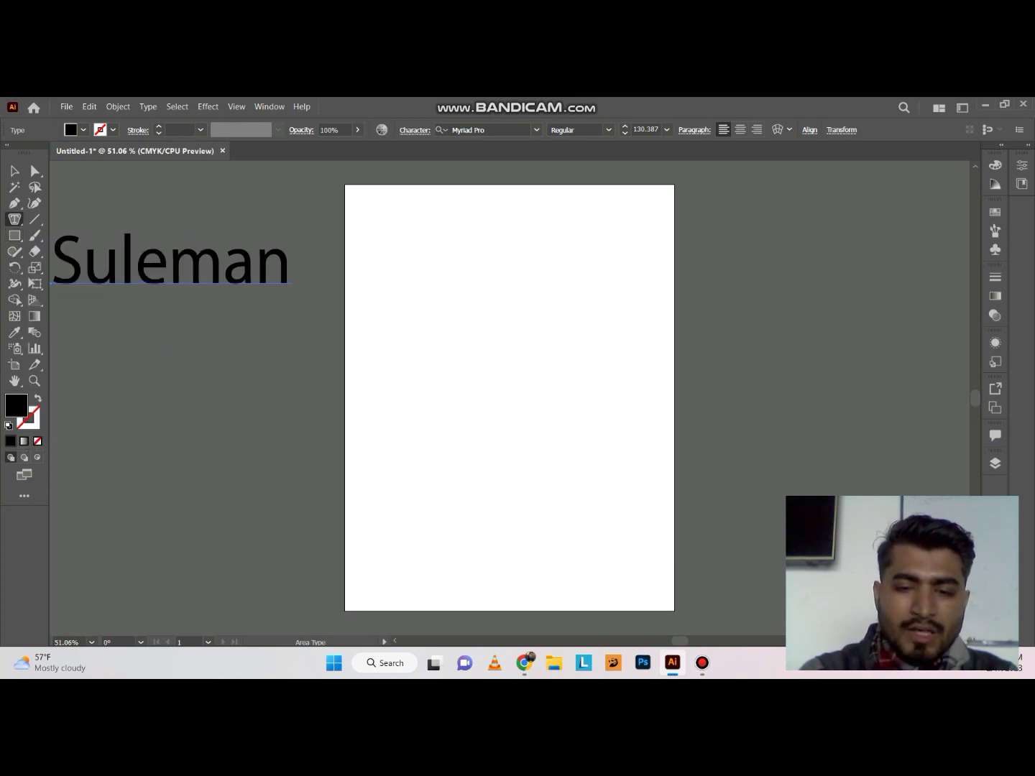
Switch to Chrome, search Google for lorem ipsum and open the Lorem Ipsum page on lipsum.com.
{"action": "left_click", "coordinate": [524, 663]}
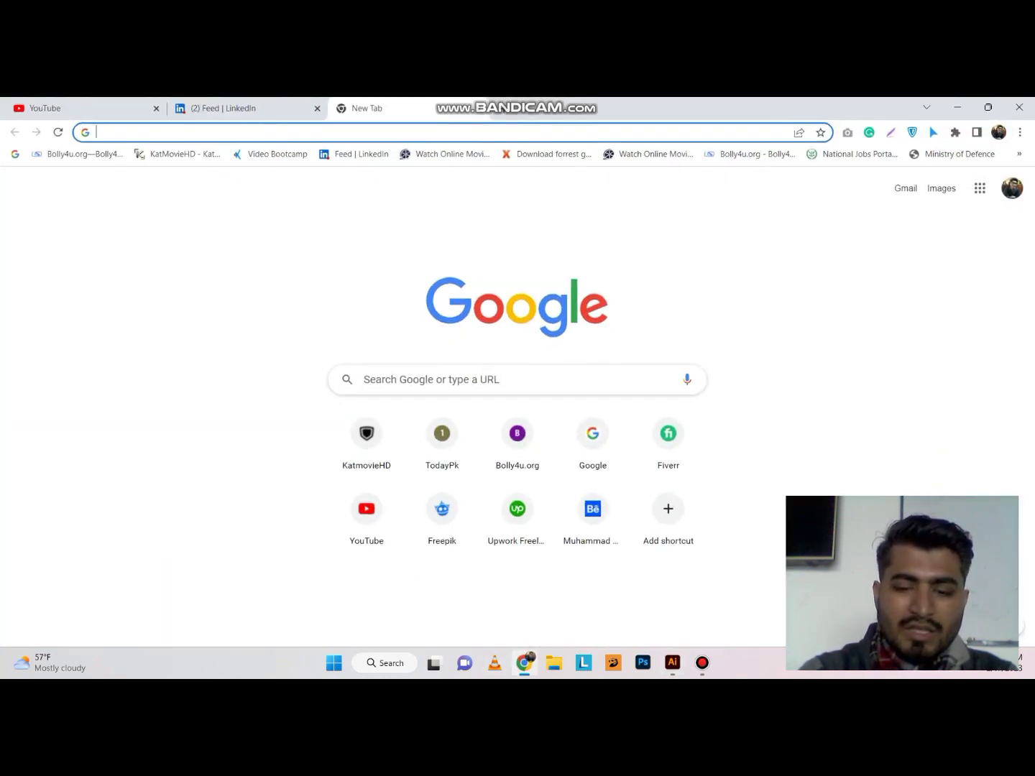
{"action": "type", "text": "lorem"}
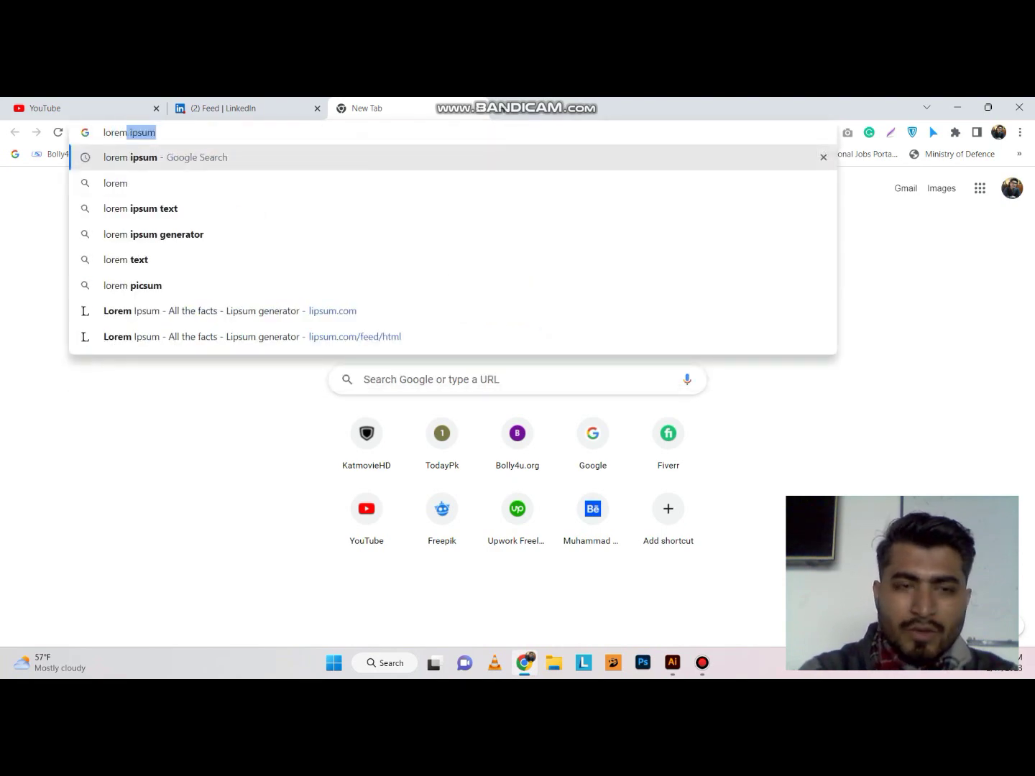
{"action": "key", "text": "Return"}
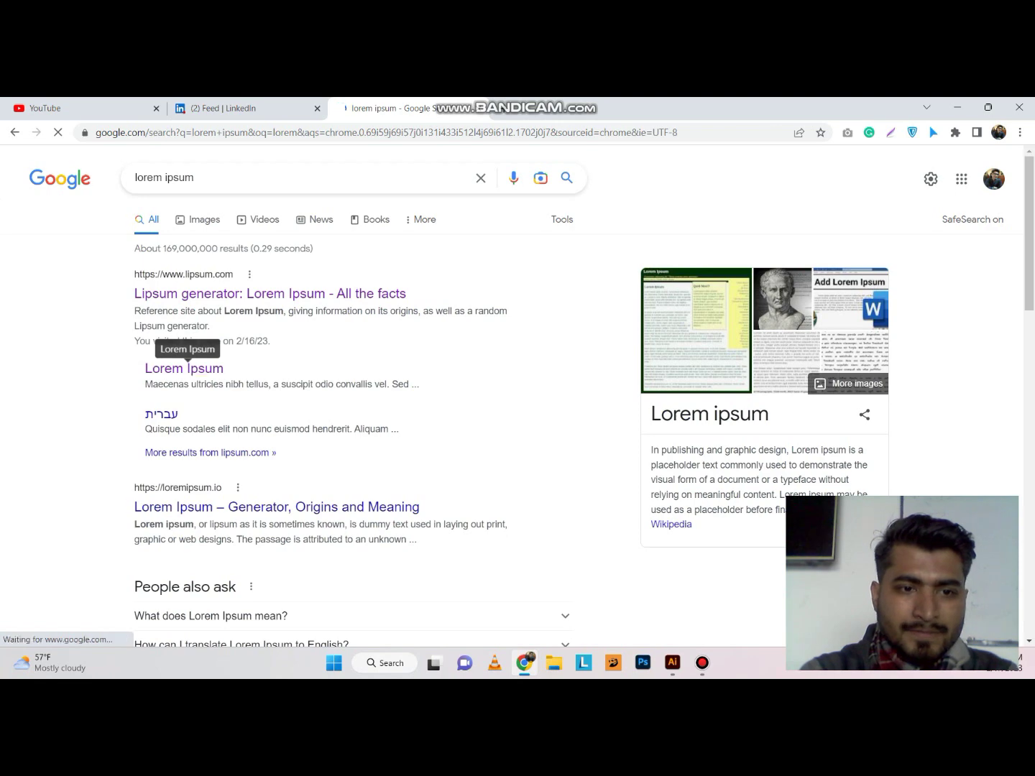
{"action": "left_click", "coordinate": [185, 368]}
Copy the third generated paragraph, starting with "Duis nec libero", and return to Illustrator.
{"action": "scroll", "coordinate": [207, 374], "scroll_direction": "down", "scroll_amount": 2}
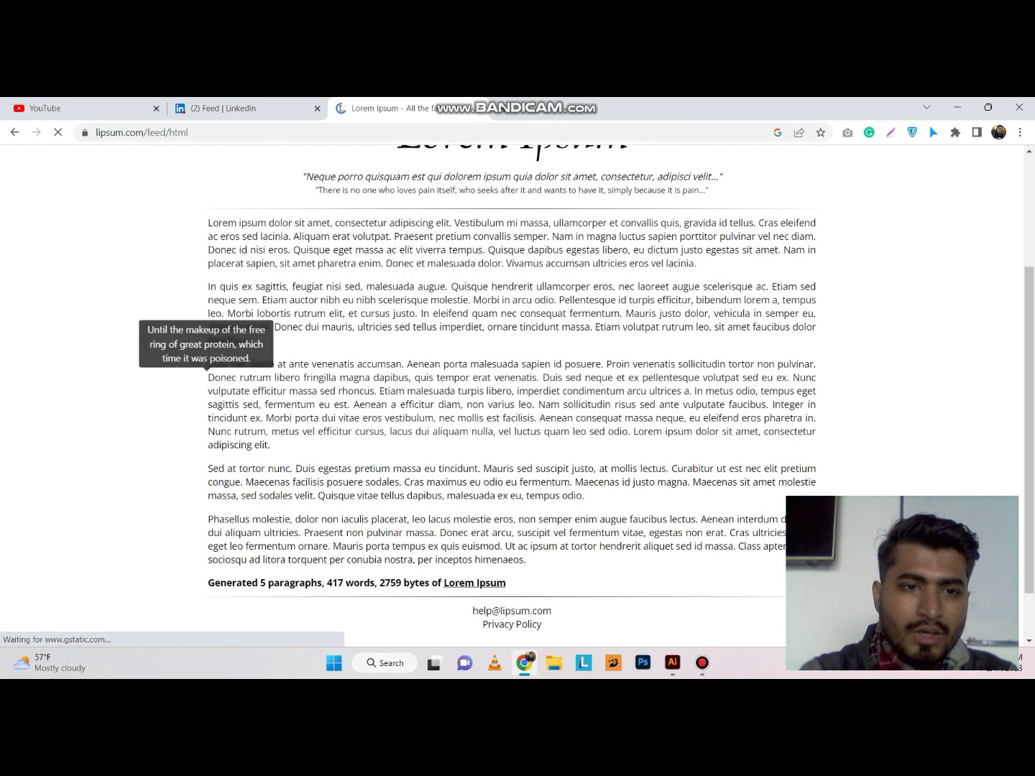
{"action": "left_click_drag", "start_coordinate": [208, 365], "coordinate": [270, 446]}
{"action": "key", "text": "ctrl+c"}
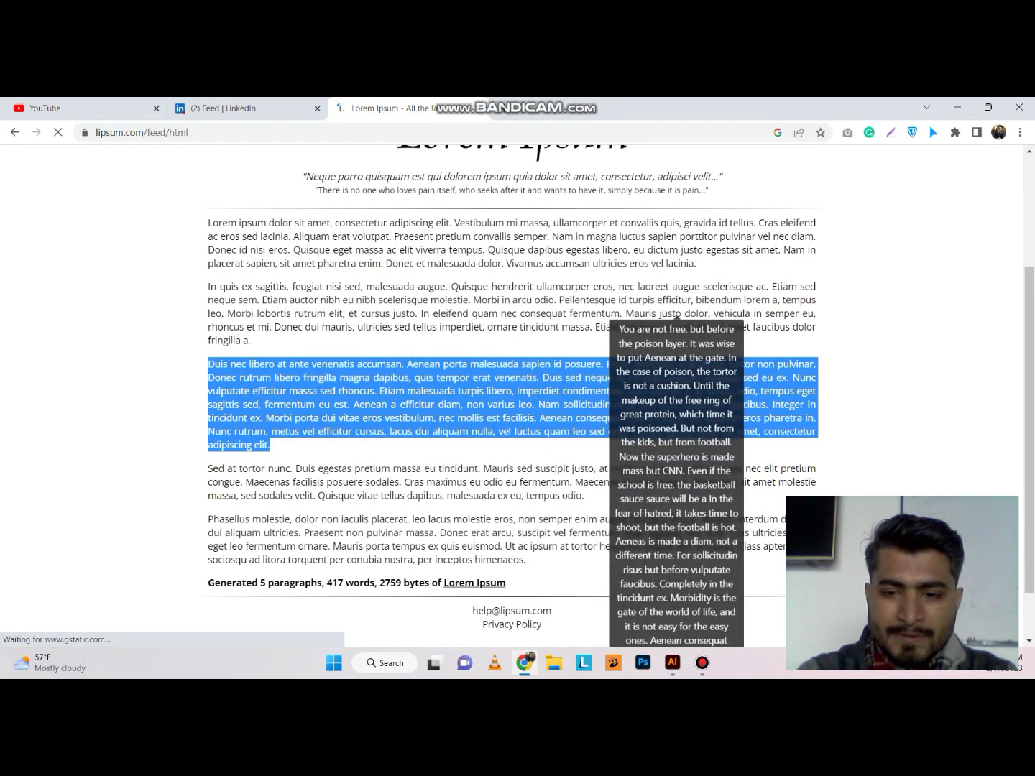
{"action": "left_click", "coordinate": [672, 662]}
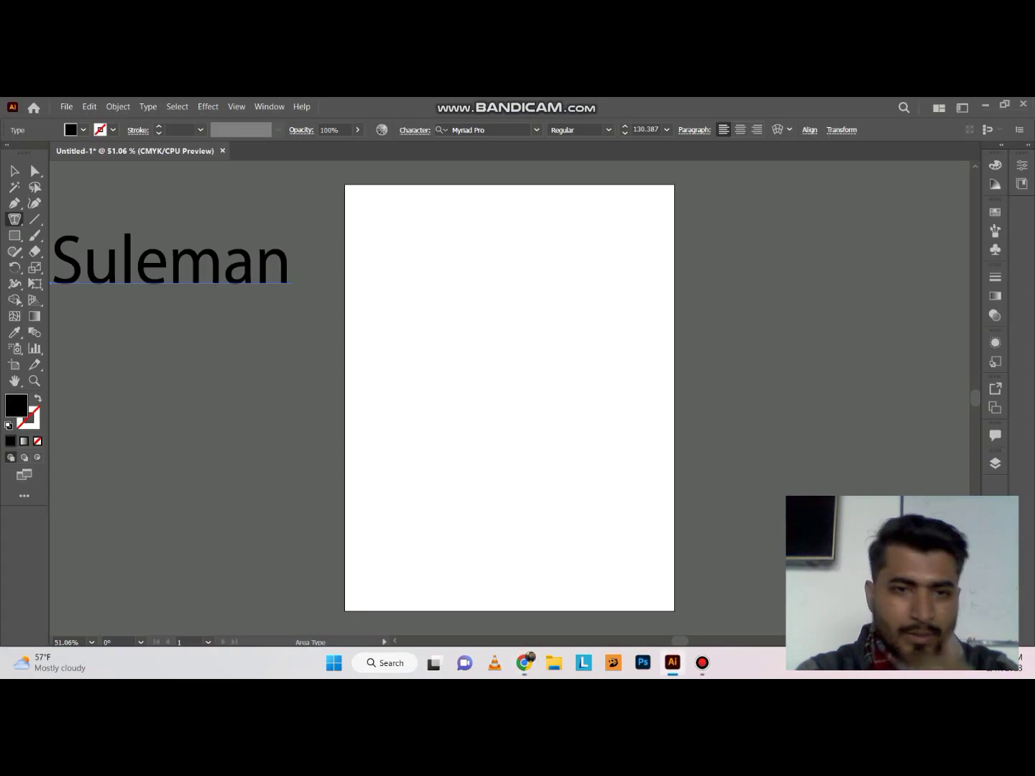
Draw a black circle spanning most of the artboard's width with the Ellipse tool and center it horizontally on the artboard.
{"action": "left_click", "coordinate": [15, 235]}
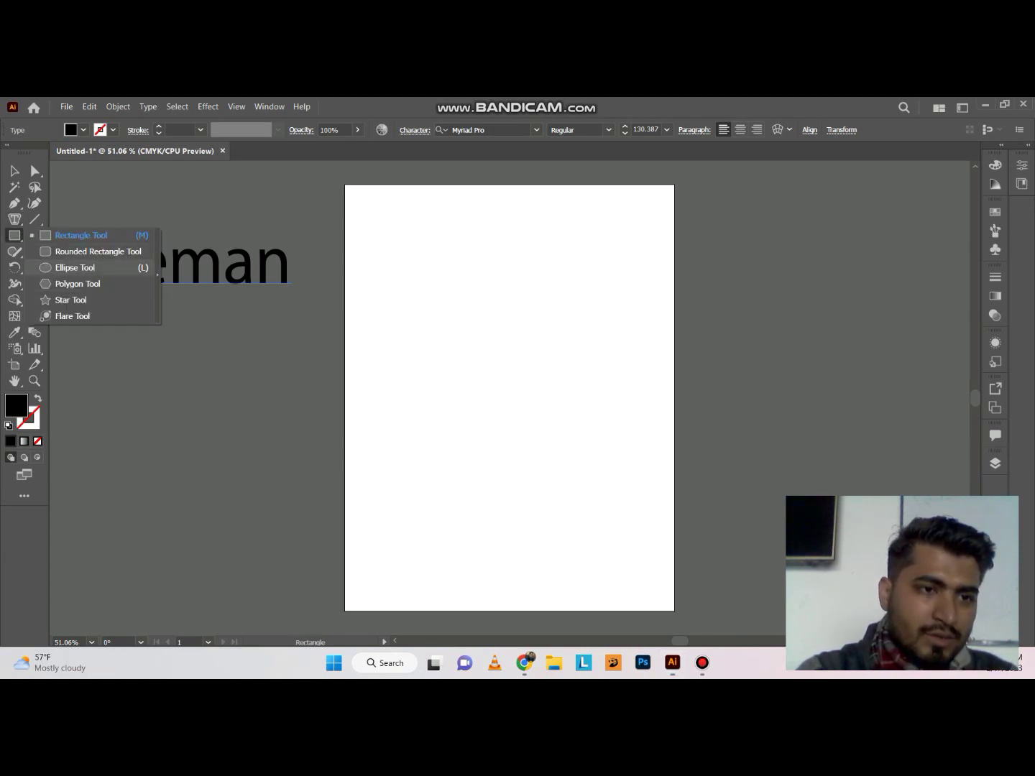
{"action": "left_click", "coordinate": [75, 268]}
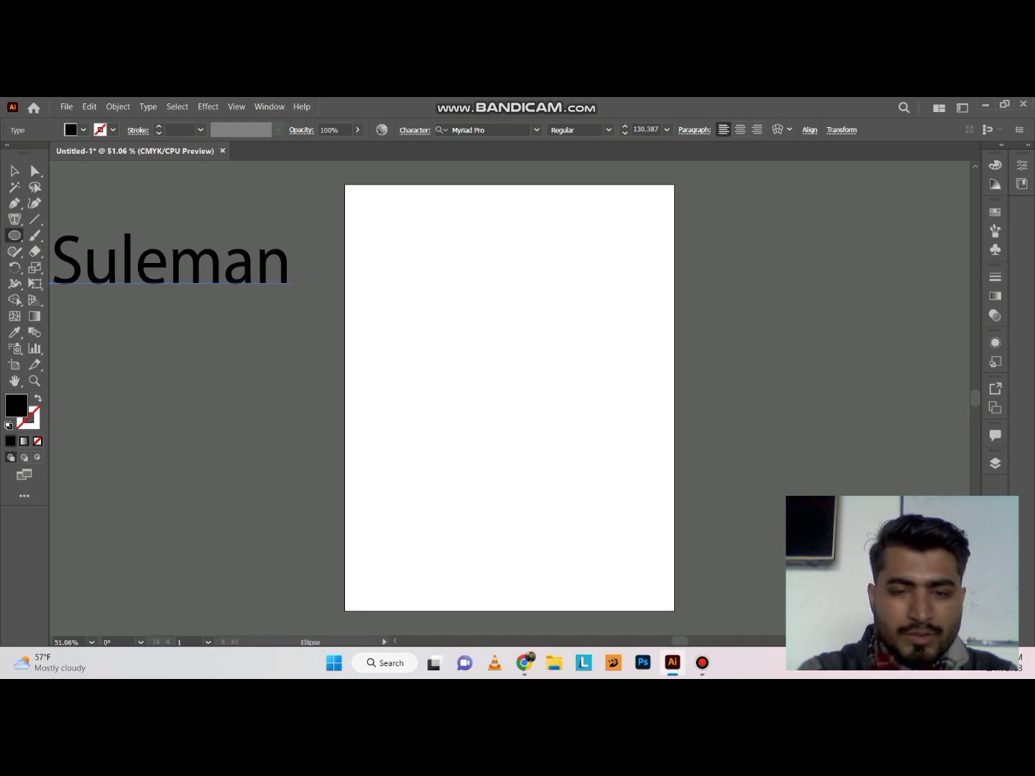
{"action": "left_click_drag", "start_coordinate": [453, 350], "coordinate": [606, 502]}
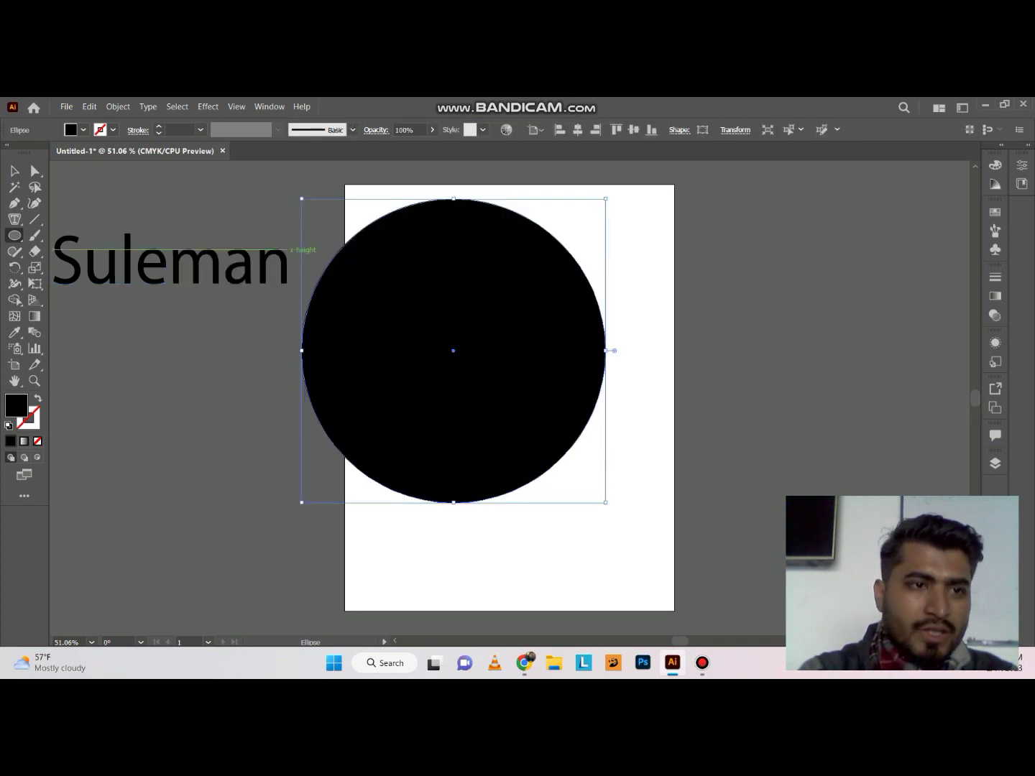
{"action": "key", "text": "v"}
{"action": "left_click_drag", "start_coordinate": [453, 317], "coordinate": [509, 351]}
Turn the circle into an area type container and paste the copied paragraph repeatedly until the text fills it.
{"action": "left_click_drag", "start_coordinate": [15, 219], "coordinate": [79, 235]}
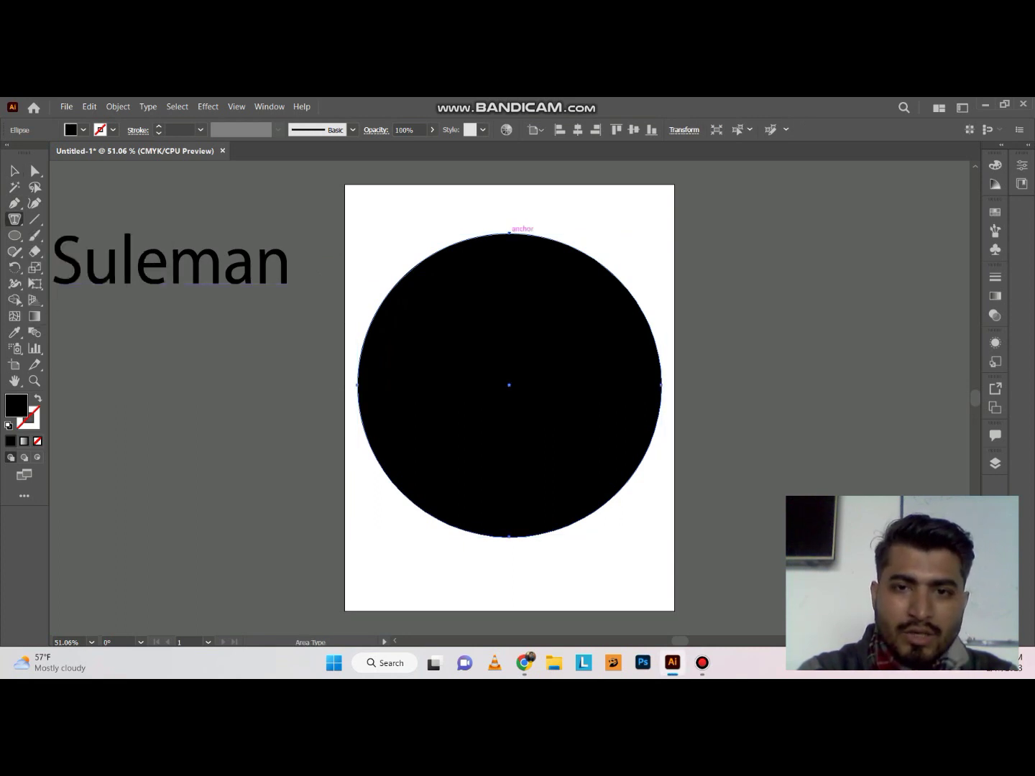
{"action": "left_click", "coordinate": [509, 233]}
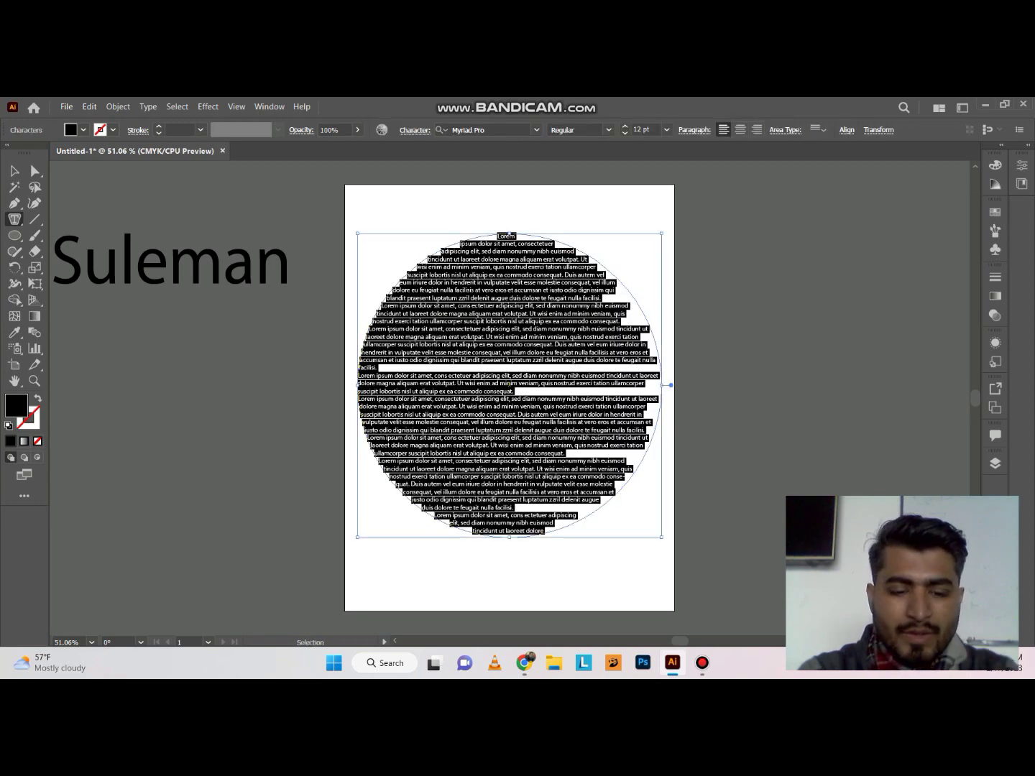
{"action": "key", "text": "ctrl+v"}
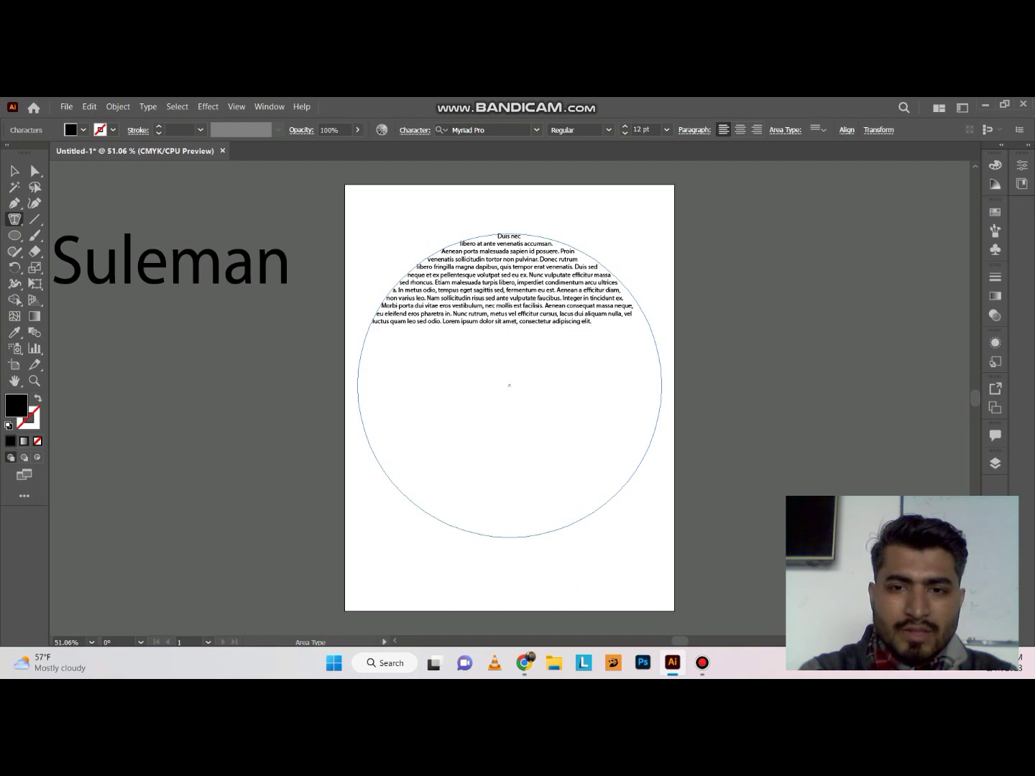
{"action": "key", "text": "ctrl+v"}
{"action": "key", "text": "ctrl+v"}
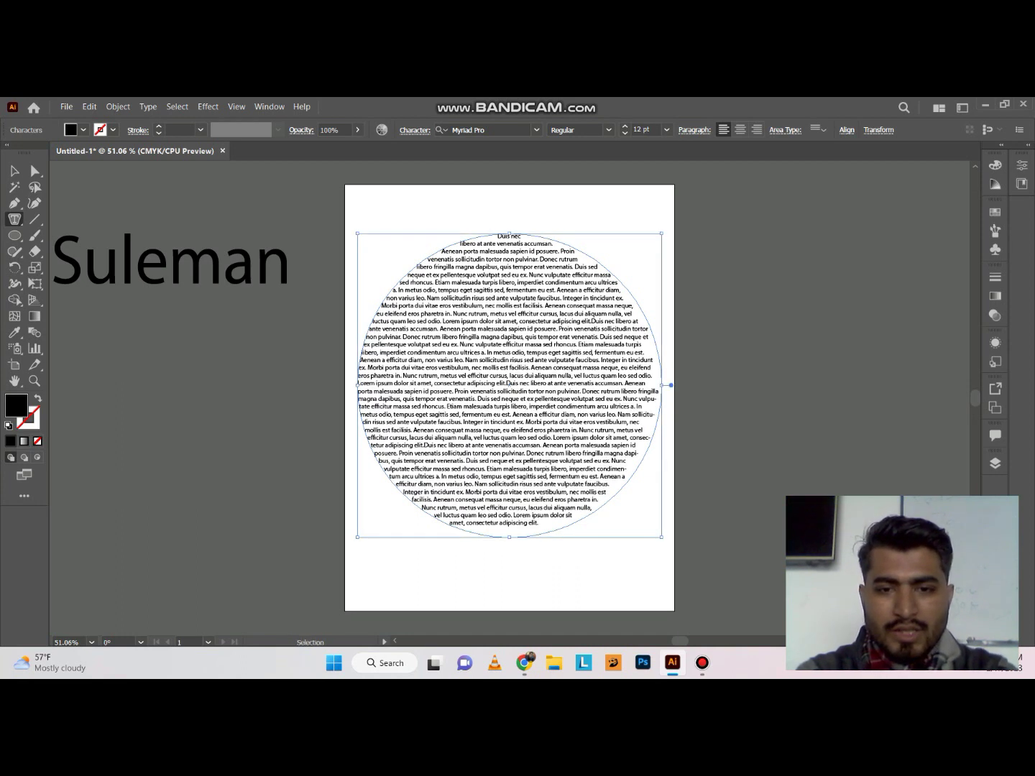
{"action": "left_click", "coordinate": [15, 170]}
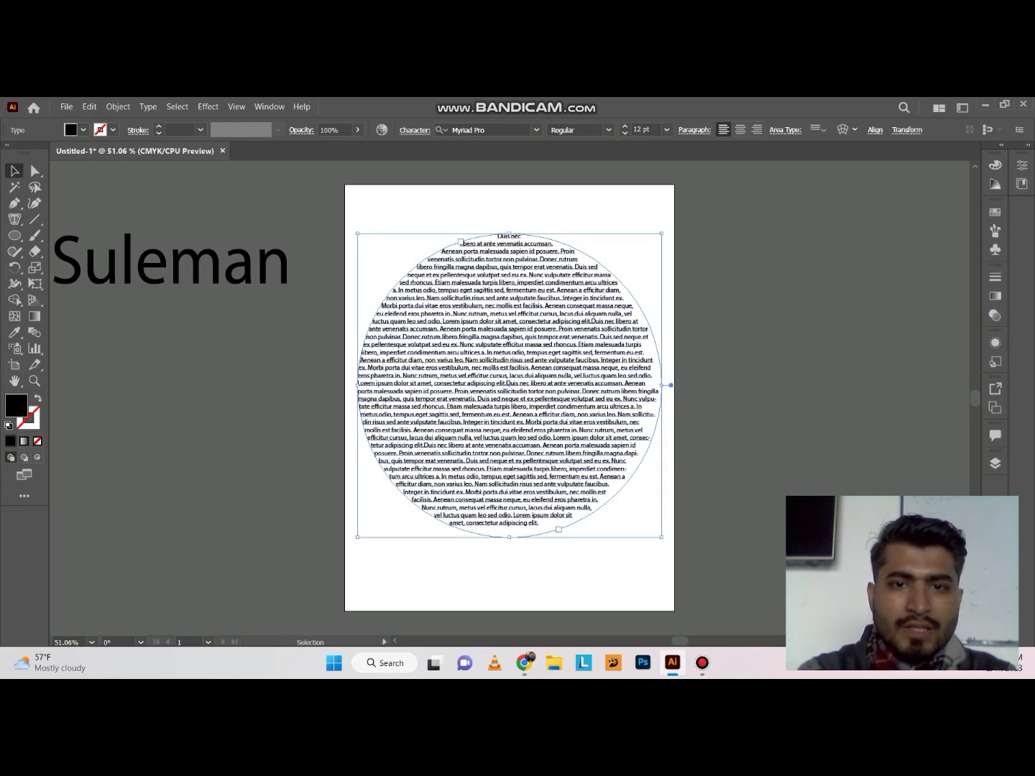
Delete the circular text block from the artboard.
{"action": "key", "text": "ctrl+shift+a"}
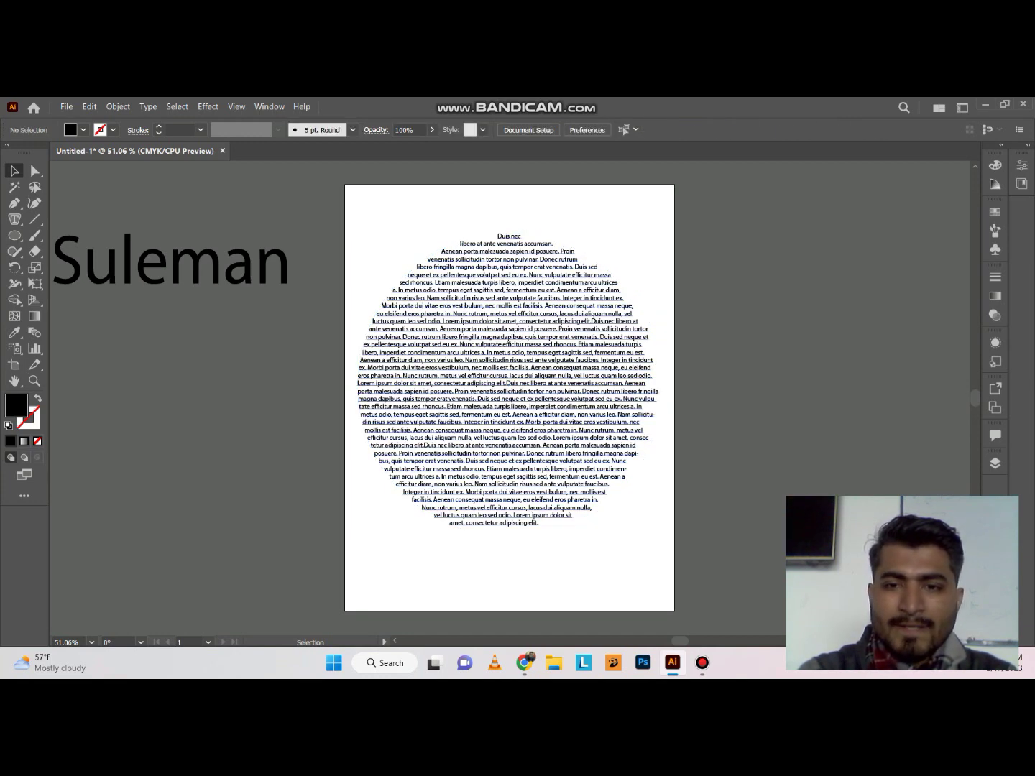
{"action": "left_click", "coordinate": [508, 383]}
{"action": "key", "text": "Delete"}
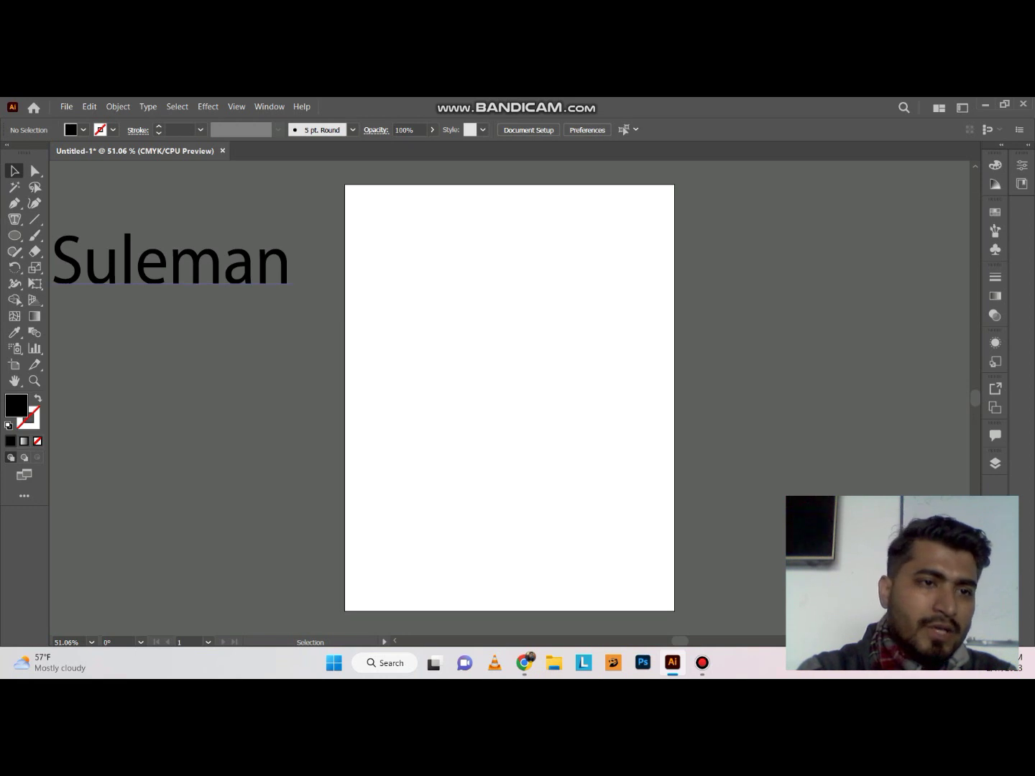
Draw a large hexagon on the artboard with the Polygon tool and convert it into an area type container filled with placeholder text.
{"action": "left_click", "coordinate": [14, 235]}
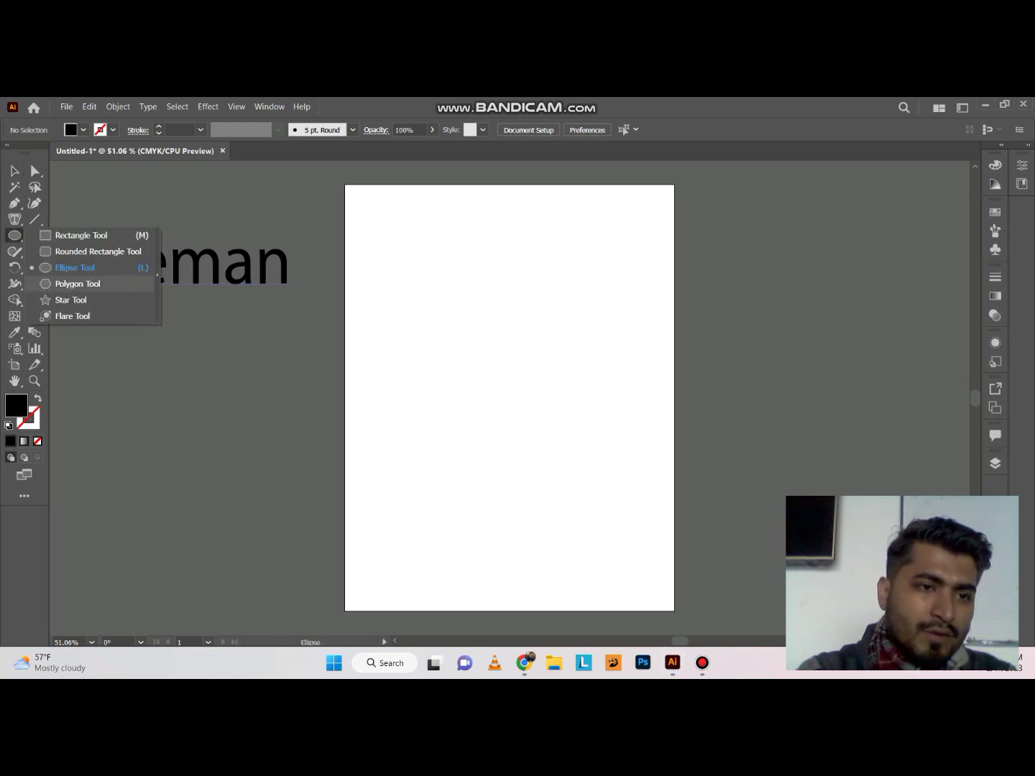
{"action": "left_click", "coordinate": [78, 284]}
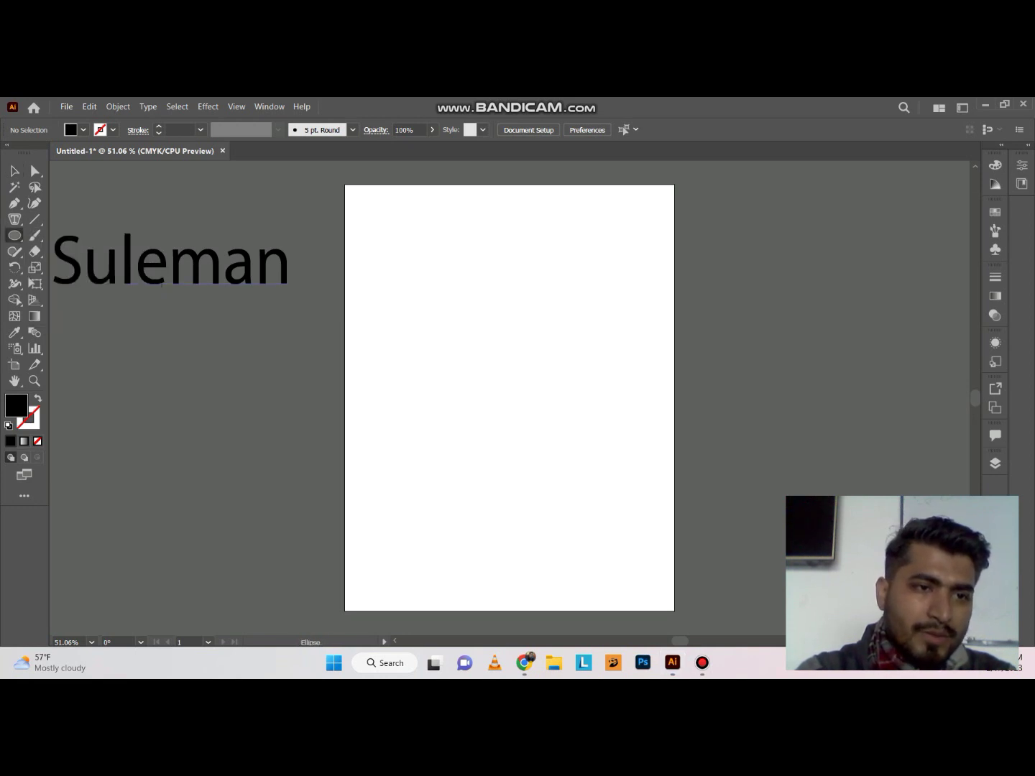
{"action": "left_click_drag", "start_coordinate": [482, 363], "coordinate": [624, 454]}
{"action": "key", "text": "t"}
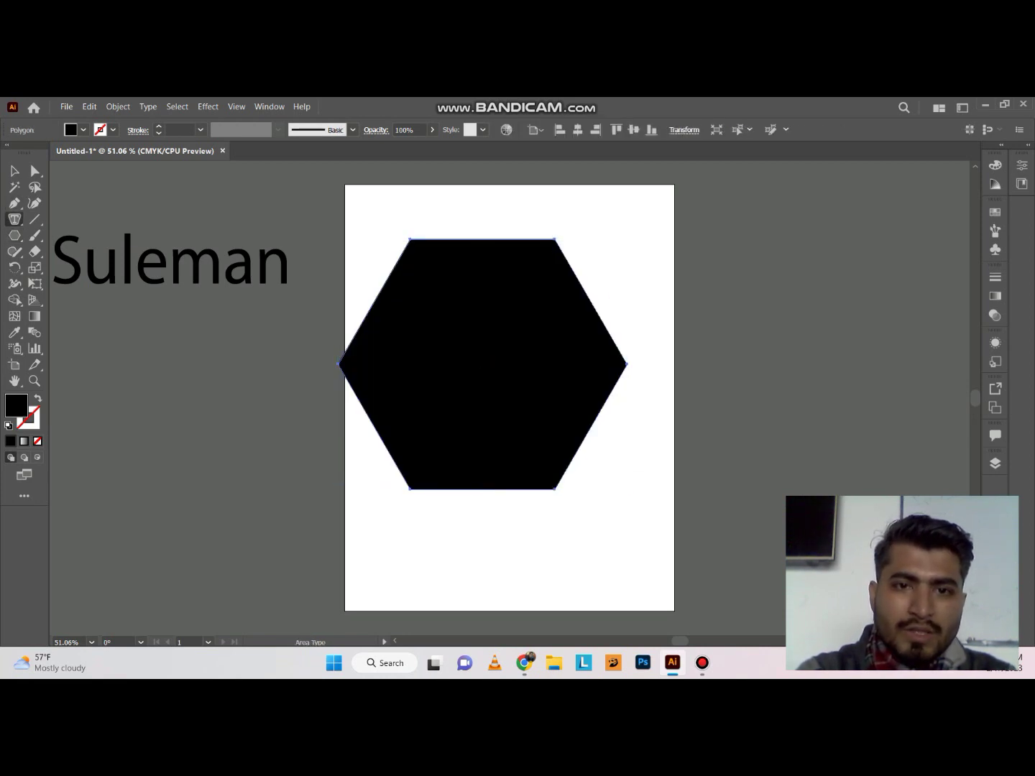
{"action": "left_click", "coordinate": [411, 240]}
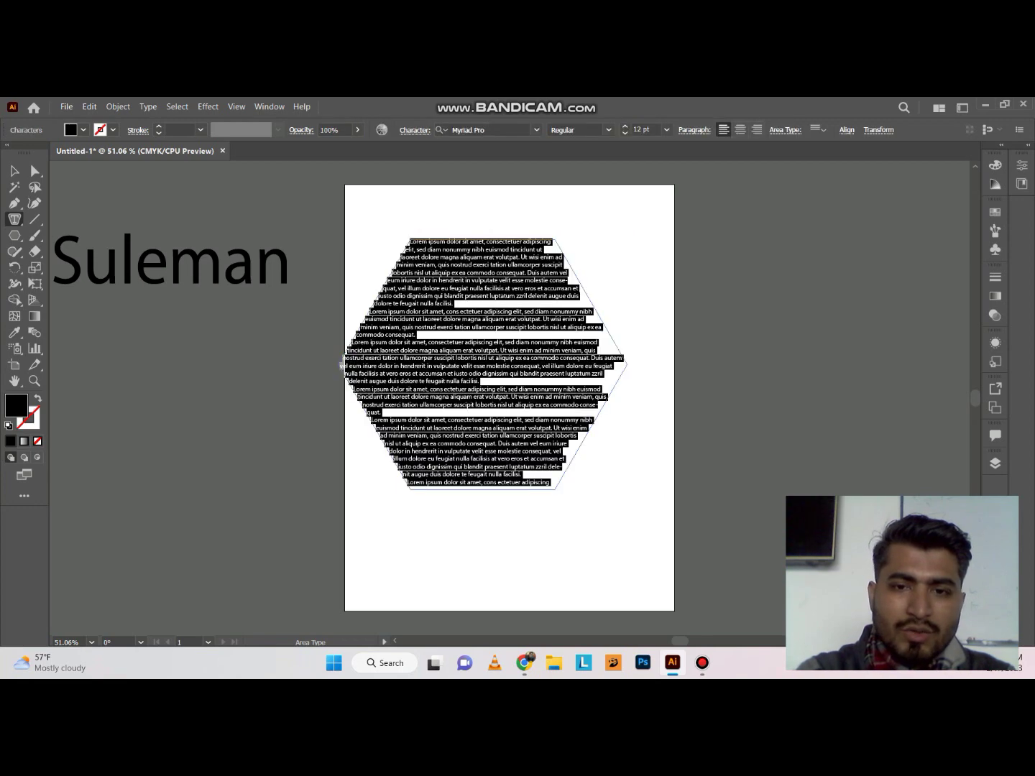
{"action": "left_click", "coordinate": [14, 170]}
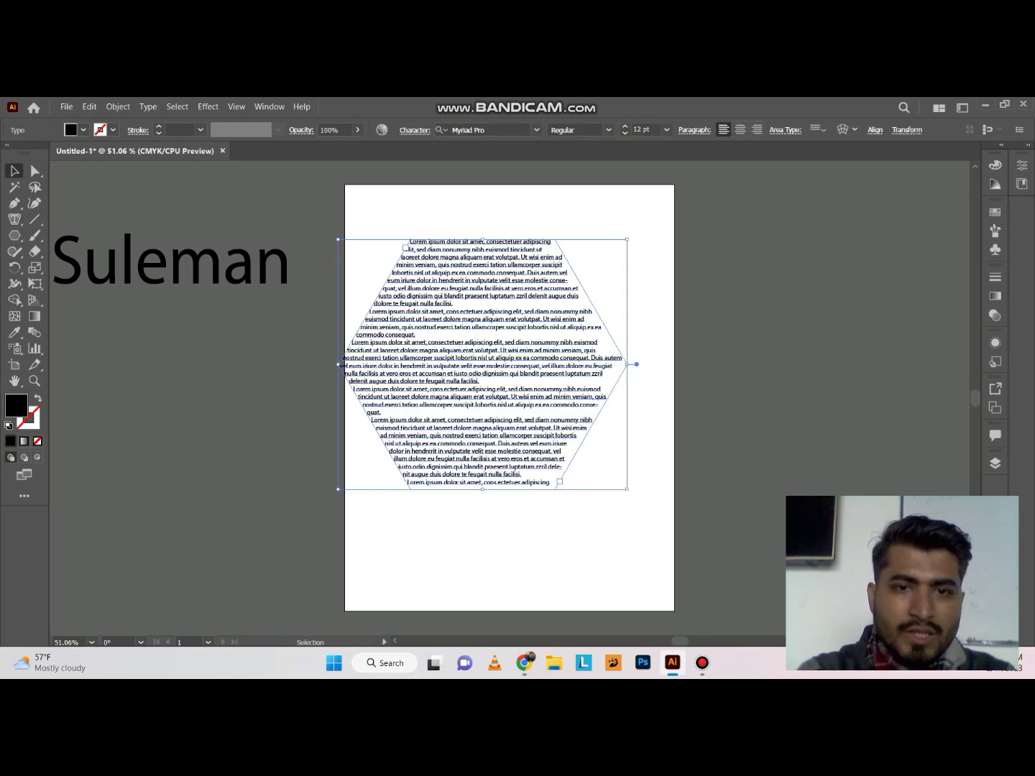
Delete the hexagonal text block from the artboard.
{"action": "key", "text": "ctrl+shift+a"}
{"action": "left_click_drag", "start_coordinate": [498, 364], "coordinate": [534, 365]}
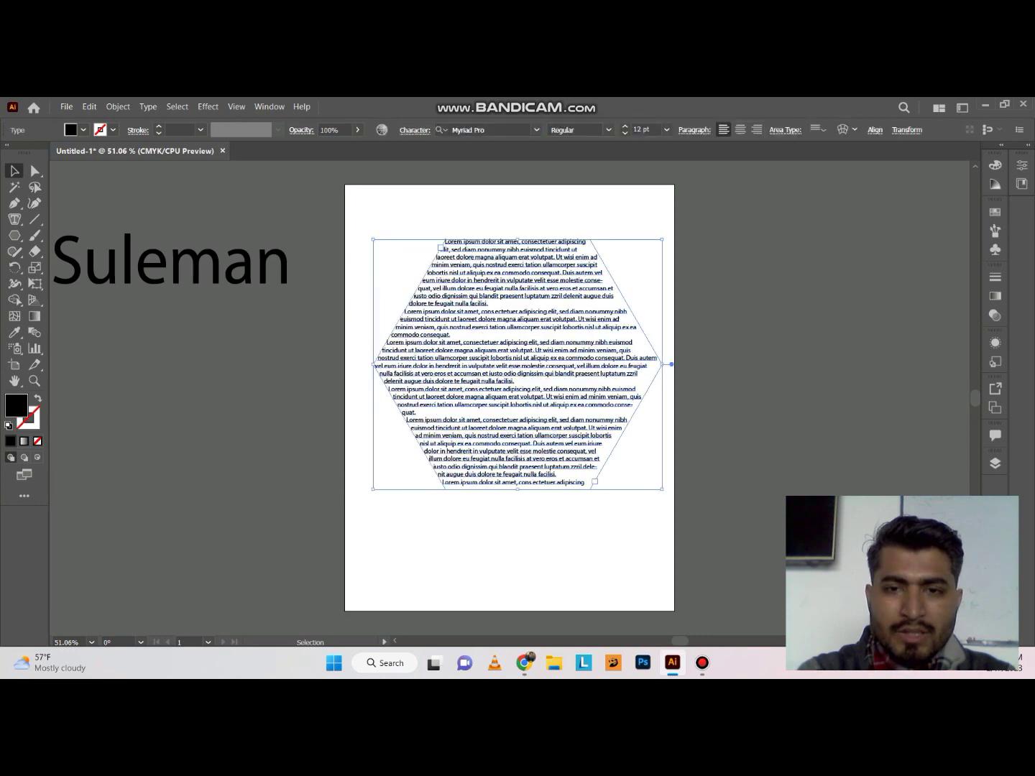
{"action": "key", "text": "ctrl+shift+a"}
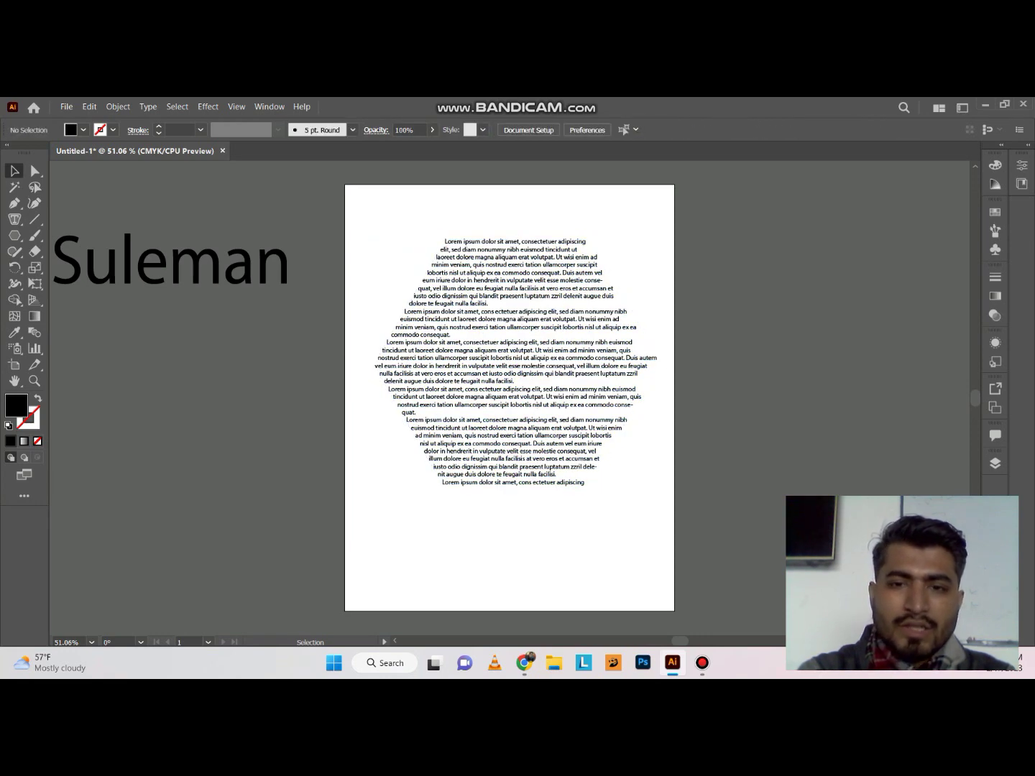
{"action": "left_click_drag", "start_coordinate": [595, 379], "coordinate": [530, 419]}
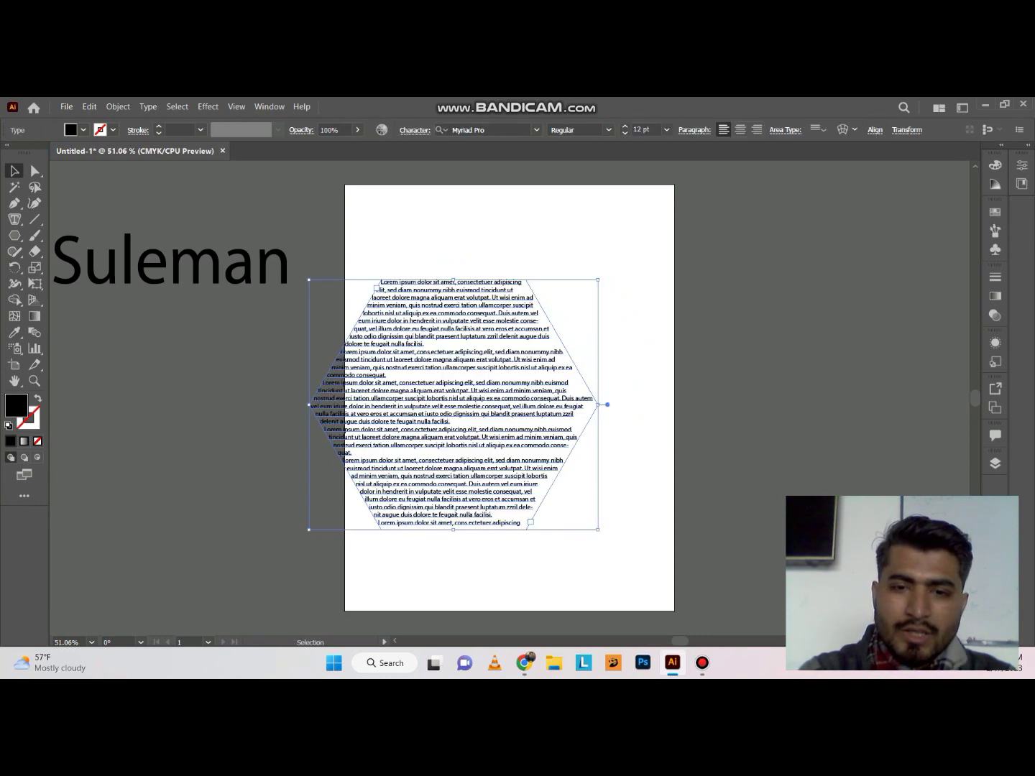
{"action": "key", "text": "Delete"}
Draw a large five-pointed star on the artboard with the Star tool and convert it into an area type container with placeholder text.
{"action": "left_click", "coordinate": [15, 235]}
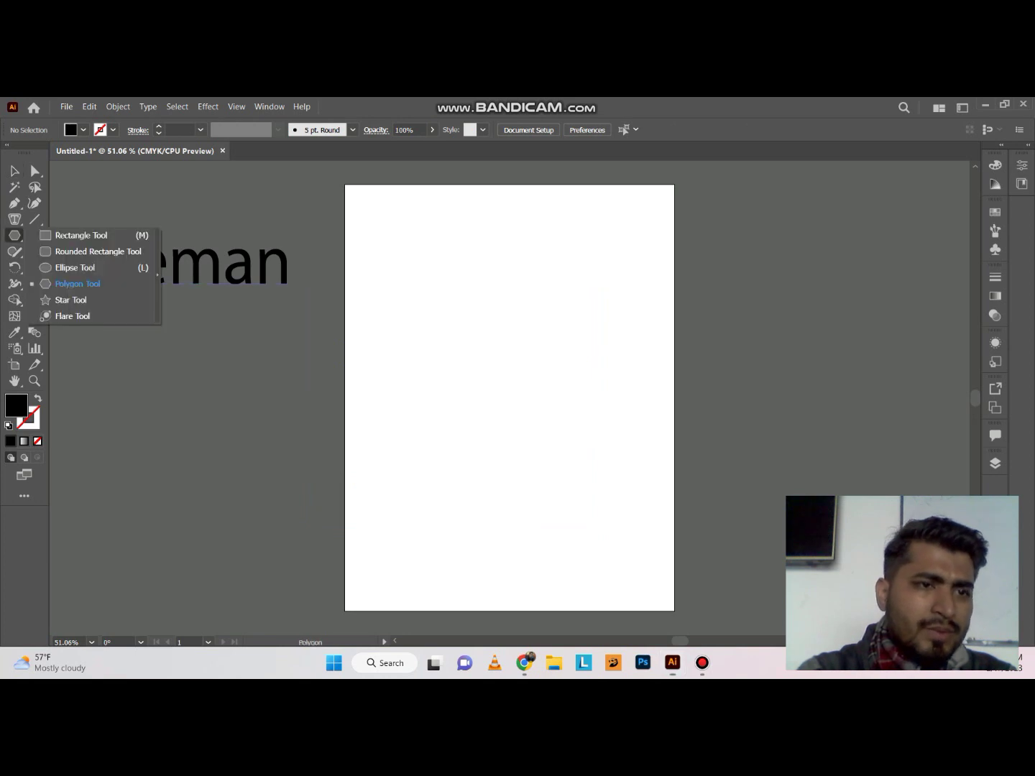
{"action": "left_click", "coordinate": [70, 299]}
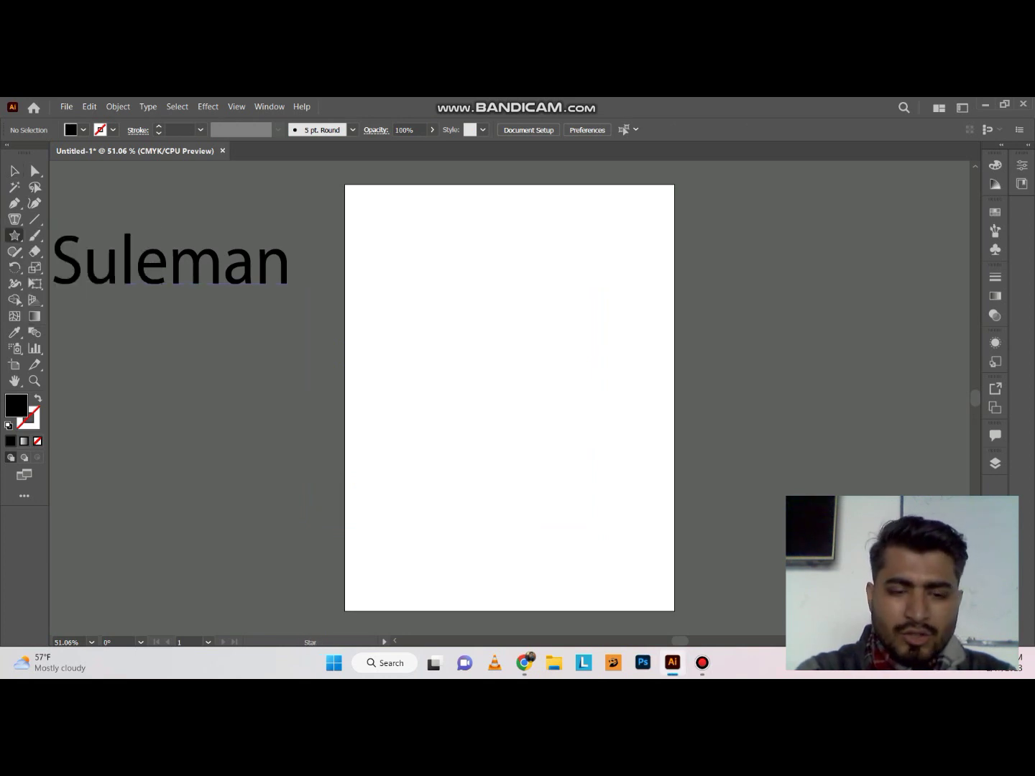
{"action": "left_click_drag", "start_coordinate": [510, 390], "coordinate": [640, 474]}
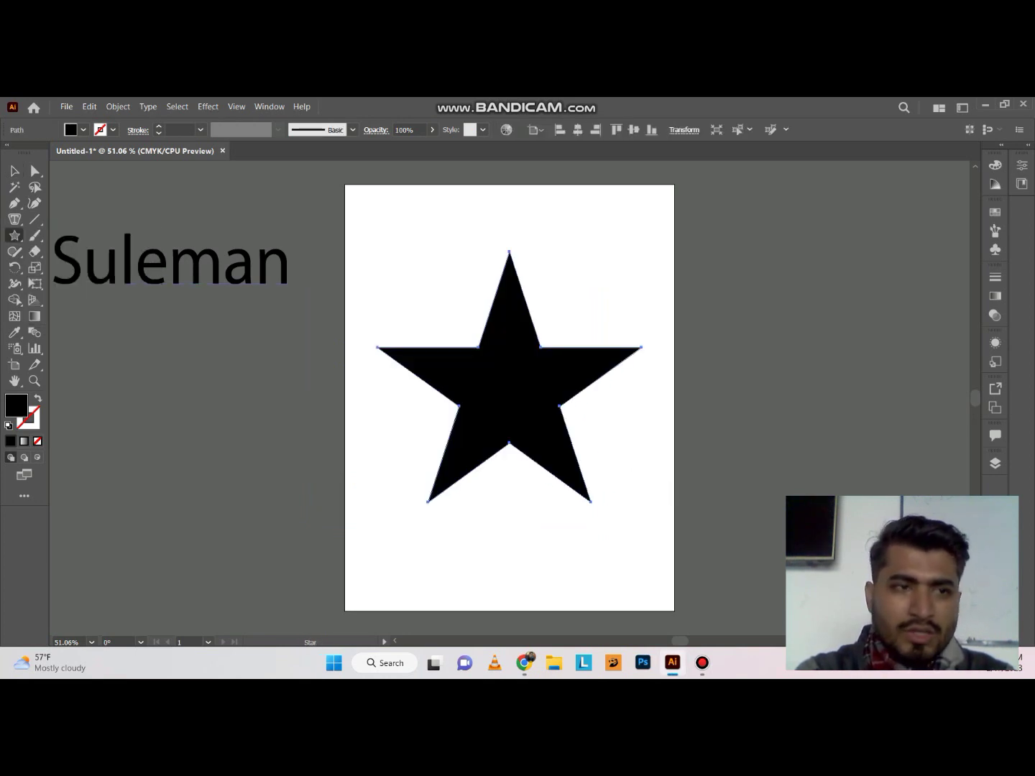
{"action": "key", "text": "t"}
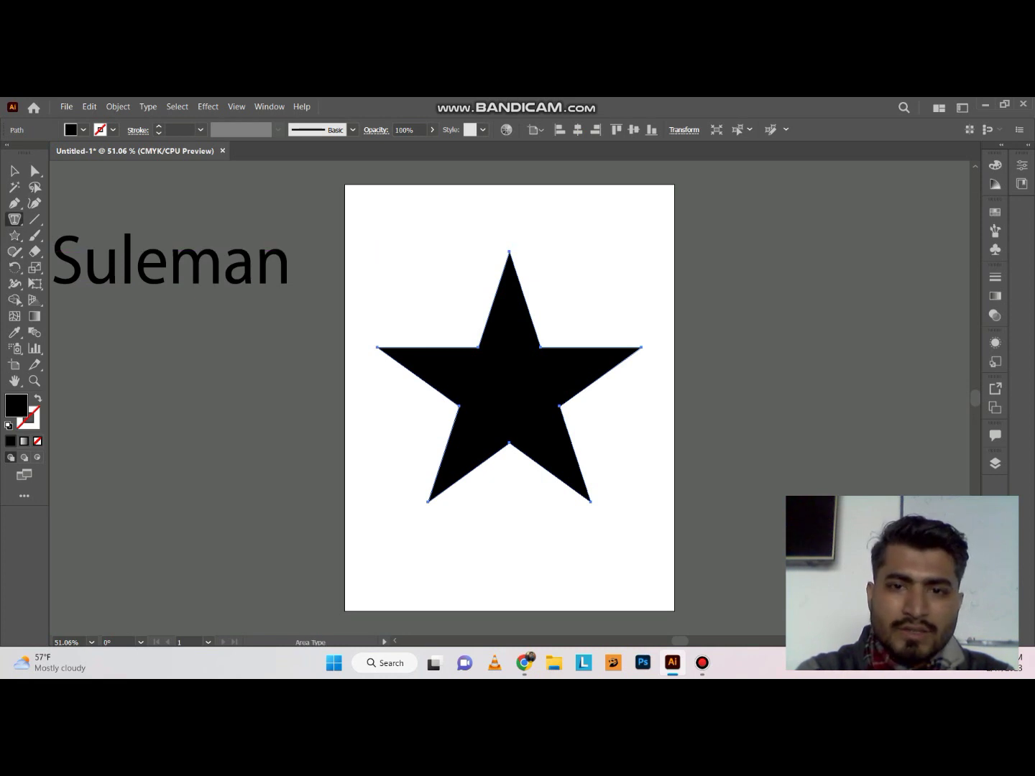
{"action": "left_click", "coordinate": [509, 253]}
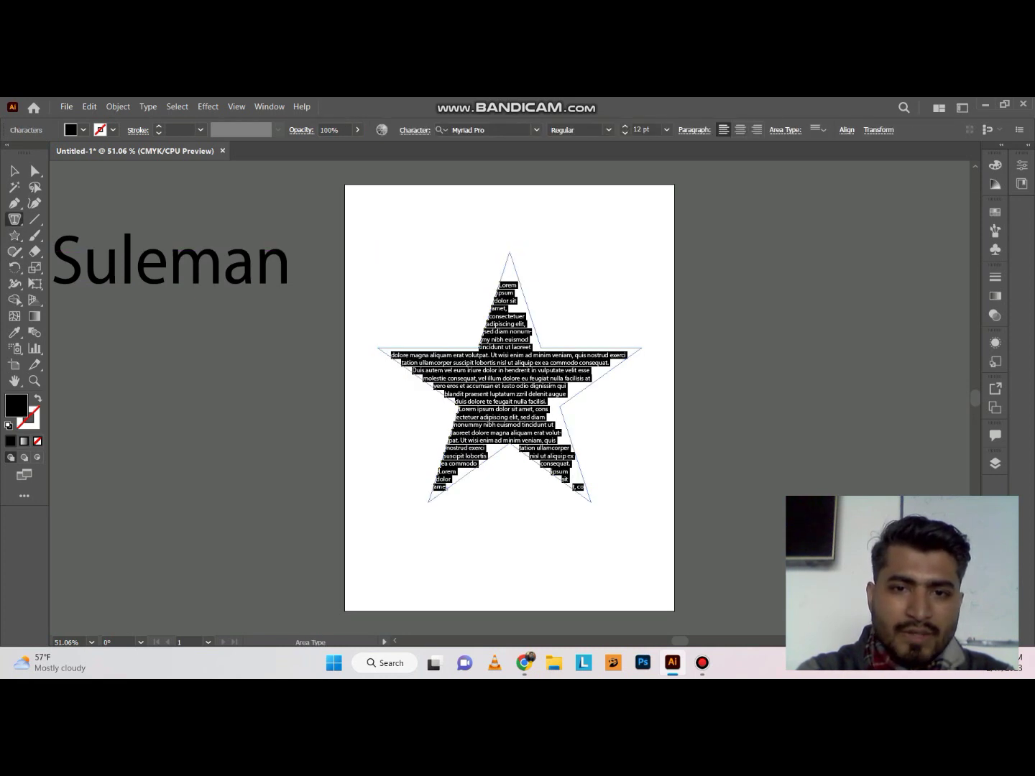
{"action": "left_click", "coordinate": [15, 171]}
{"action": "left_click", "coordinate": [273, 373]}
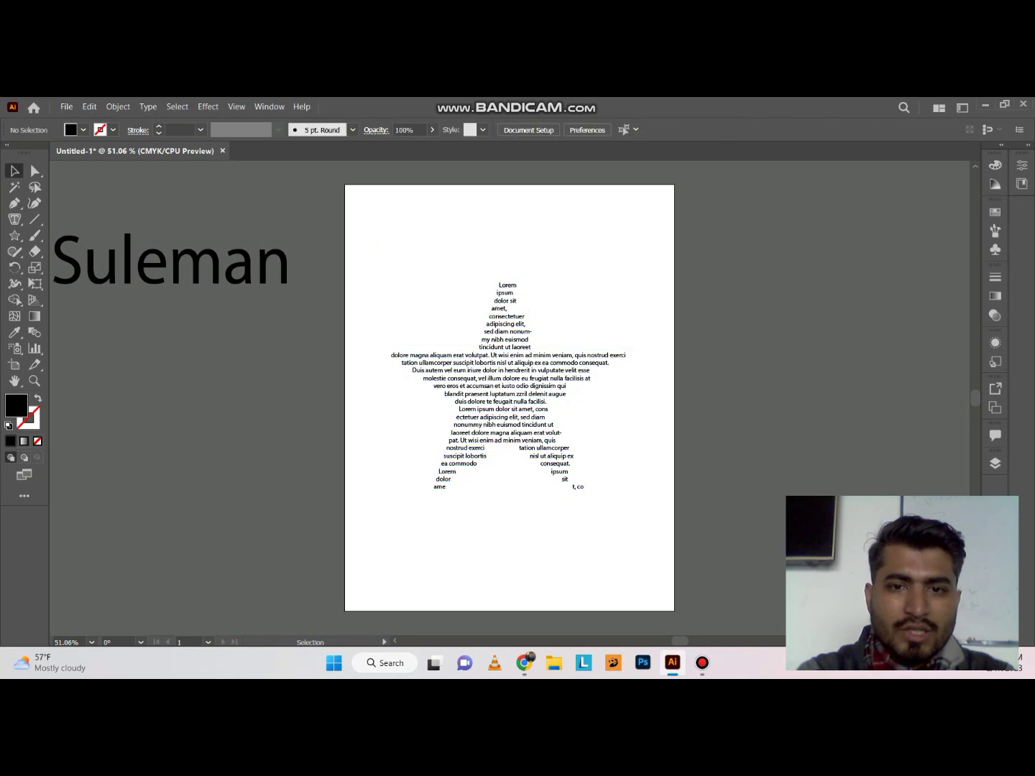
Delete the star-shaped text block from the artboard.
{"action": "left_click_drag", "start_coordinate": [503, 387], "coordinate": [434, 418]}
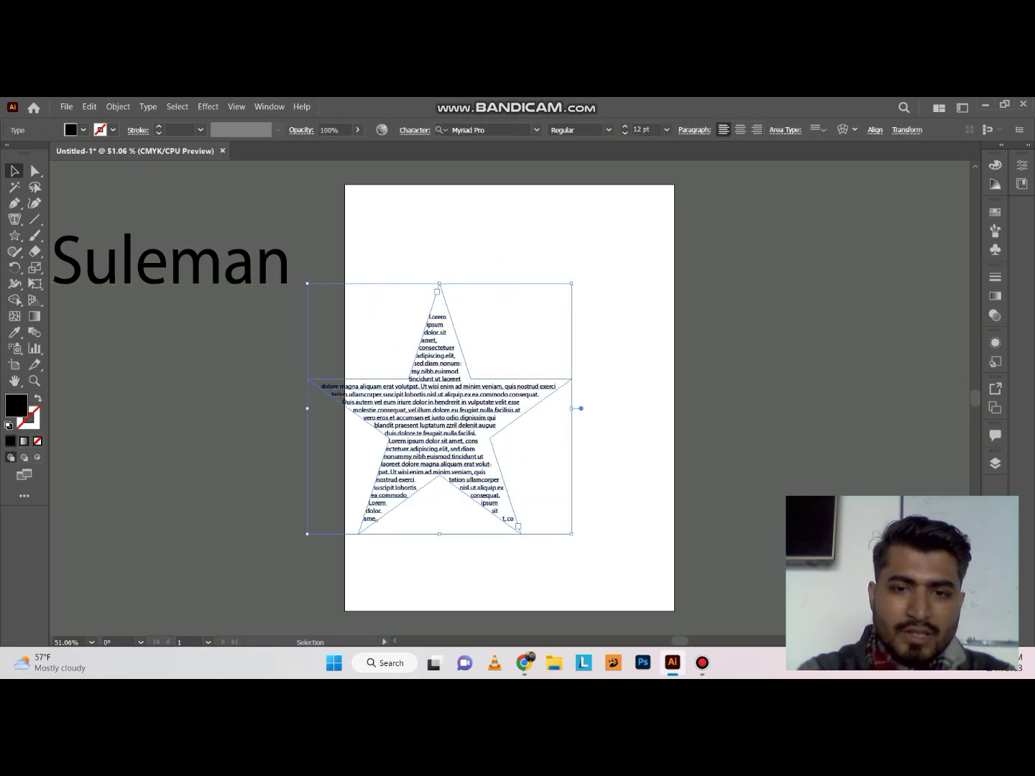
{"action": "key", "text": "Delete"}
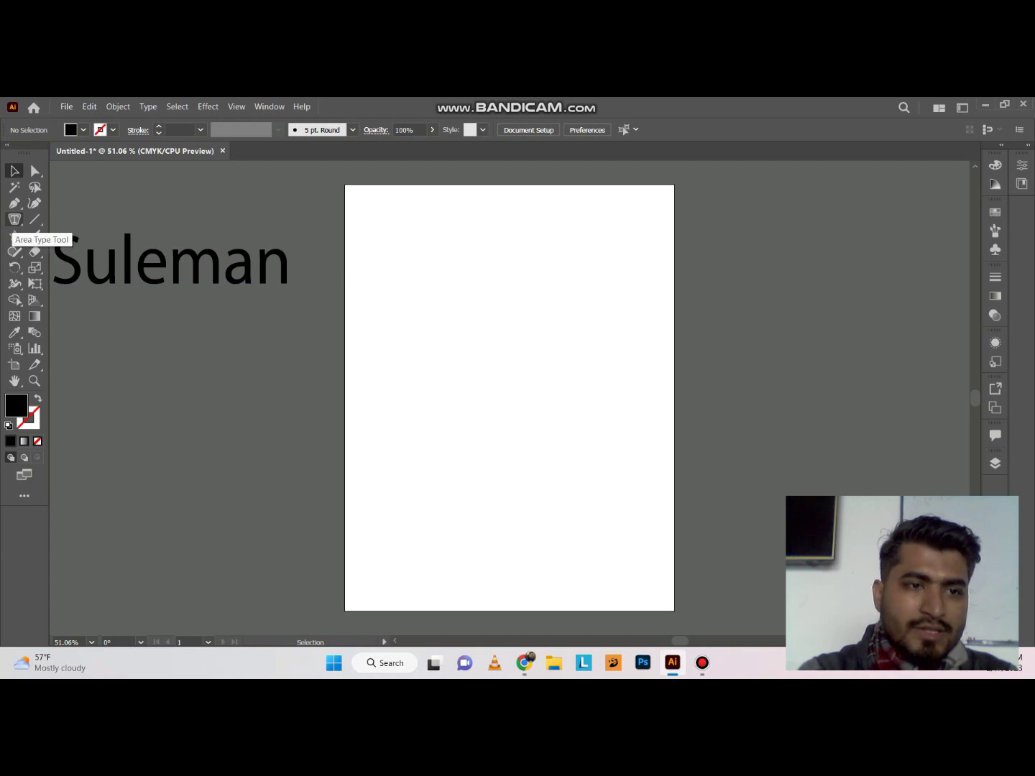
Draw a large circle on the artboard with the Ellipse tool and swap its fill and stroke to leave only a black outline.
{"action": "left_click", "coordinate": [14, 219]}
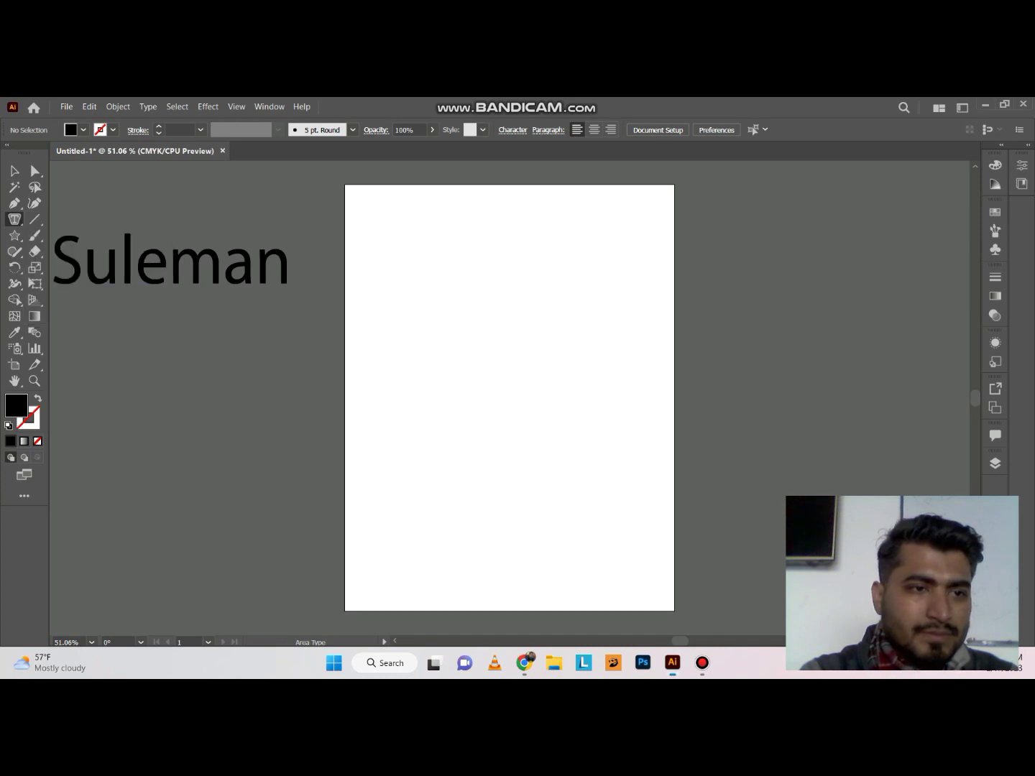
{"action": "left_click", "coordinate": [14, 235]}
{"action": "left_click", "coordinate": [15, 235]}
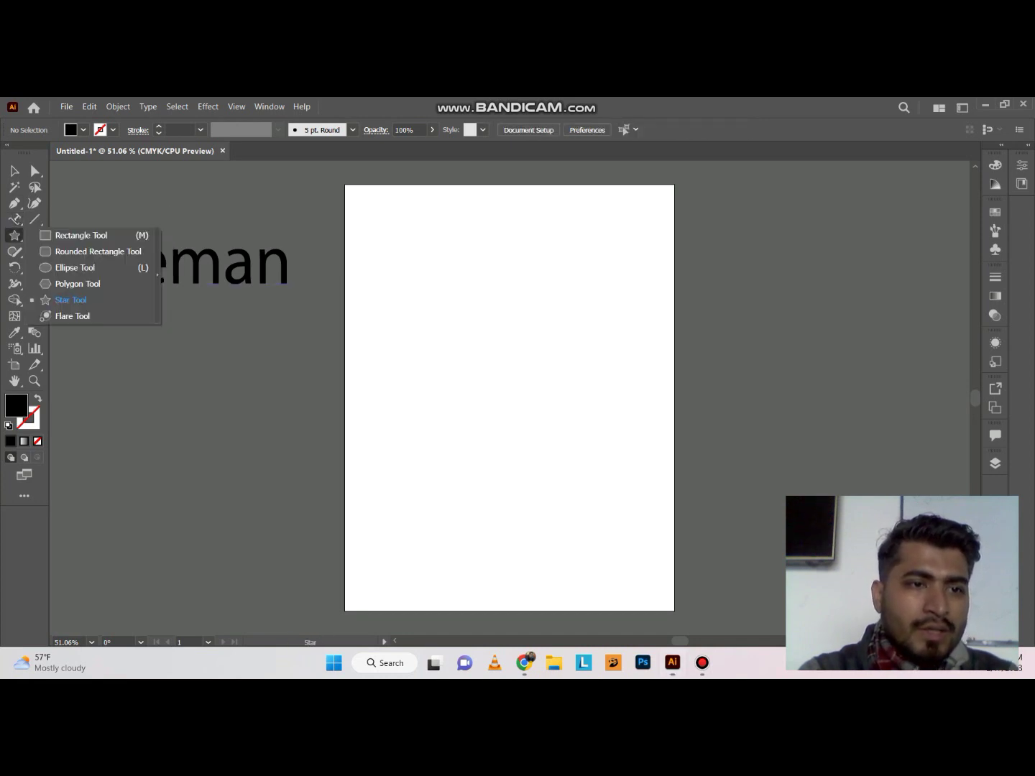
{"action": "left_click", "coordinate": [65, 267]}
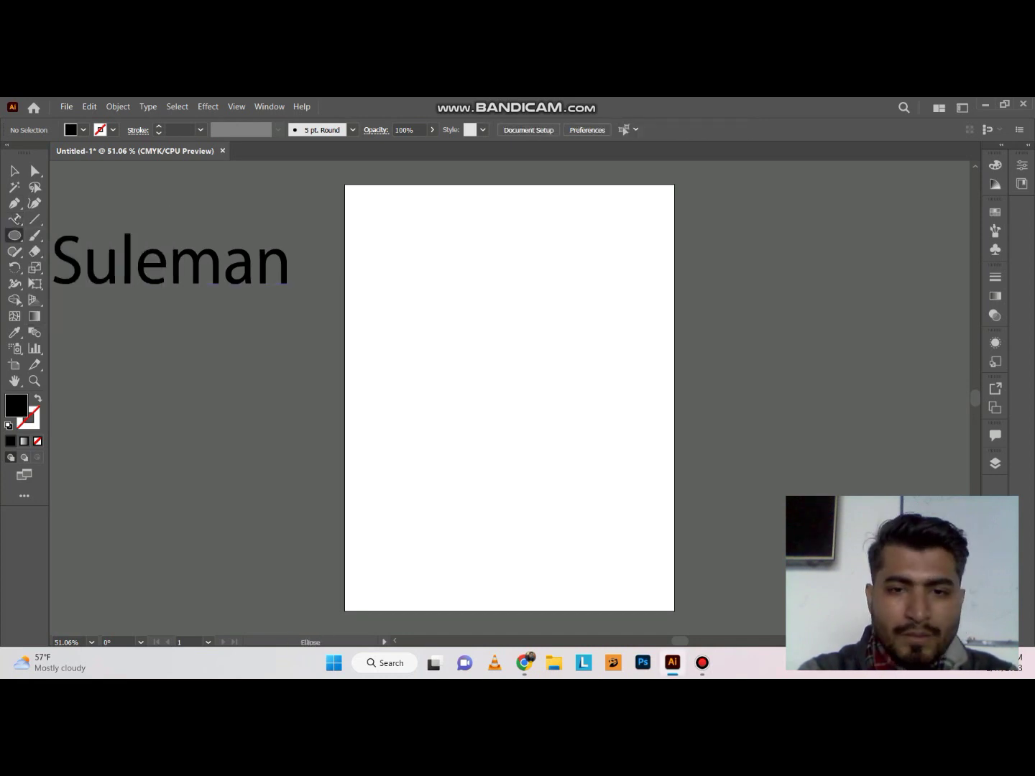
{"action": "left_click_drag", "start_coordinate": [509, 384], "coordinate": [650, 489]}
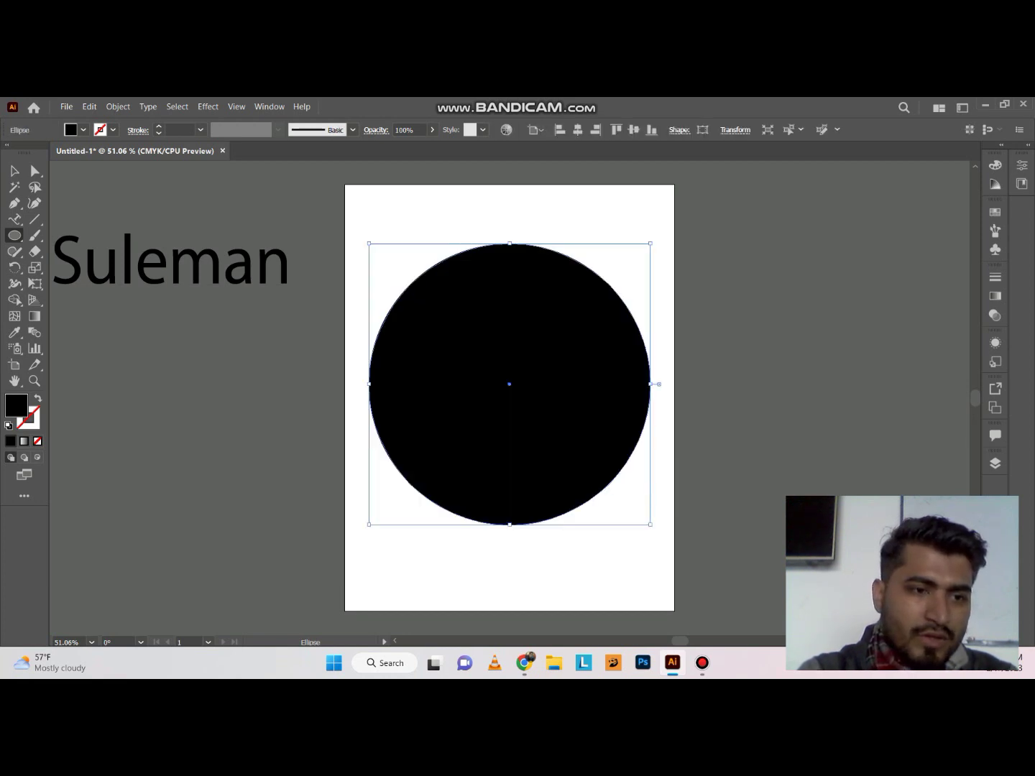
{"action": "left_click", "coordinate": [38, 398]}
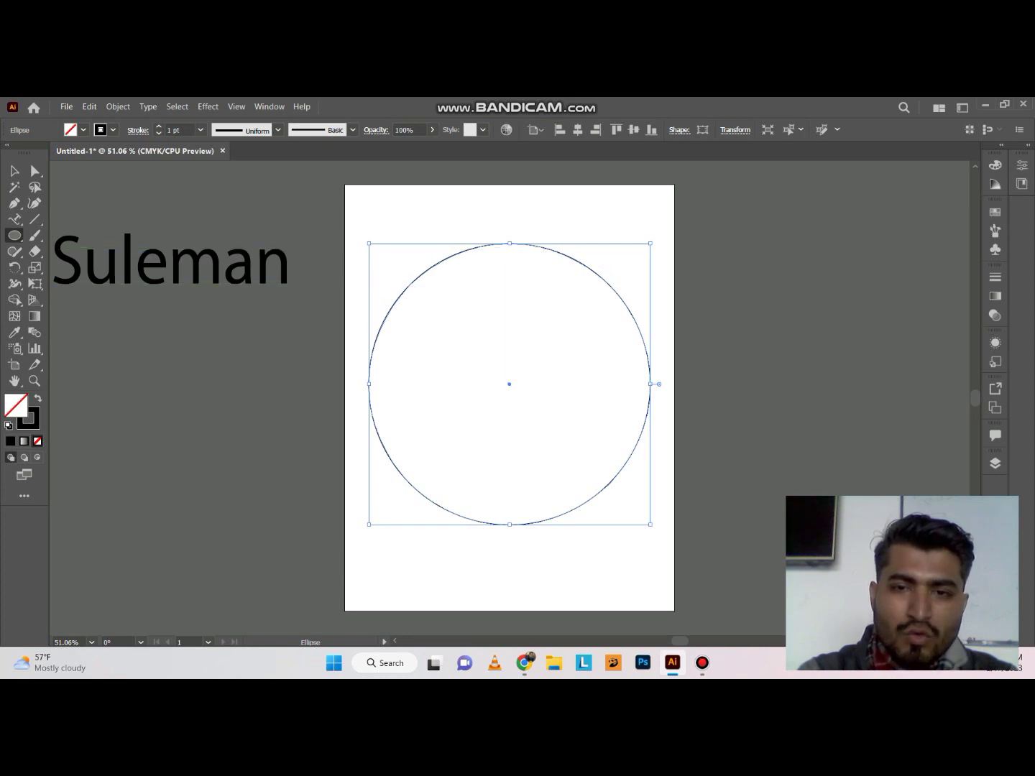
Try to run placeholder text along the circle's outline with the Type on a Path tool.
{"action": "left_click", "coordinate": [14, 219]}
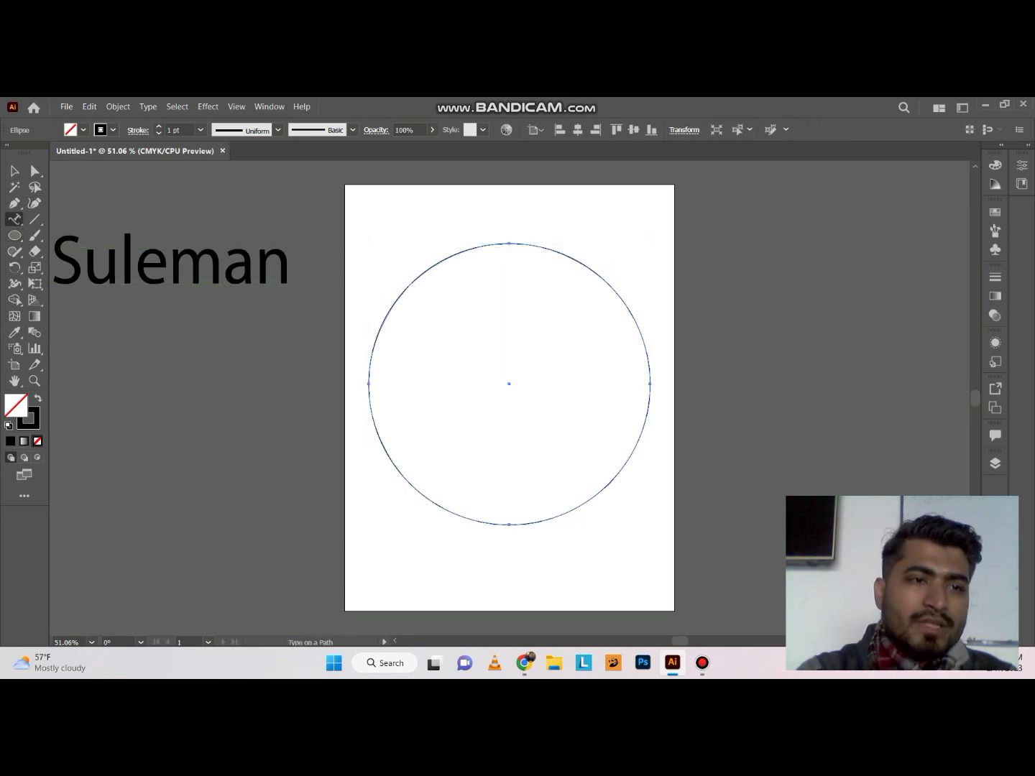
{"action": "left_click", "coordinate": [509, 244]}
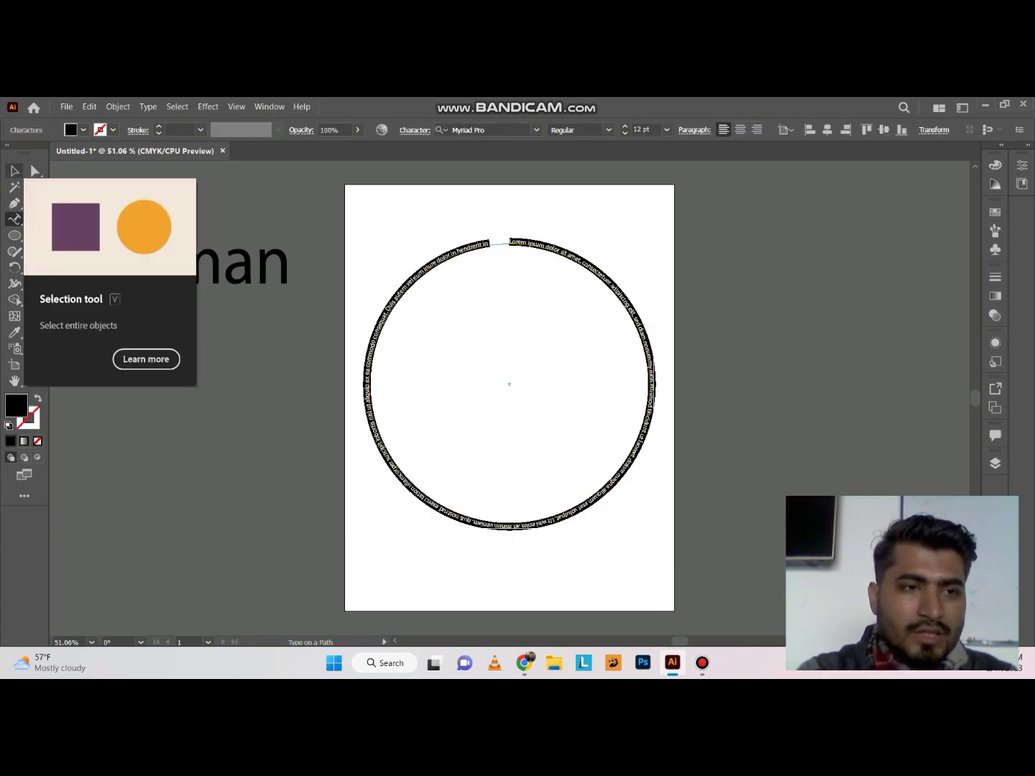
{"action": "left_click", "coordinate": [13, 171]}
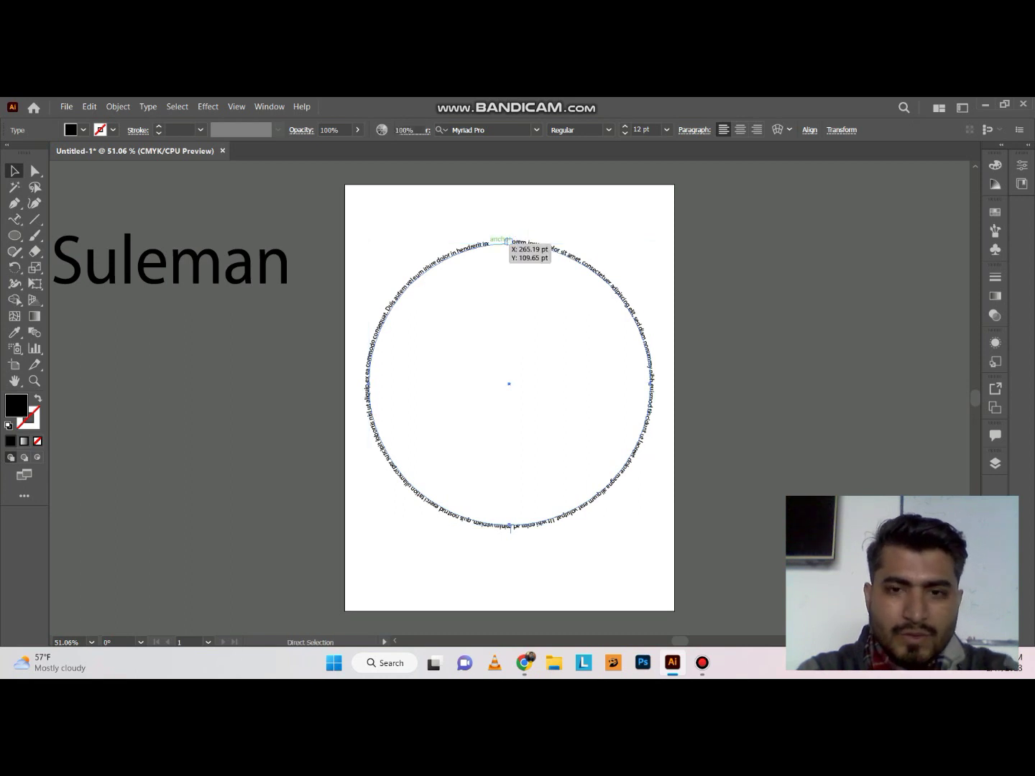
{"action": "key", "text": "ctrl+z"}
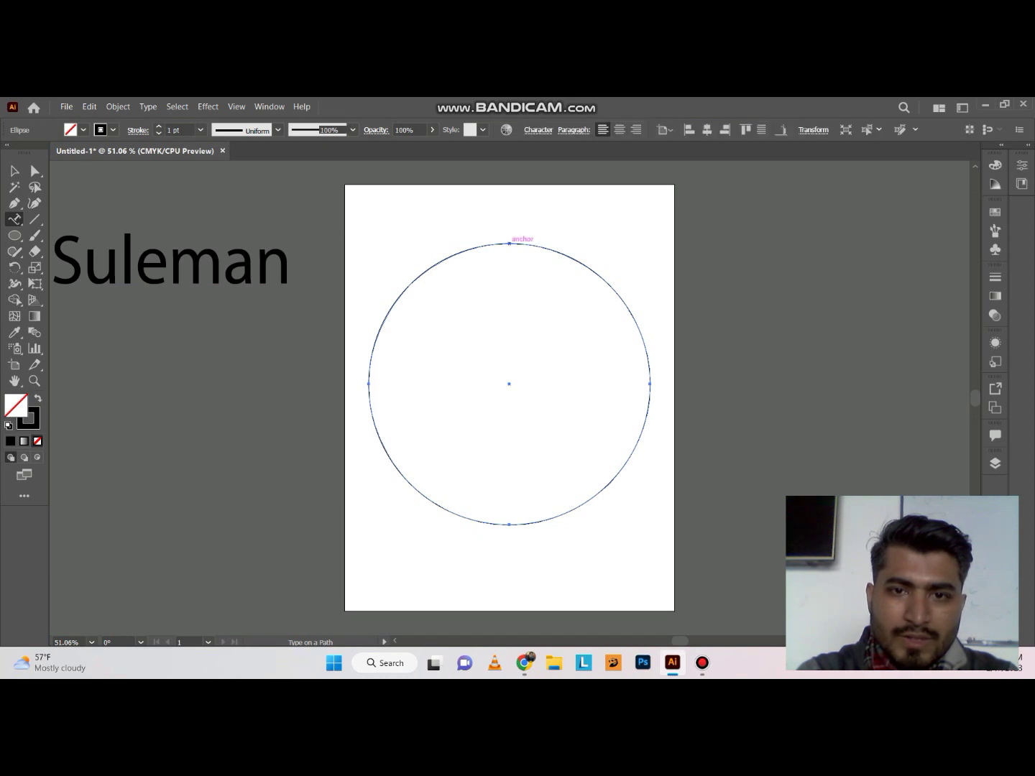
Place path type starting at the circle's top anchor, replacing the placeholder with "SrpZone If you can imagine we can ceate it".
{"action": "left_click", "coordinate": [512, 243]}
{"action": "key", "text": "BackSpace"}
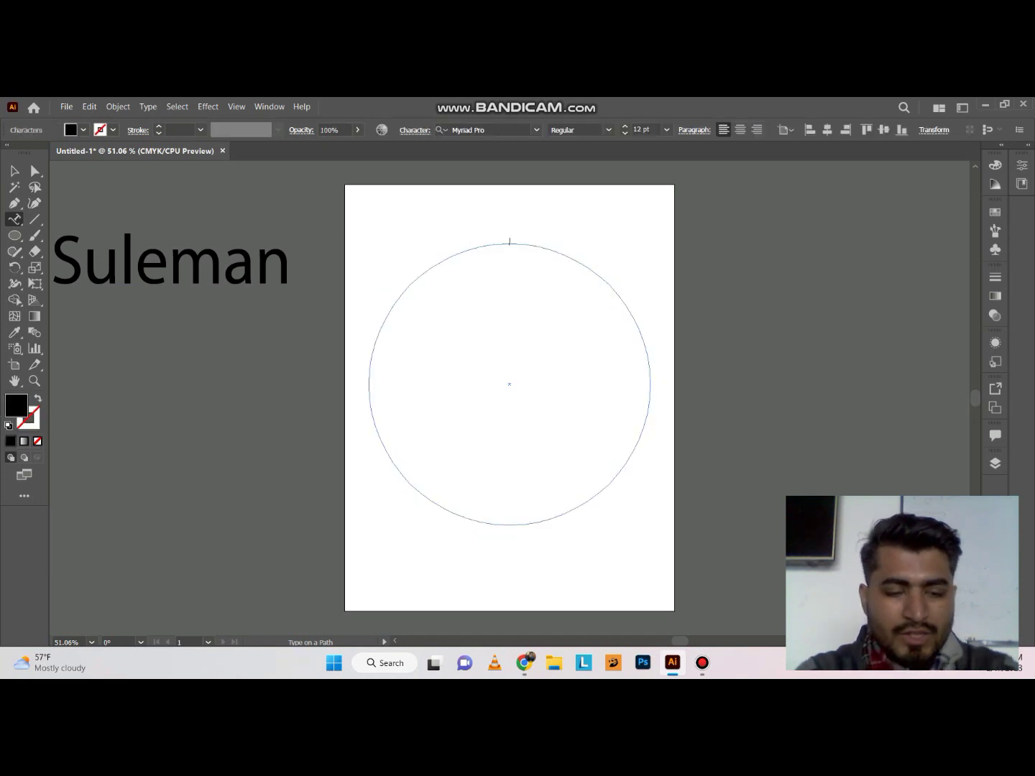
{"action": "type", "text": "Sul"}
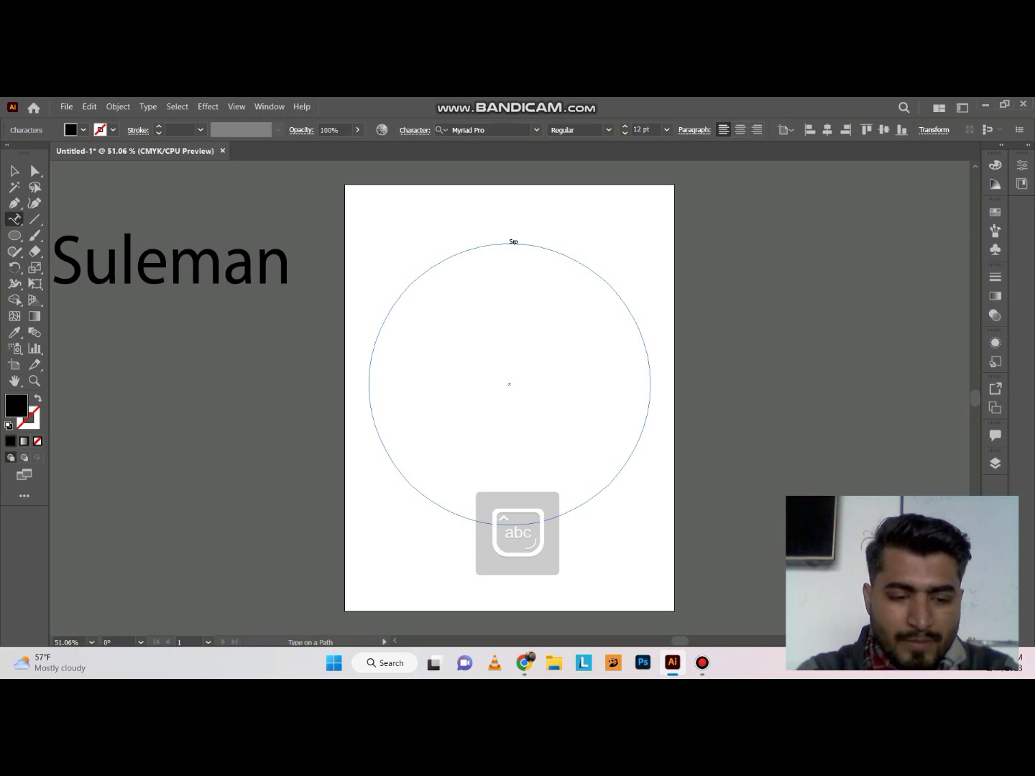
{"action": "key", "text": "Caps_Lock"}
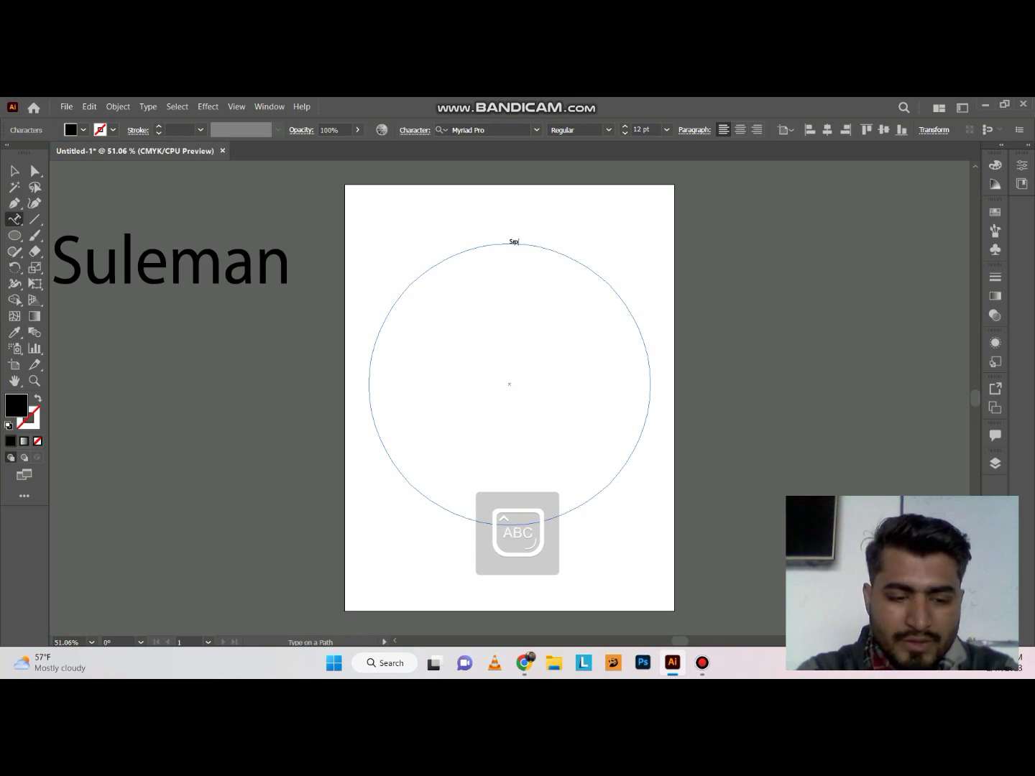
{"action": "type", "text": "Z"}
{"action": "key", "text": "Caps_Lock"}
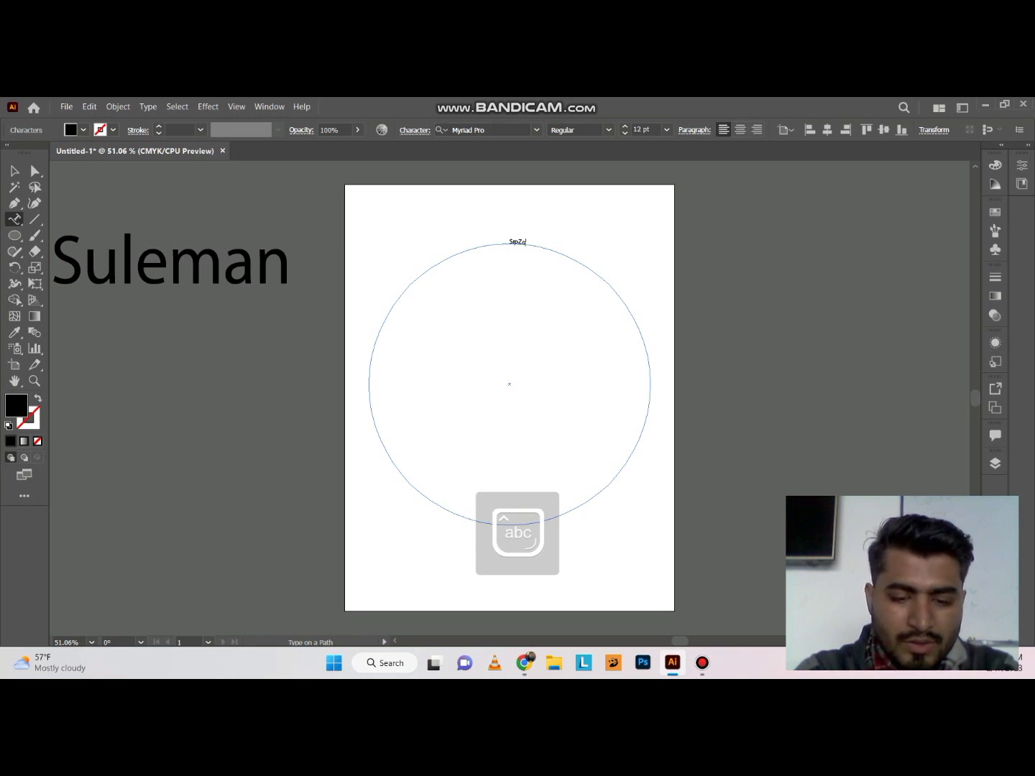
{"action": "type", "text": "one"}
{"action": "key", "text": "Caps_Lock"}
{"action": "type", "text": "I"}
{"action": "key", "text": "Caps_Lock"}
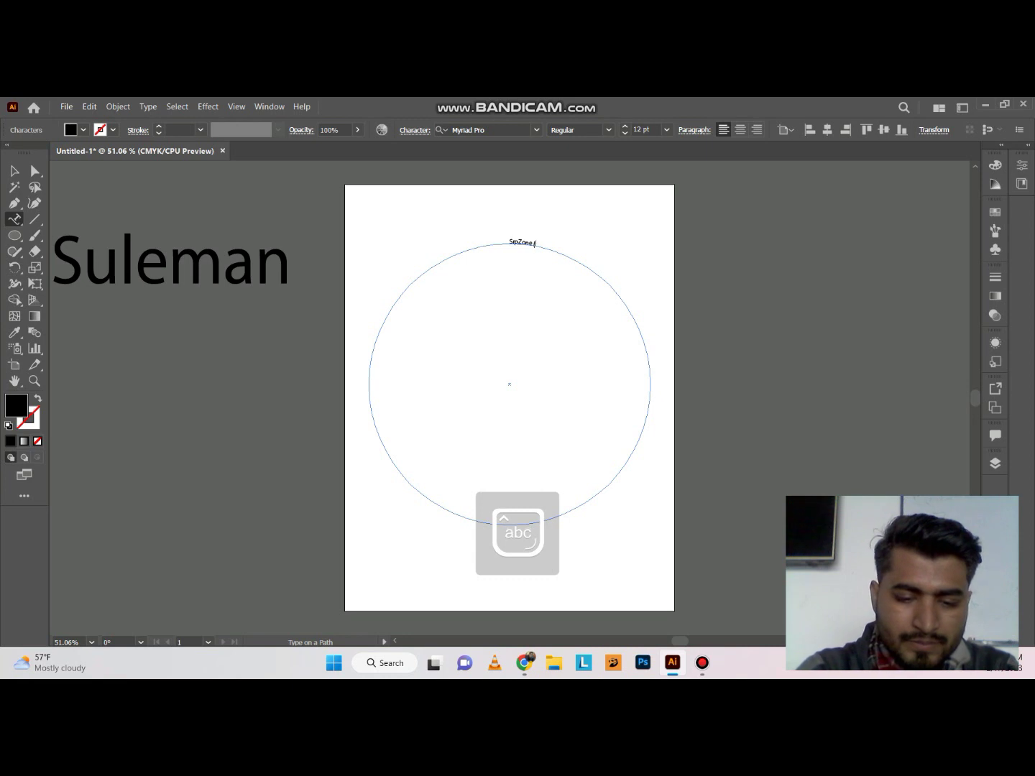
{"action": "type", "text": "f you c"}
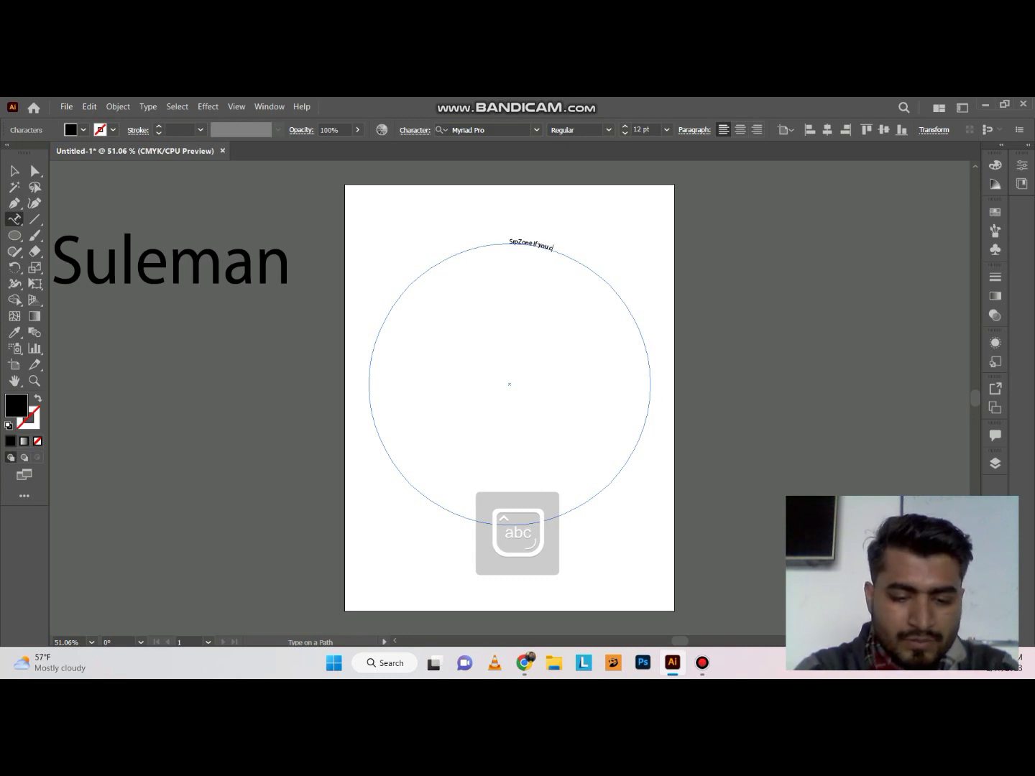
{"action": "type", "text": "an imagine"}
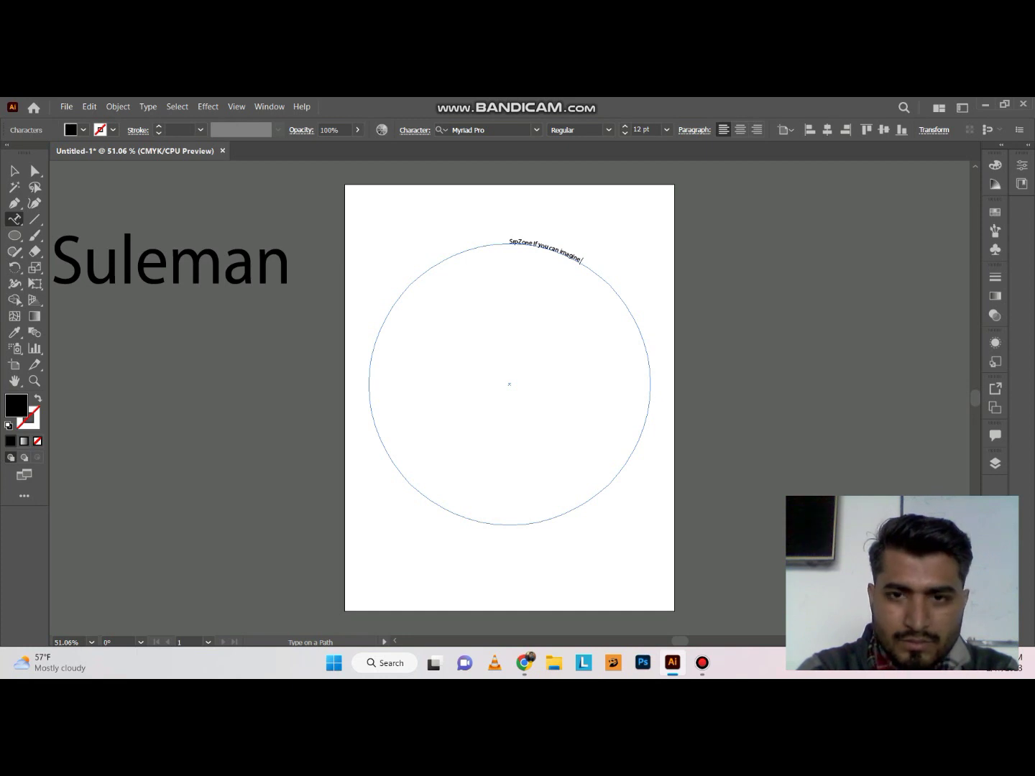
{"action": "type", "text": " we can"}
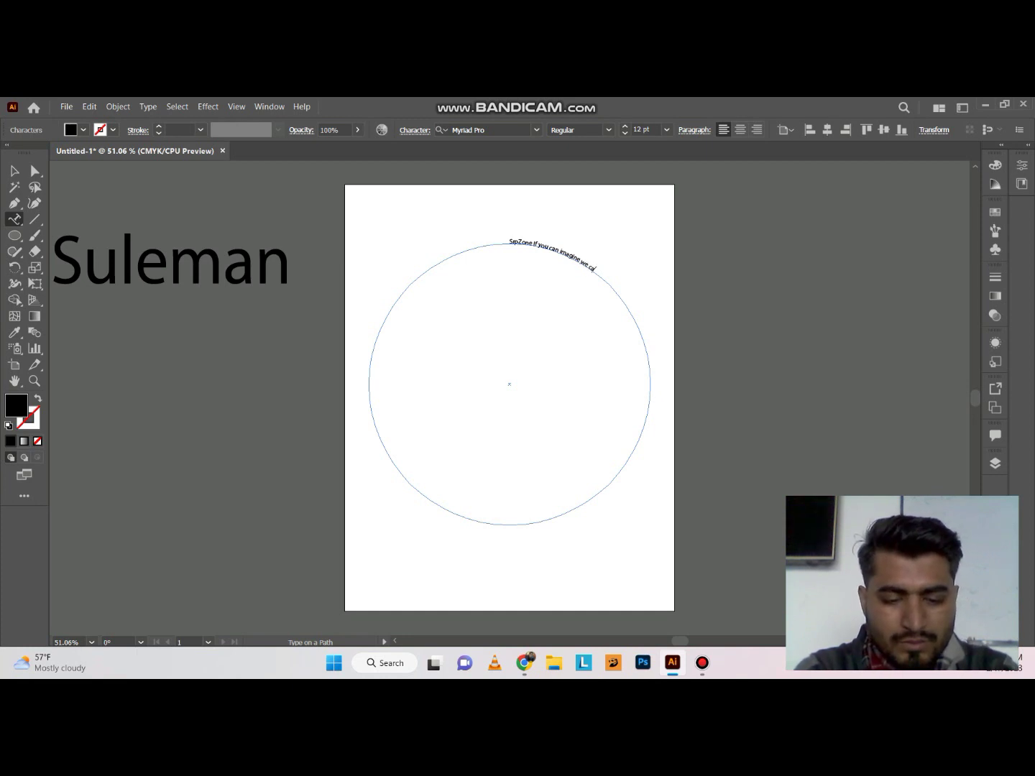
{"action": "type", "text": " cr"}
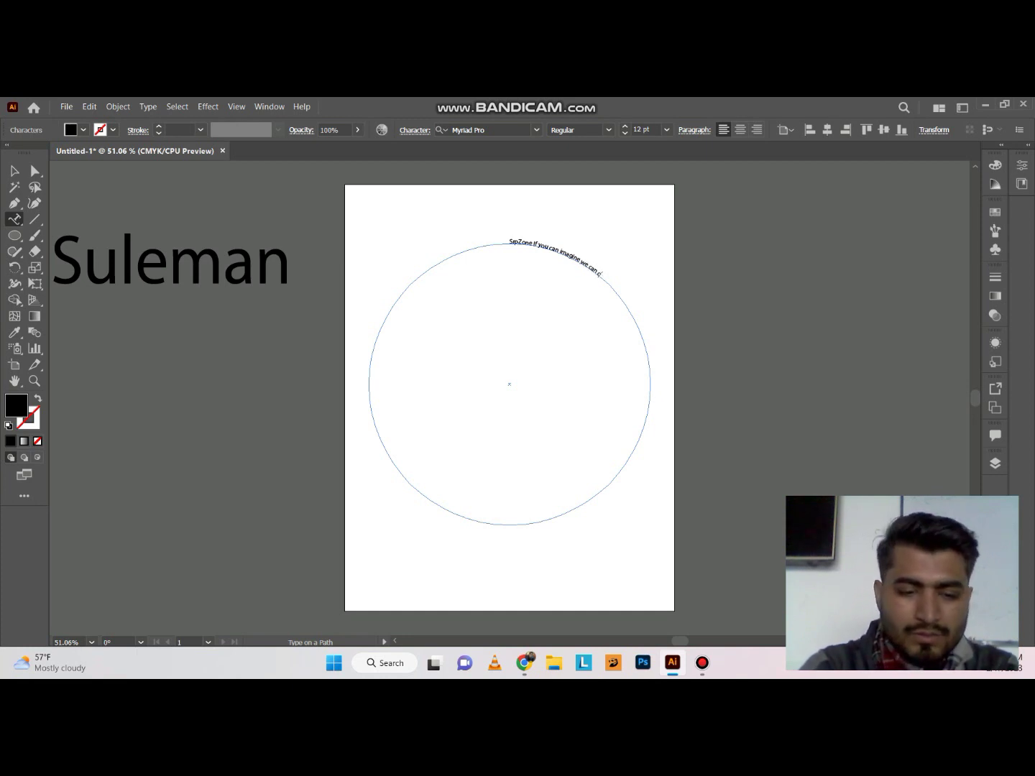
{"action": "type", "text": "eate it"}
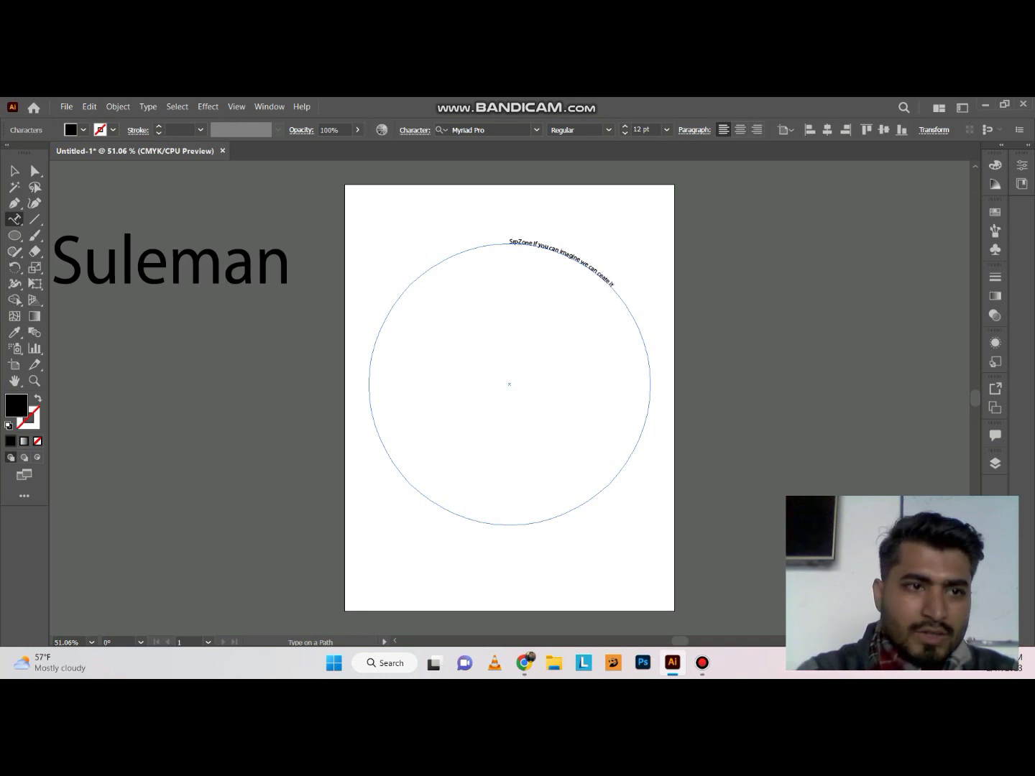
{"action": "key", "text": "Escape"}
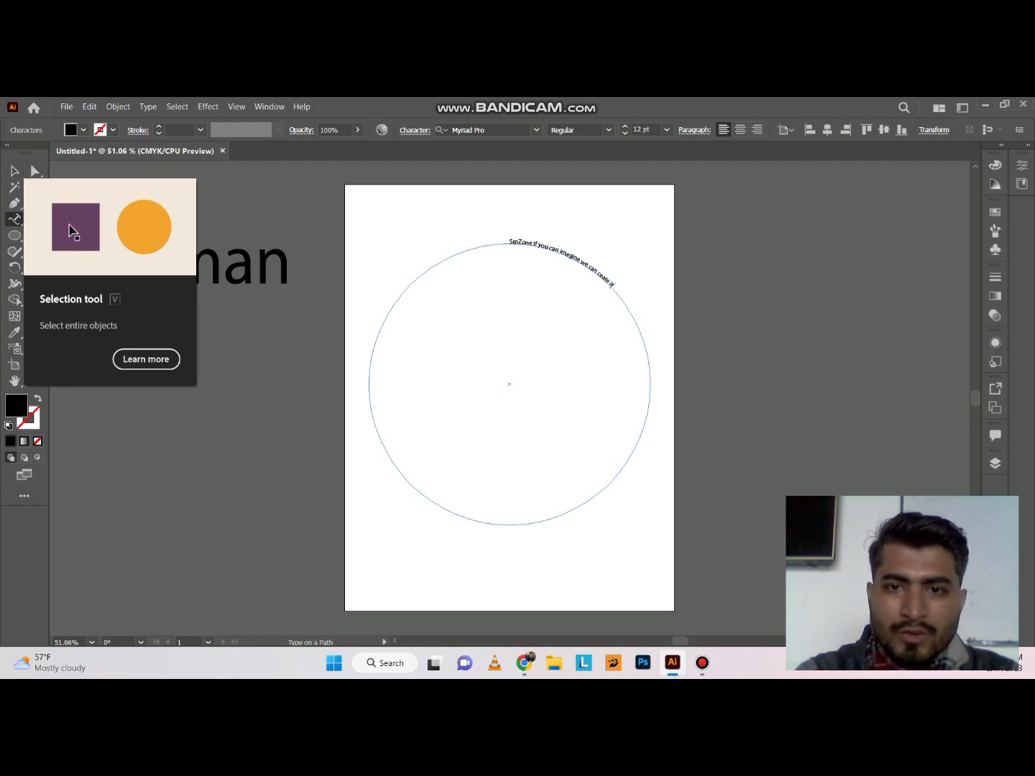
Select all the text on the circle's path and increase its font size to 34 pt.
{"action": "key", "text": "ctrl+a"}
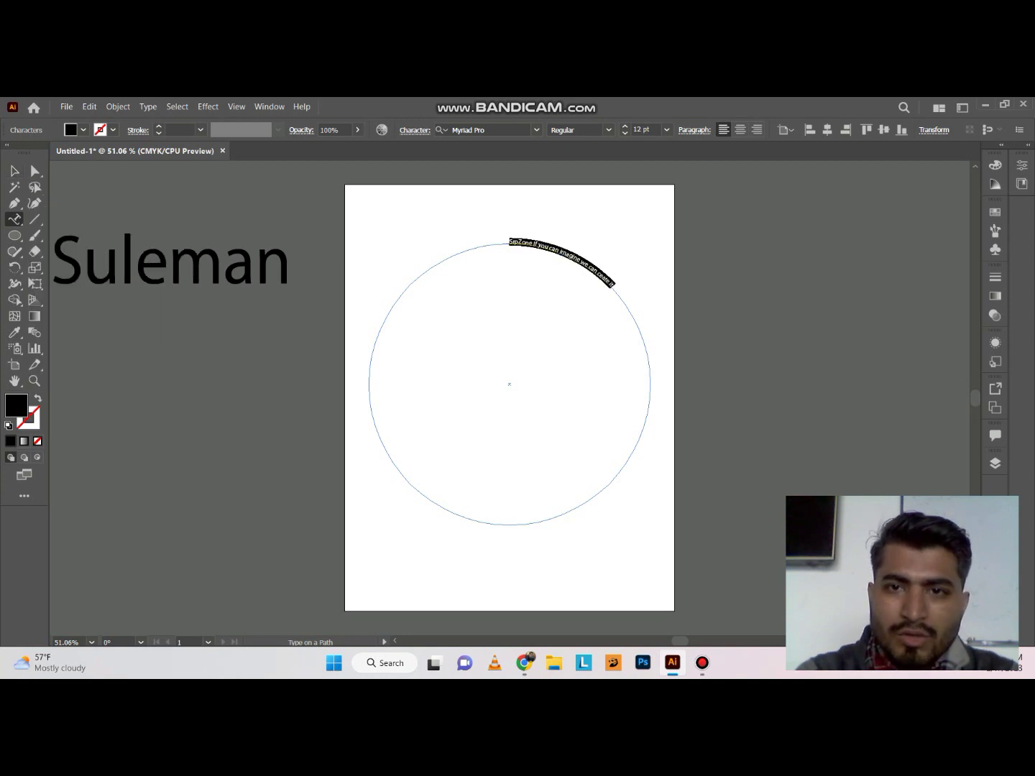
{"action": "left_click", "coordinate": [624, 127]}
{"action": "left_click", "coordinate": [625, 127]}
{"action": "left_click", "coordinate": [625, 126]}
{"action": "left_click", "coordinate": [624, 126]}
{"action": "left_click", "coordinate": [625, 127]}
{"action": "left_click", "coordinate": [625, 126]}
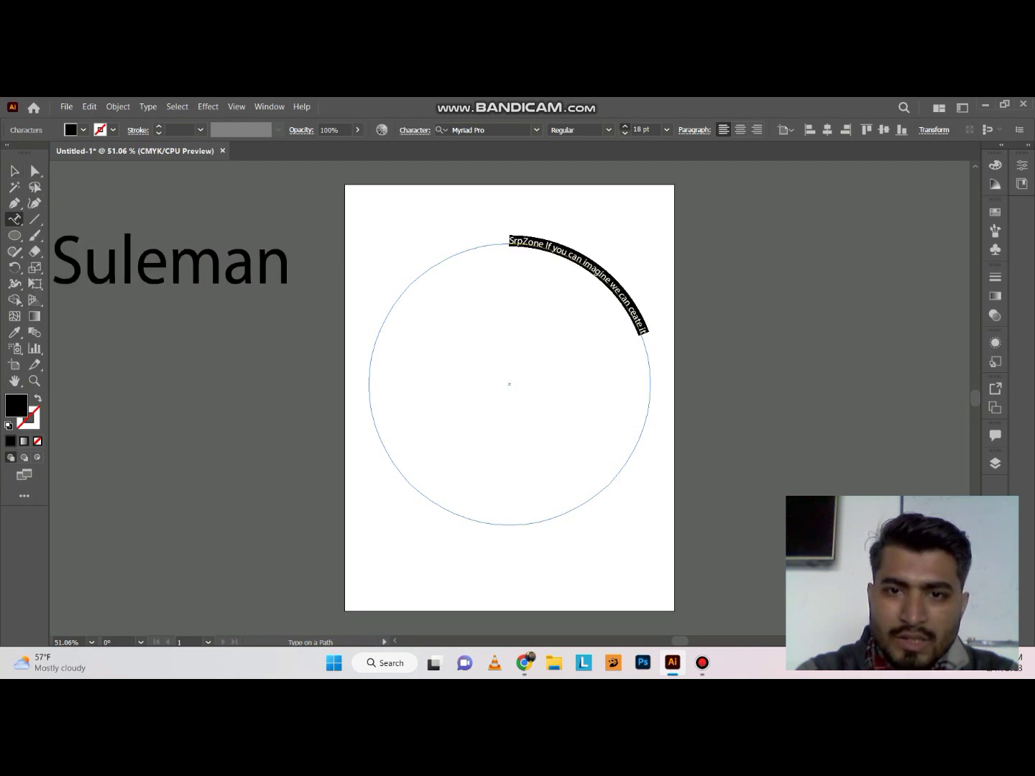
{"action": "left_click", "coordinate": [624, 127]}
{"action": "left_click", "coordinate": [625, 127]}
{"action": "left_click", "coordinate": [625, 126]}
{"action": "left_click", "coordinate": [625, 126]}
{"action": "left_click", "coordinate": [625, 126]}
{"action": "left_click", "coordinate": [625, 127]}
{"action": "left_click", "coordinate": [625, 126]}
{"action": "left_click", "coordinate": [625, 127]}
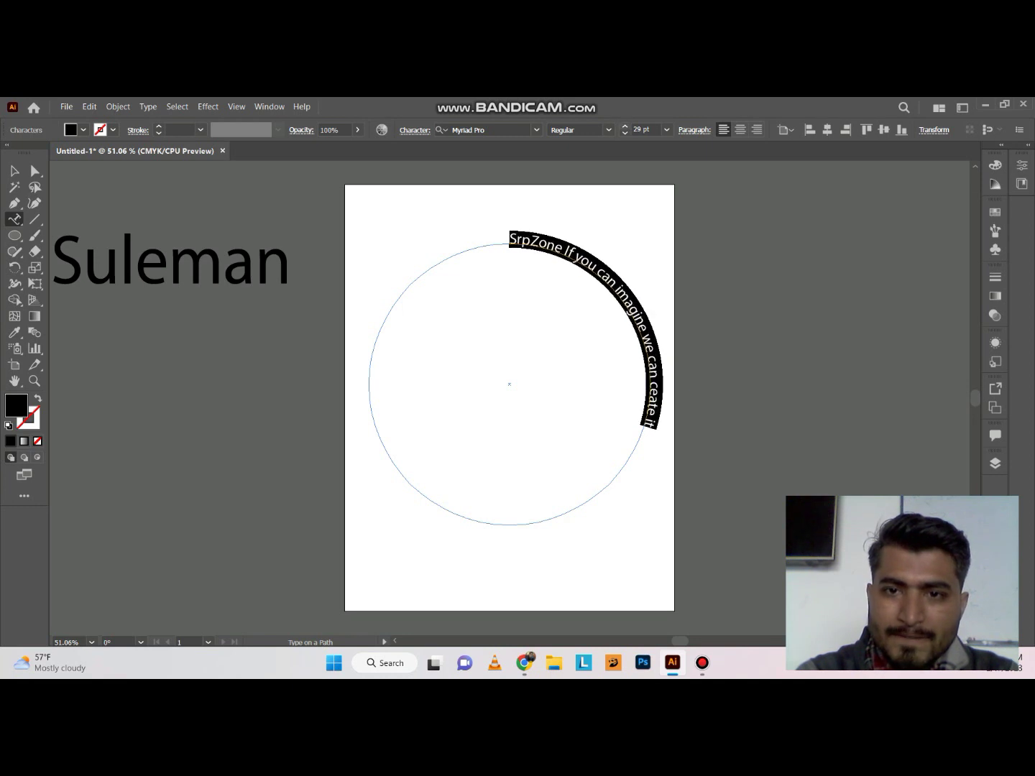
{"action": "left_click", "coordinate": [625, 127]}
{"action": "left_click", "coordinate": [624, 127]}
{"action": "left_click", "coordinate": [625, 127]}
{"action": "left_click", "coordinate": [624, 127]}
{"action": "left_click", "coordinate": [624, 126]}
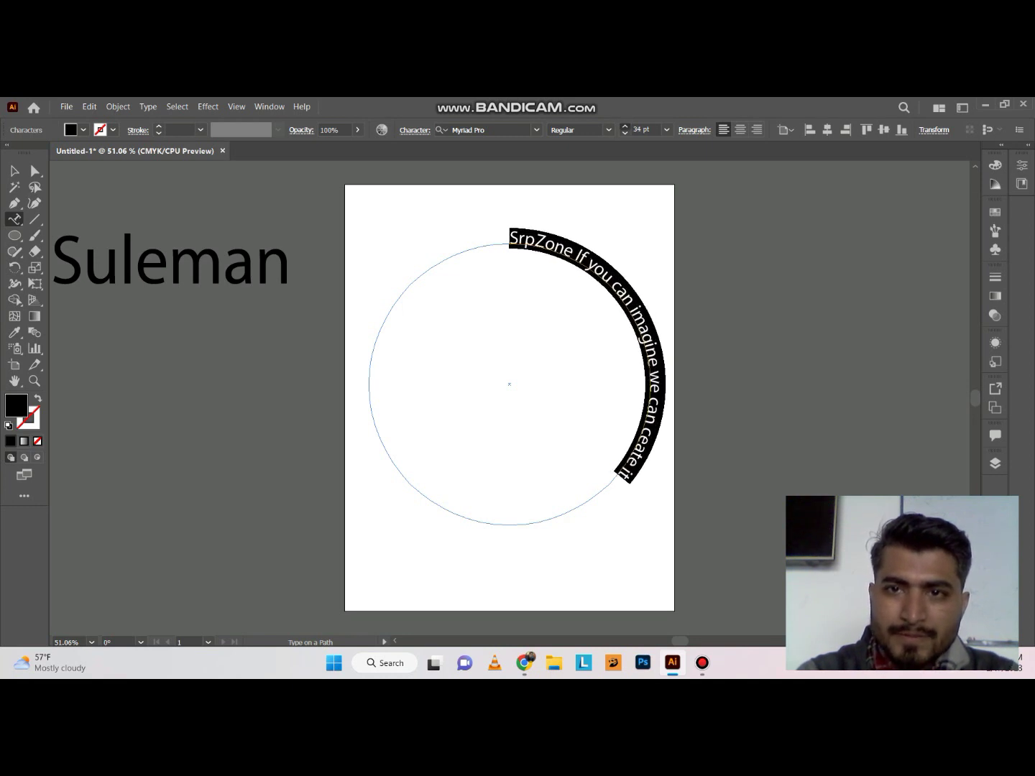
Increase the circle text to 35 pt and slide it along the path so it reads fully along the circle's lower arc.
{"action": "left_click", "coordinate": [625, 126]}
{"action": "left_click", "coordinate": [15, 171]}
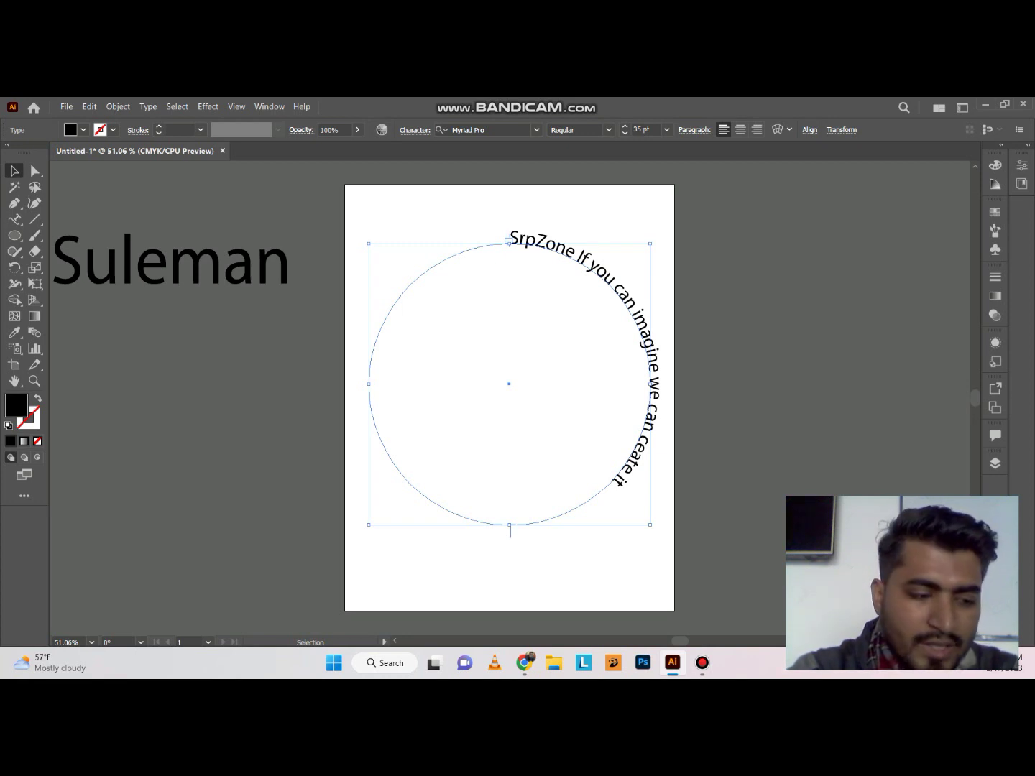
{"action": "left_click", "coordinate": [508, 241]}
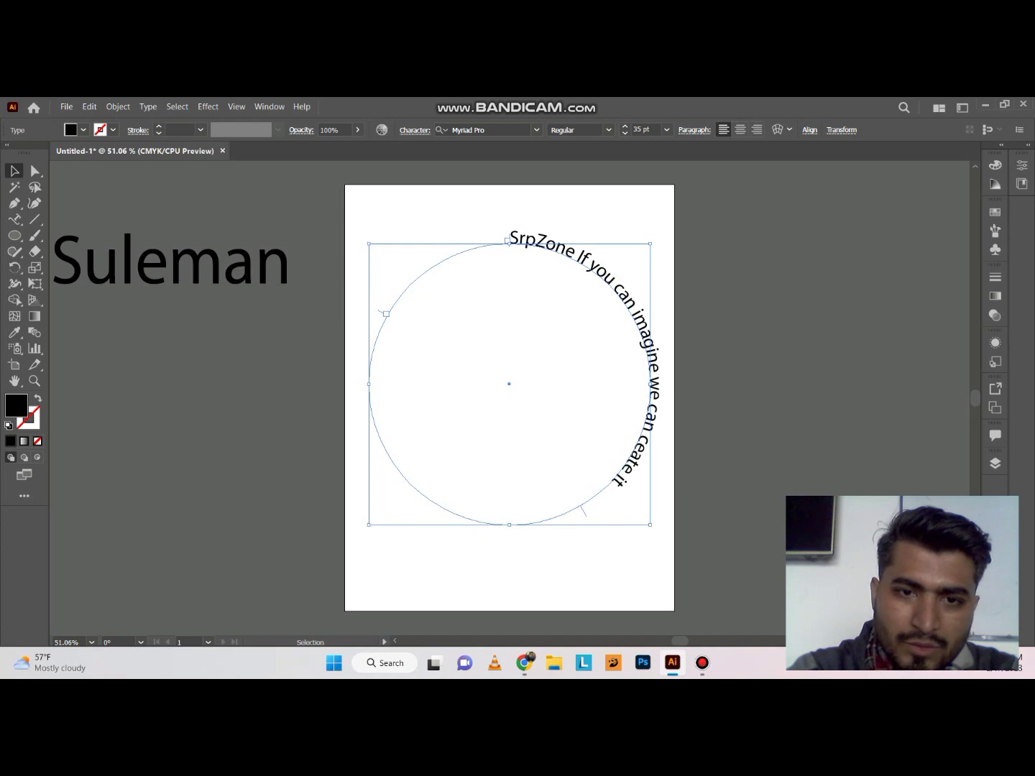
{"action": "left_click_drag", "start_coordinate": [381, 313], "coordinate": [600, 496]}
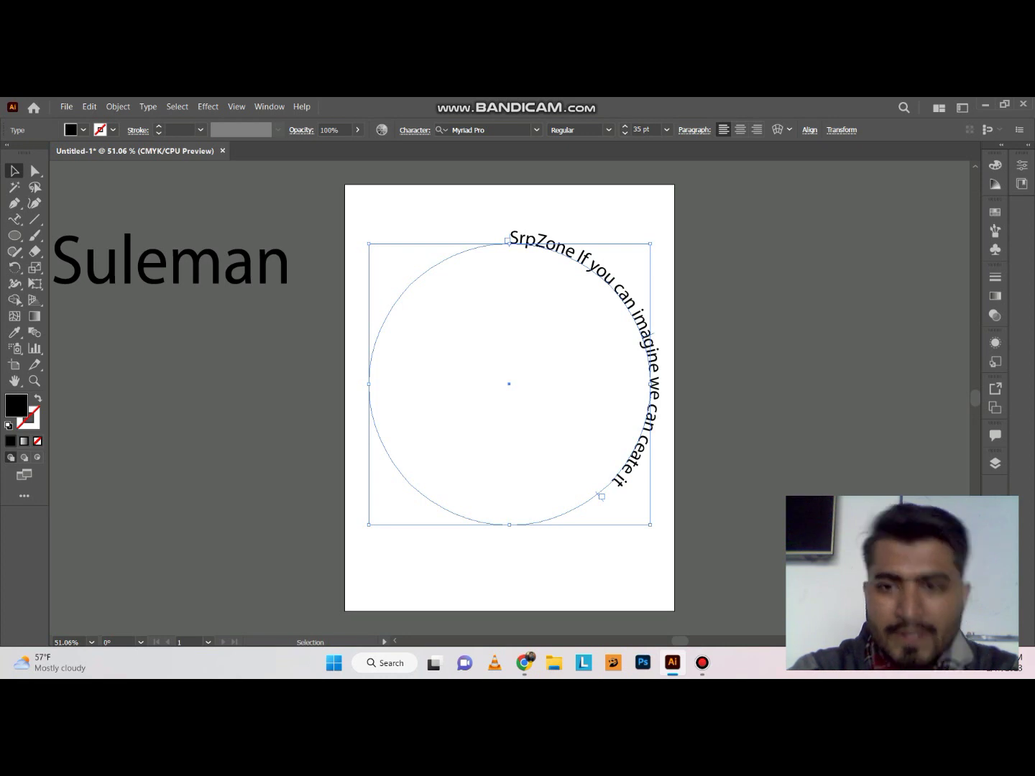
{"action": "left_click_drag", "start_coordinate": [508, 242], "coordinate": [504, 517]}
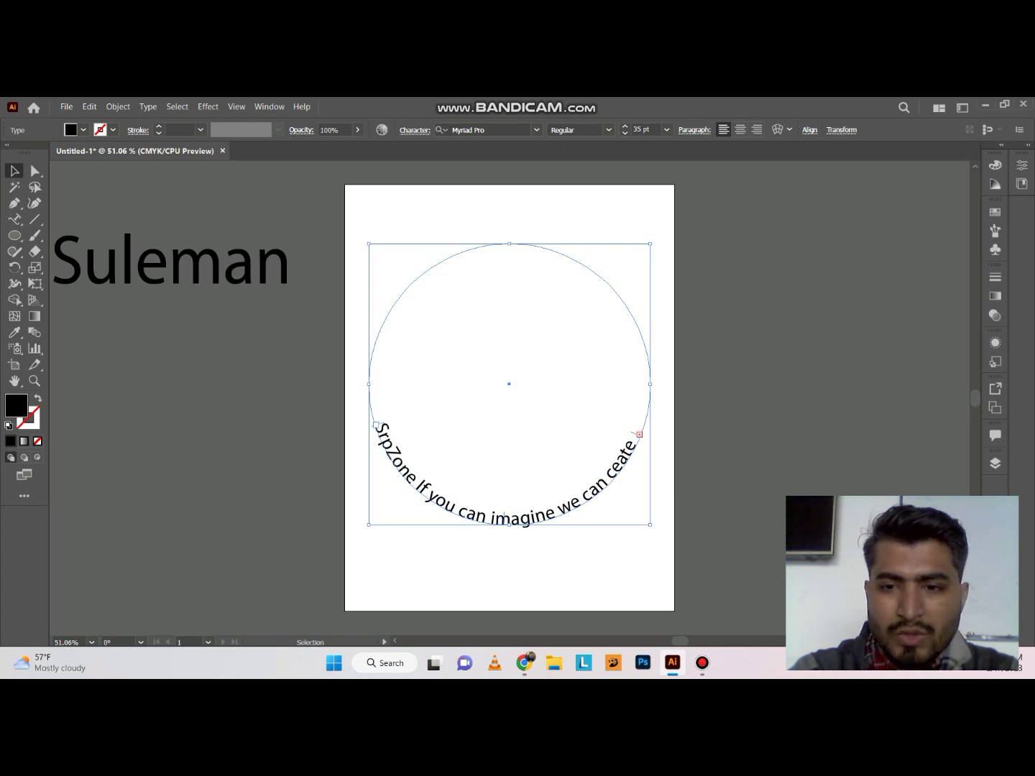
{"action": "left_click_drag", "start_coordinate": [634, 433], "coordinate": [639, 417]}
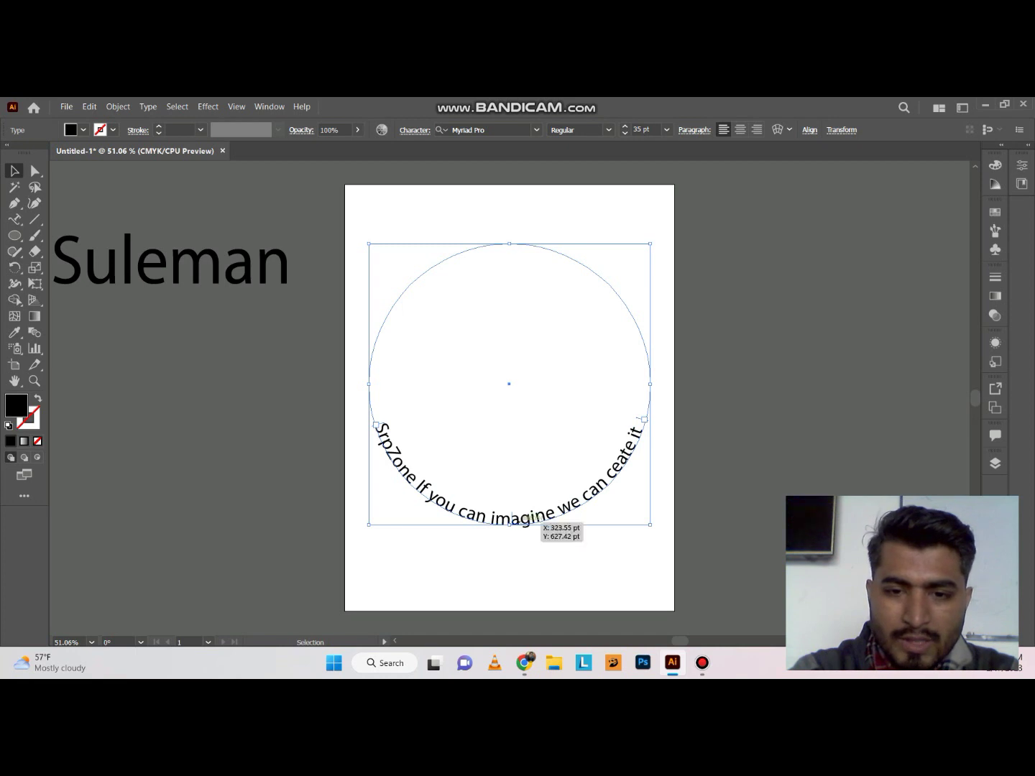
Reposition the text circle slightly on the artboard and slide its text around to the upper arc.
{"action": "mouse_move", "coordinate": [509, 525]}
{"action": "left_mouse_down"}
{"action": "mouse_move", "coordinate": [509, 534]}
{"action": "mouse_move", "coordinate": [523, 526]}
{"action": "mouse_move", "coordinate": [519, 461]}
{"action": "mouse_move", "coordinate": [516, 523]}
{"action": "mouse_move", "coordinate": [504, 511]}
{"action": "left_mouse_up"}
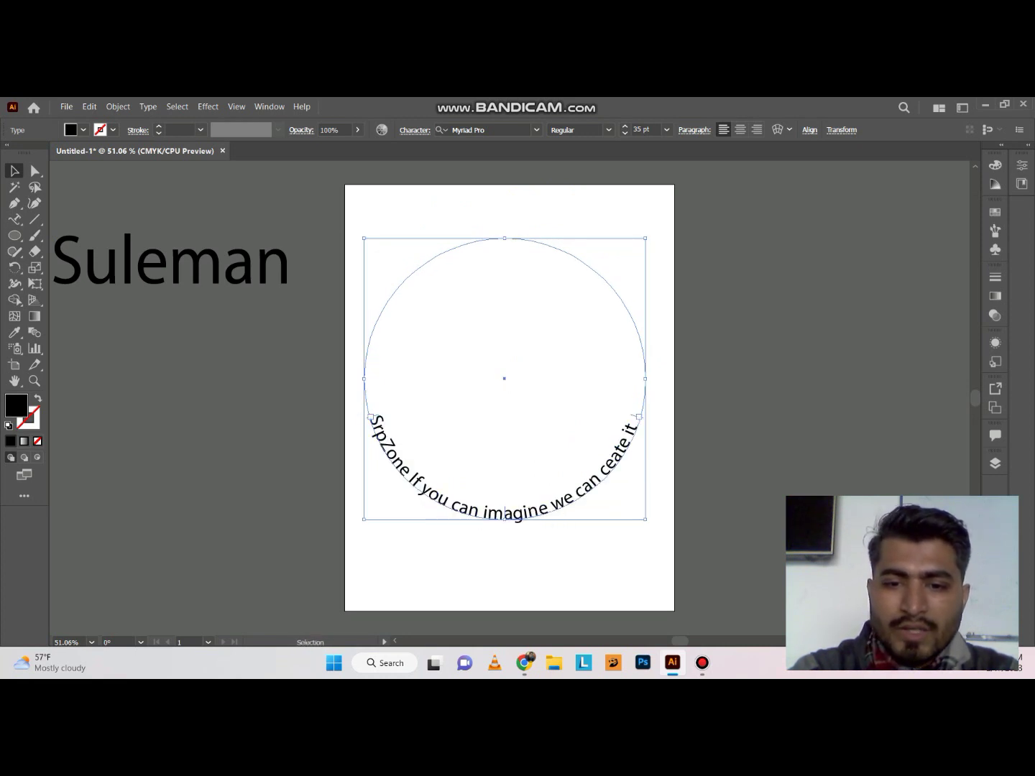
{"action": "left_click_drag", "start_coordinate": [504, 513], "coordinate": [509, 229]}
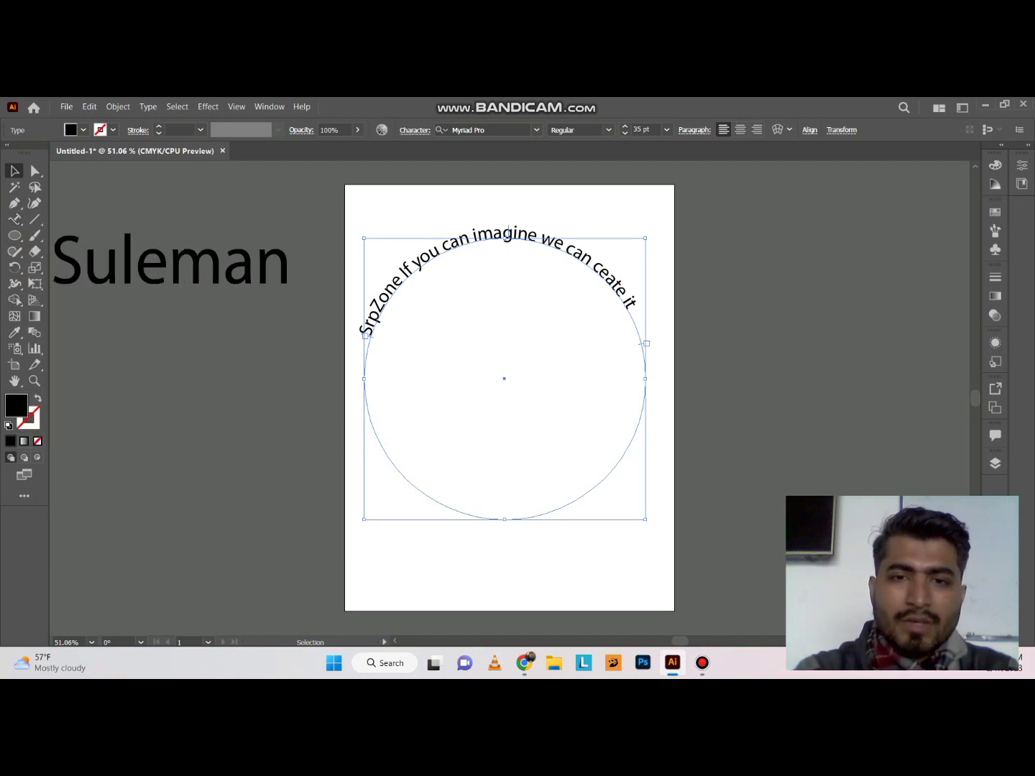
{"action": "mouse_move", "coordinate": [549, 234]}
{"action": "left_mouse_down"}
{"action": "mouse_move", "coordinate": [563, 256]}
{"action": "mouse_move", "coordinate": [548, 257]}
{"action": "left_mouse_up"}
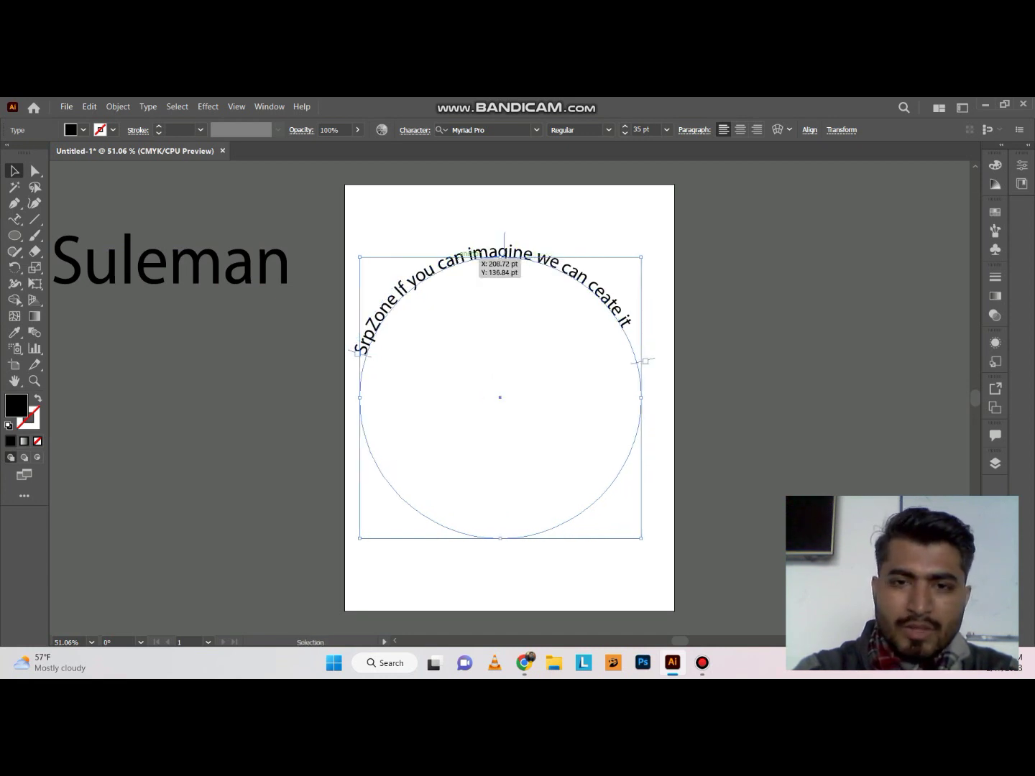
Delete the circle text and draw a large five-pointed star in its place with only a black outline.
{"action": "key", "text": "Delete"}
{"action": "left_click", "coordinate": [15, 236]}
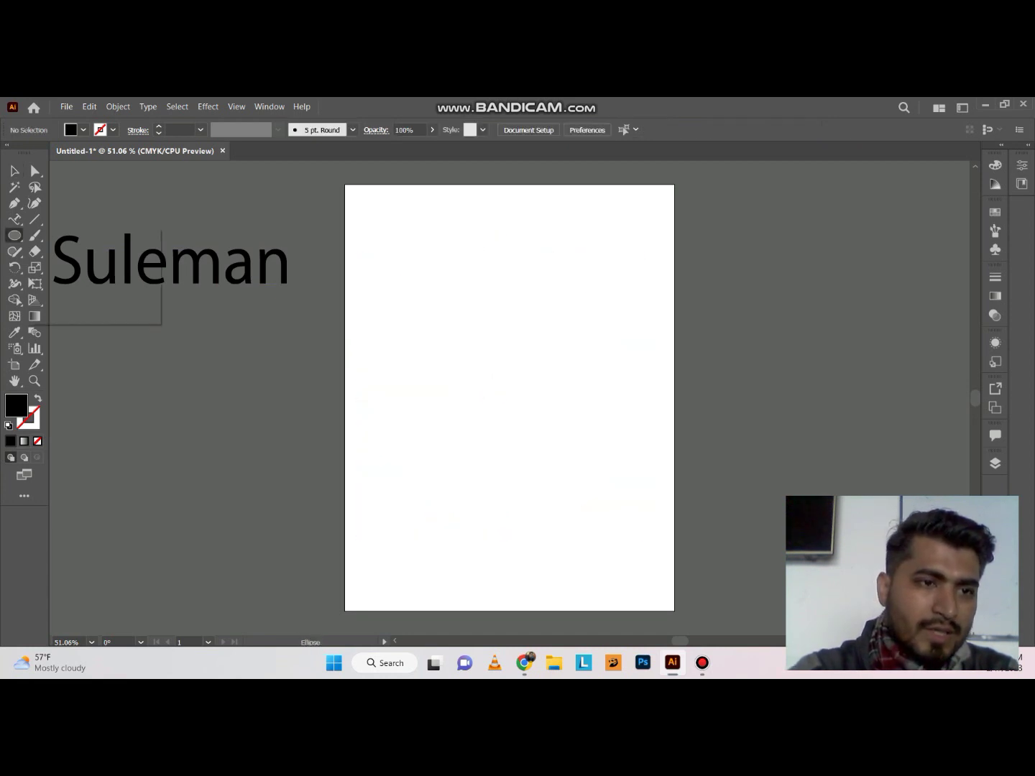
{"action": "left_click", "coordinate": [65, 300]}
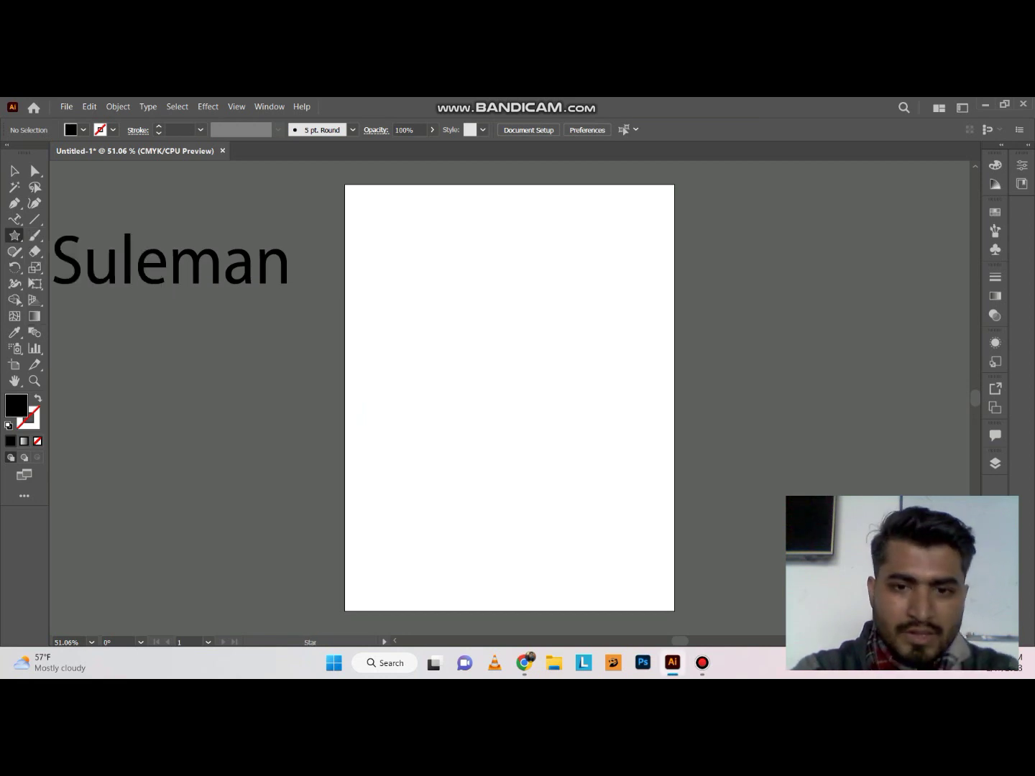
{"action": "left_click_drag", "start_coordinate": [500, 371], "coordinate": [634, 468]}
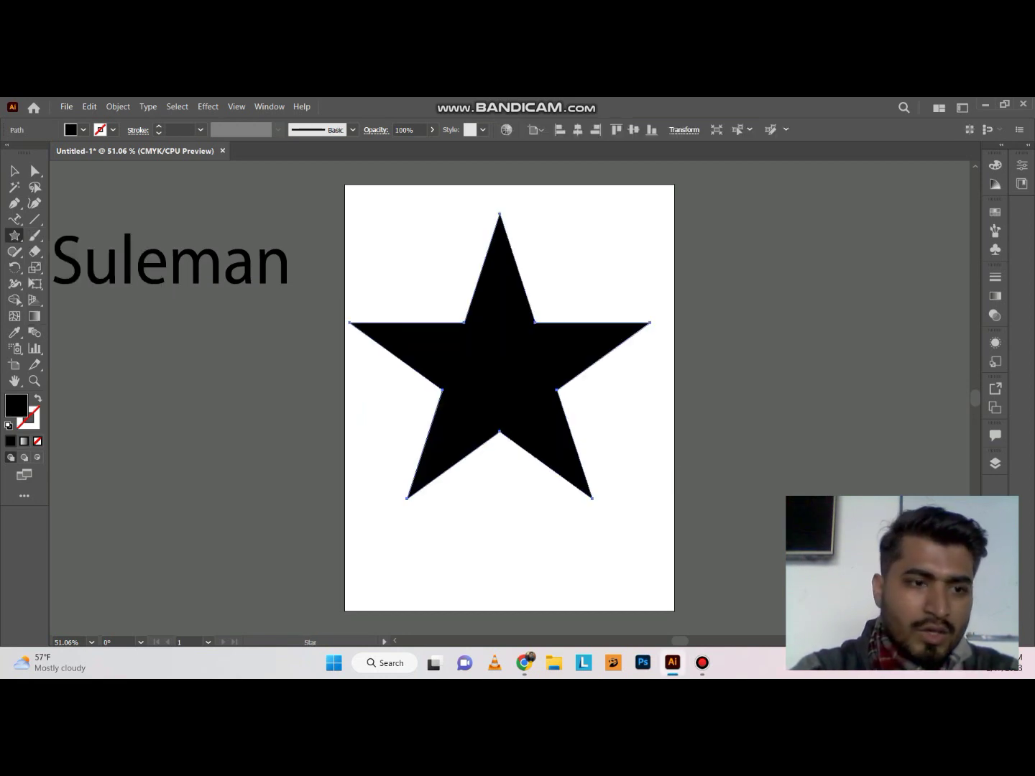
{"action": "left_click", "coordinate": [38, 398]}
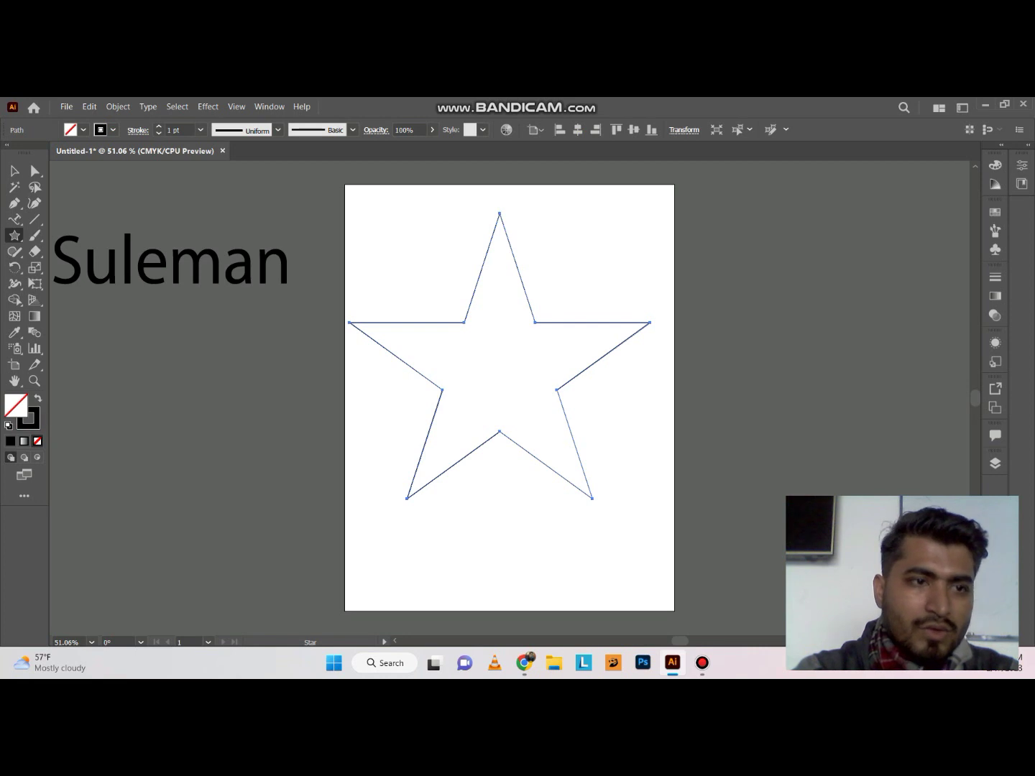
Run placeholder text along the star's outline from its top anchor and reduce the font size to 31 pt.
{"action": "left_click", "coordinate": [14, 220]}
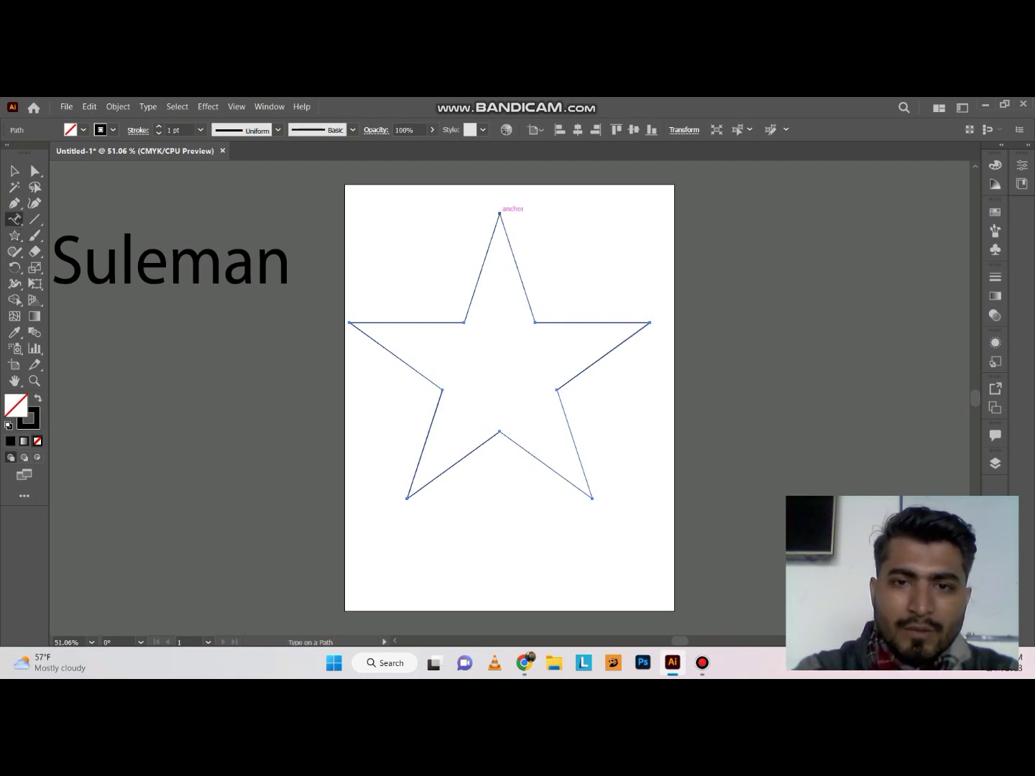
{"action": "left_click", "coordinate": [500, 213]}
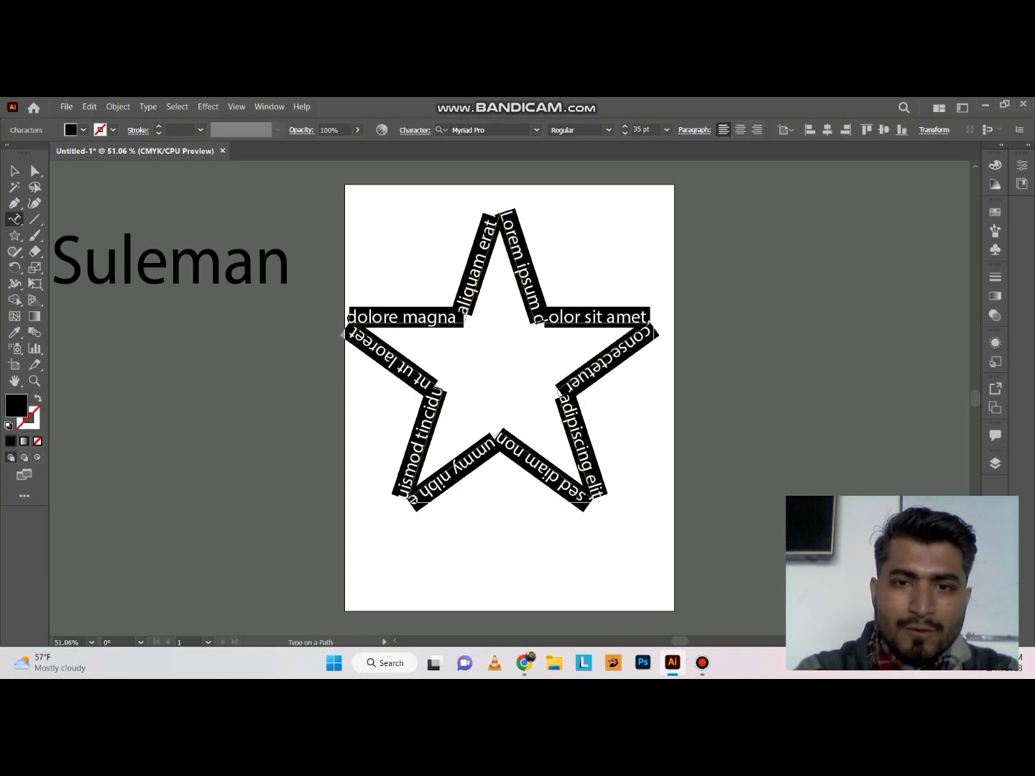
{"action": "key", "text": "Escape"}
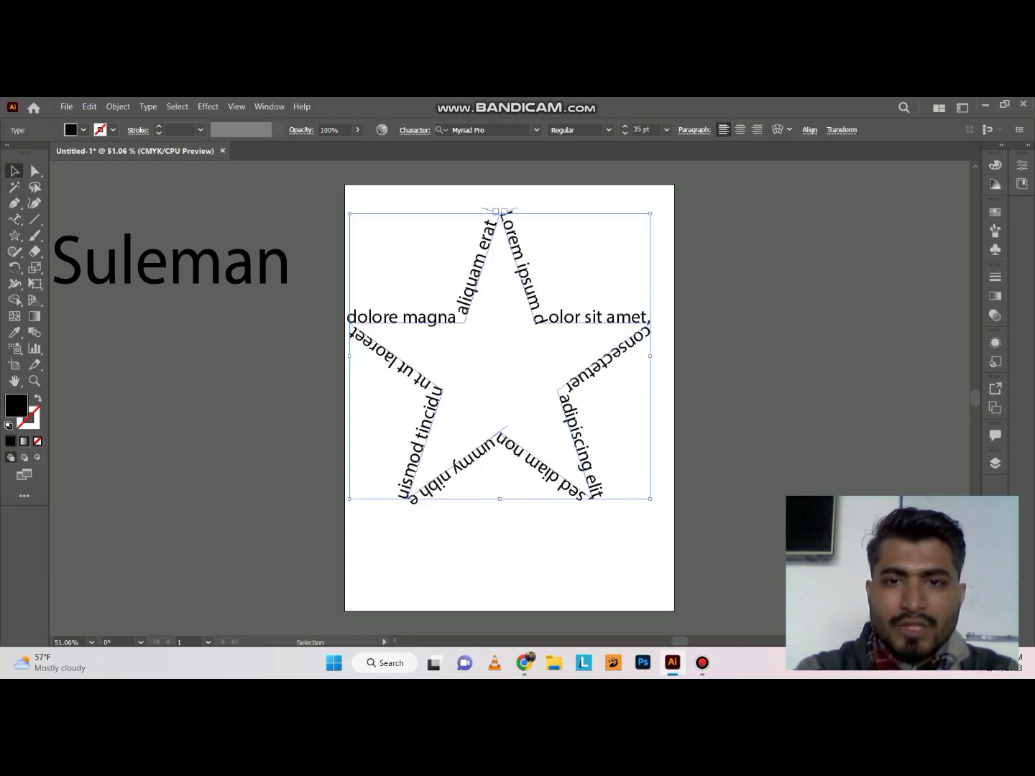
{"action": "left_click", "coordinate": [625, 134]}
{"action": "left_click", "coordinate": [625, 134]}
{"action": "left_click", "coordinate": [624, 134]}
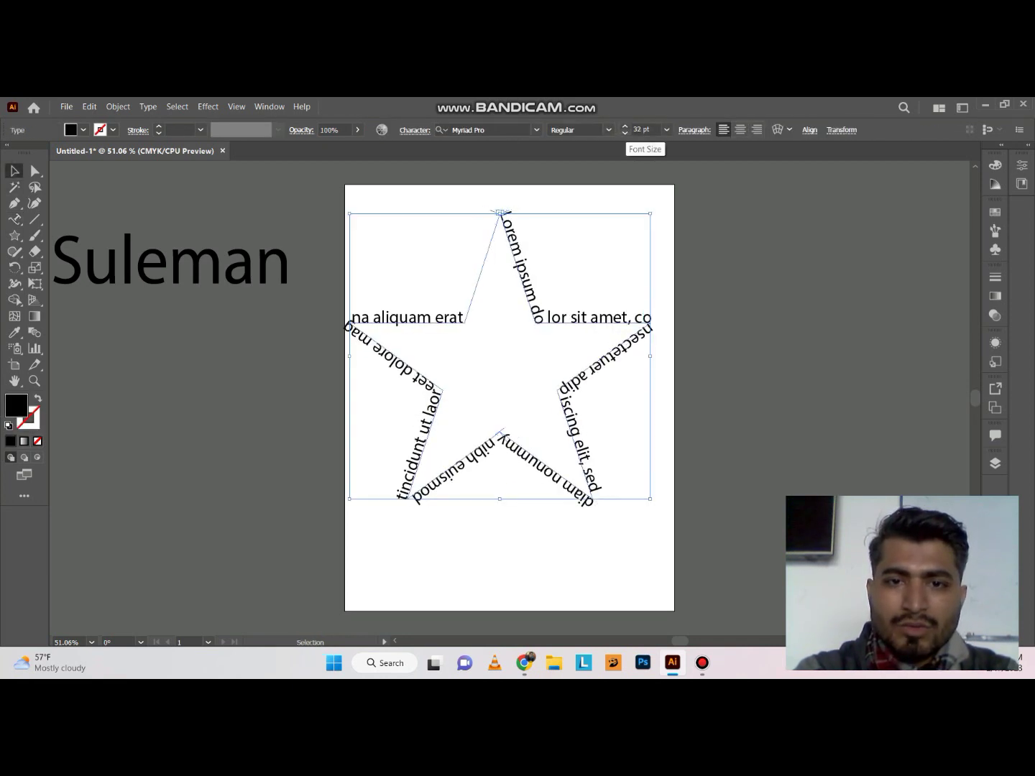
{"action": "left_click", "coordinate": [624, 134]}
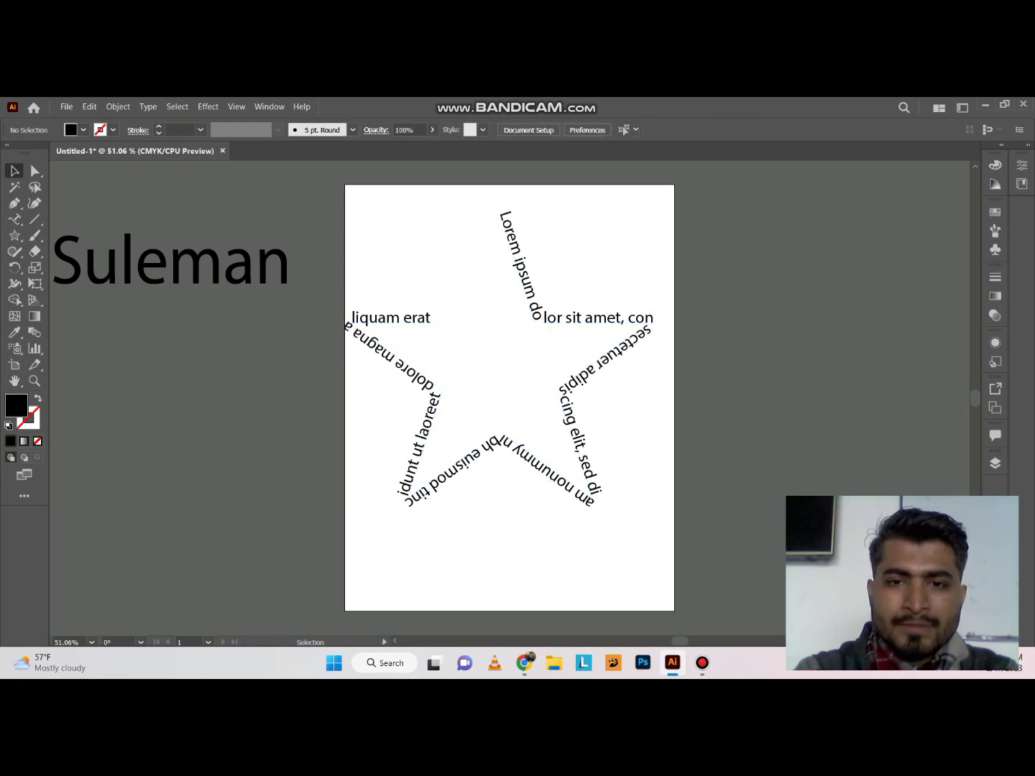
Shift the star-shaped path text slightly to the right and delete it from the artboard.
{"action": "key", "text": "ctrl+shift+a"}
{"action": "left_click_drag", "start_coordinate": [601, 498], "coordinate": [617, 498]}
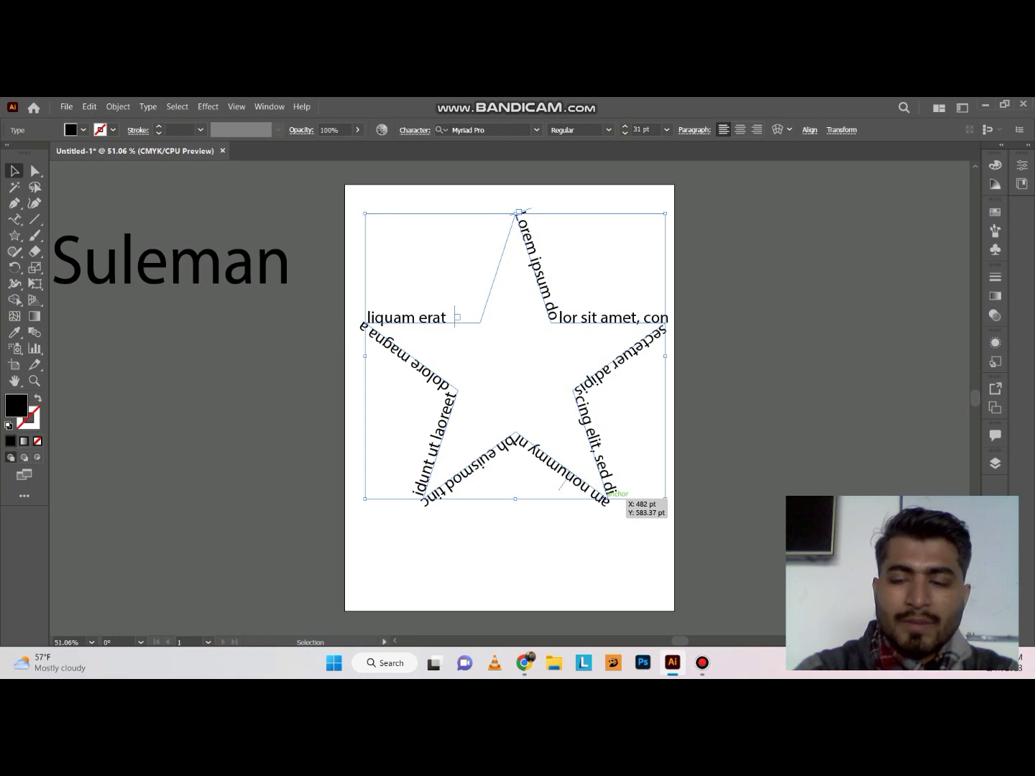
{"action": "key", "text": "Delete"}
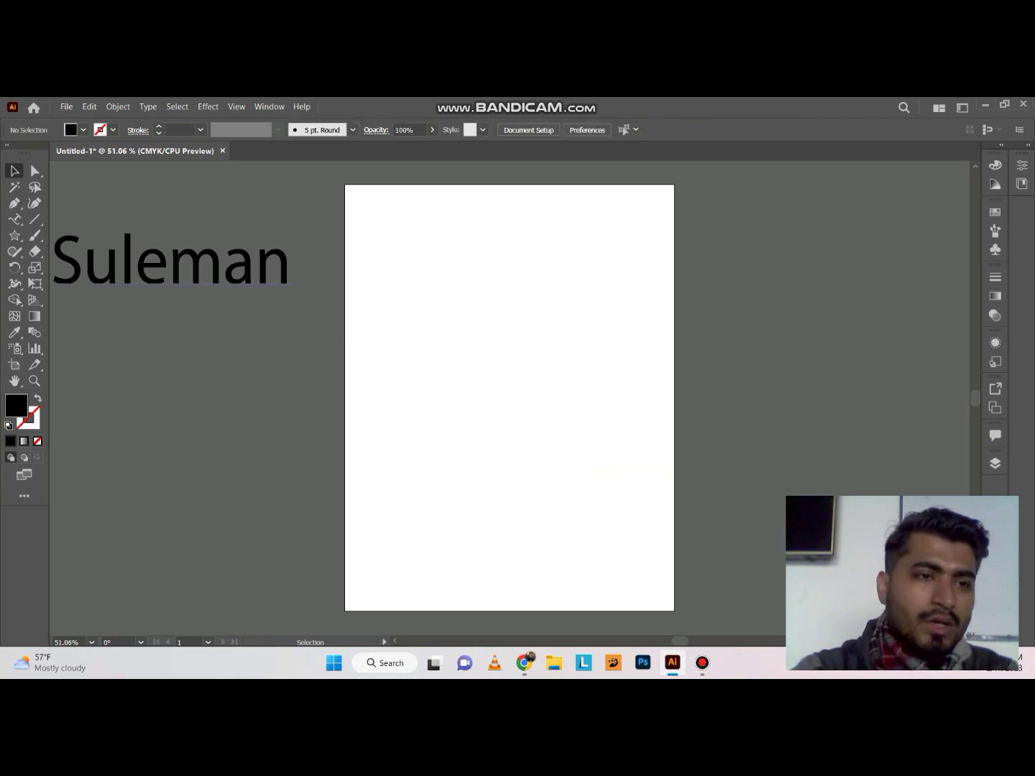
Create vertical type near the artboard's upper left with three columns reading ";lsdjh;;", "kjjbasckkblkc" and "kjbabcklabccACB".
{"action": "left_click", "coordinate": [15, 219]}
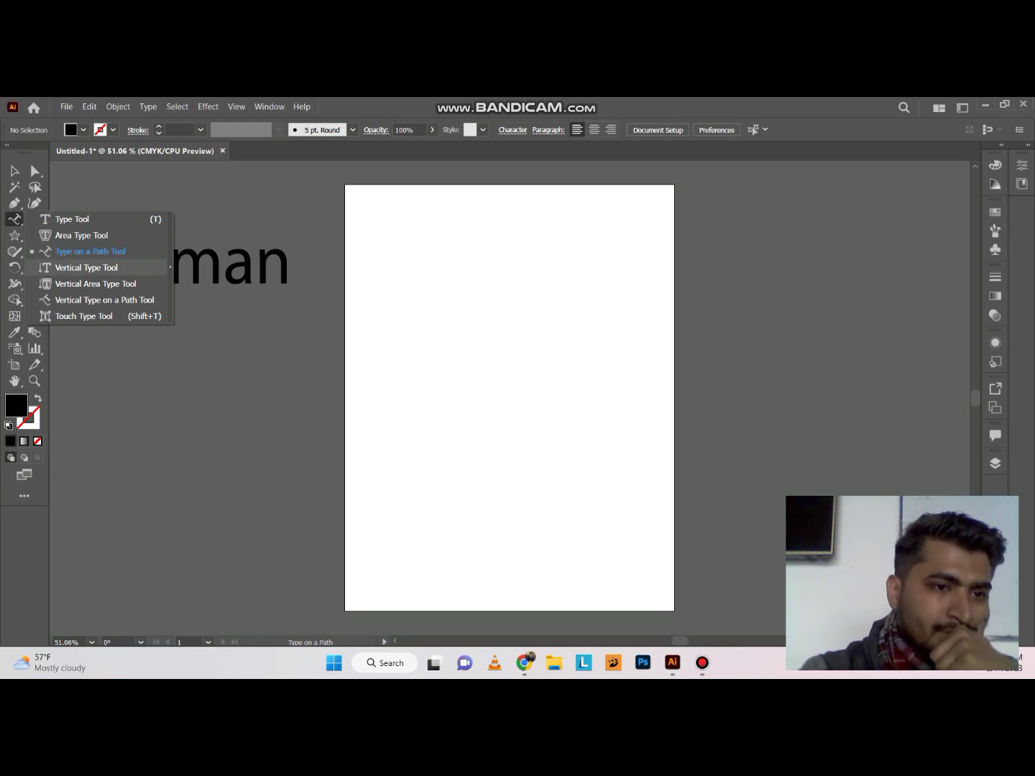
{"action": "left_click", "coordinate": [86, 267]}
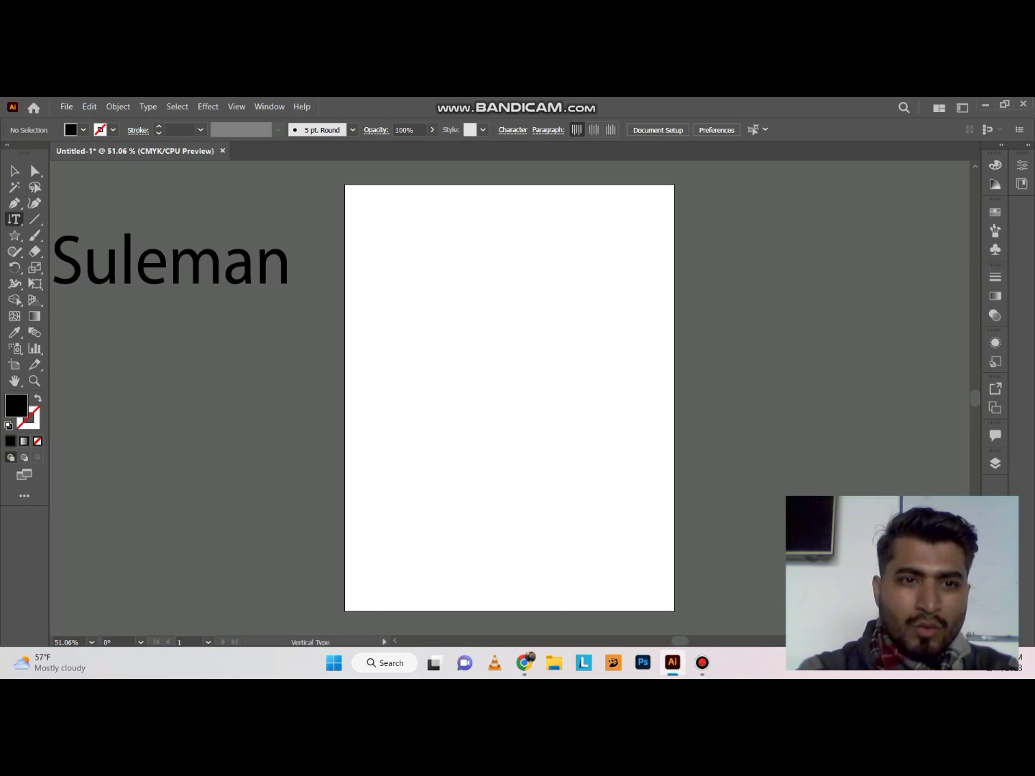
{"action": "left_click", "coordinate": [387, 252]}
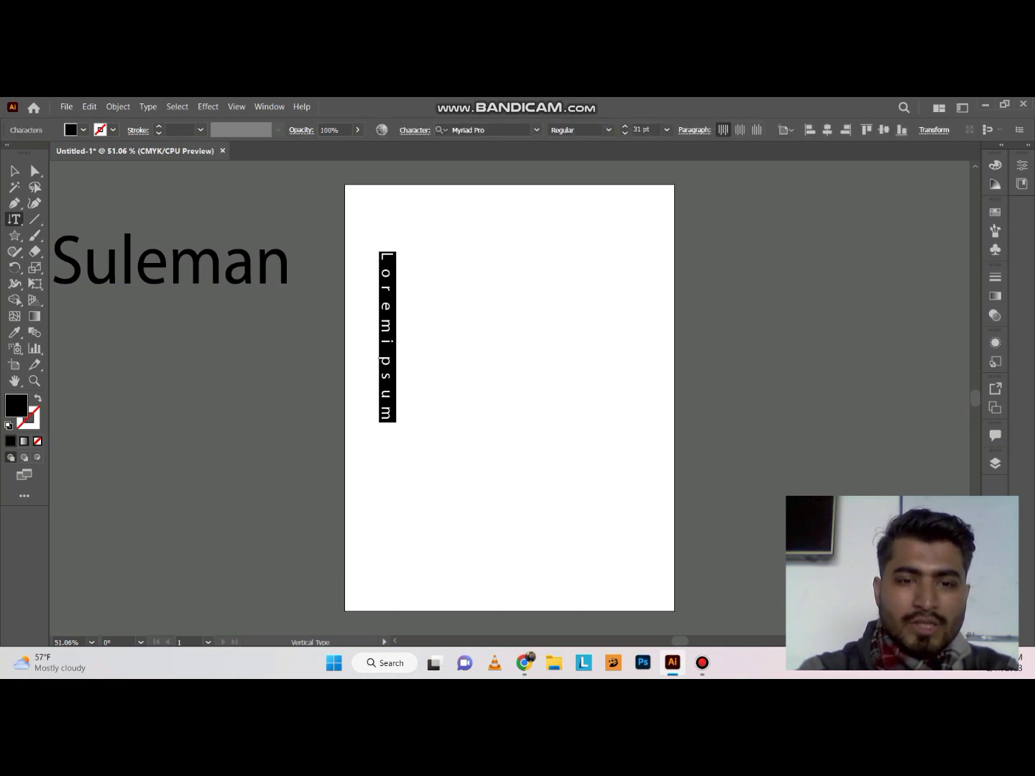
{"action": "type", "text": ";lsdjh;; "}
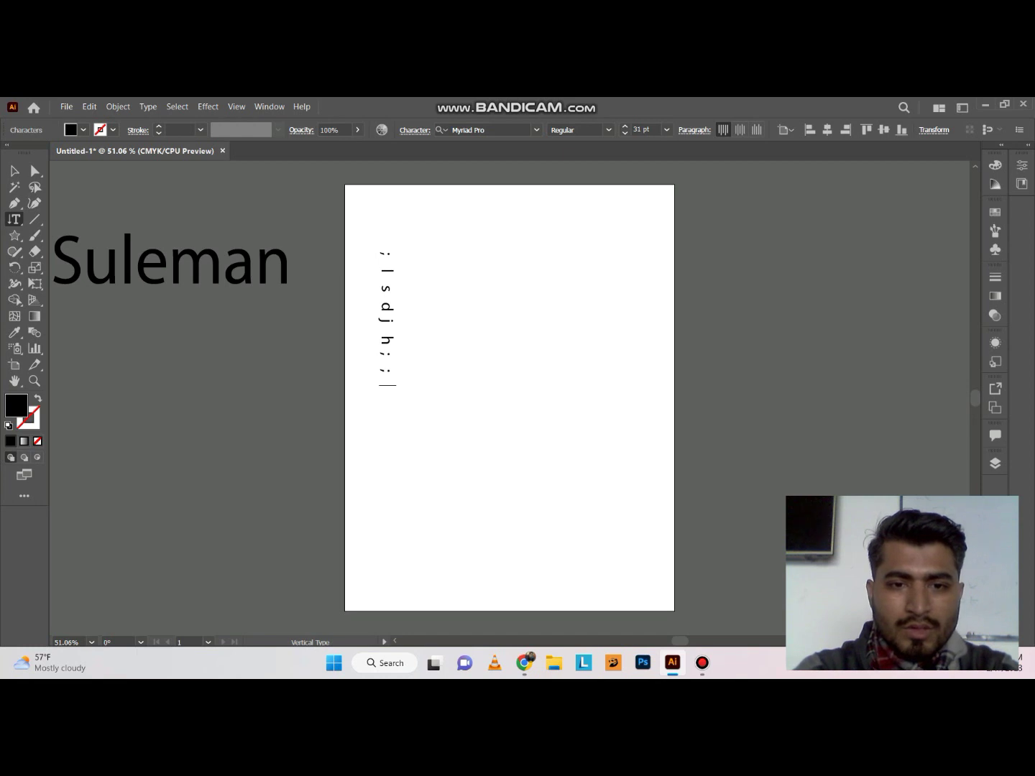
{"action": "type", "text": "kjjbasckkblkc"}
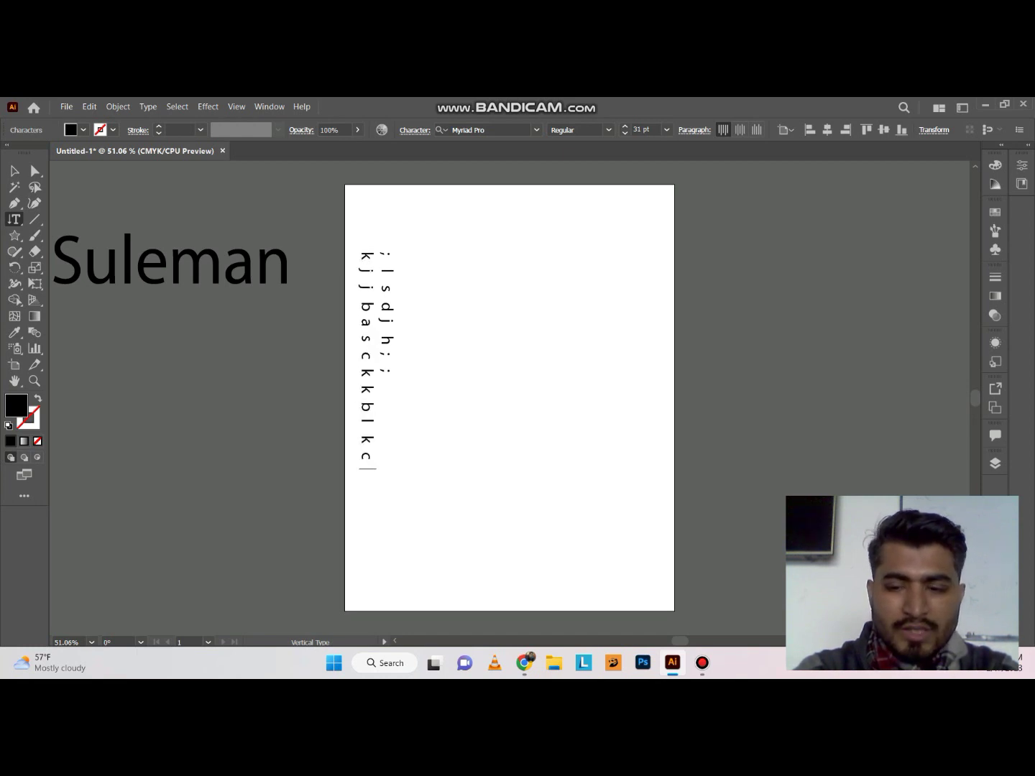
{"action": "key", "text": "Return"}
{"action": "type", "text": "kjbabcklabcc"}
{"action": "key", "text": "Caps_Lock"}
{"action": "type", "text": "ACB"}
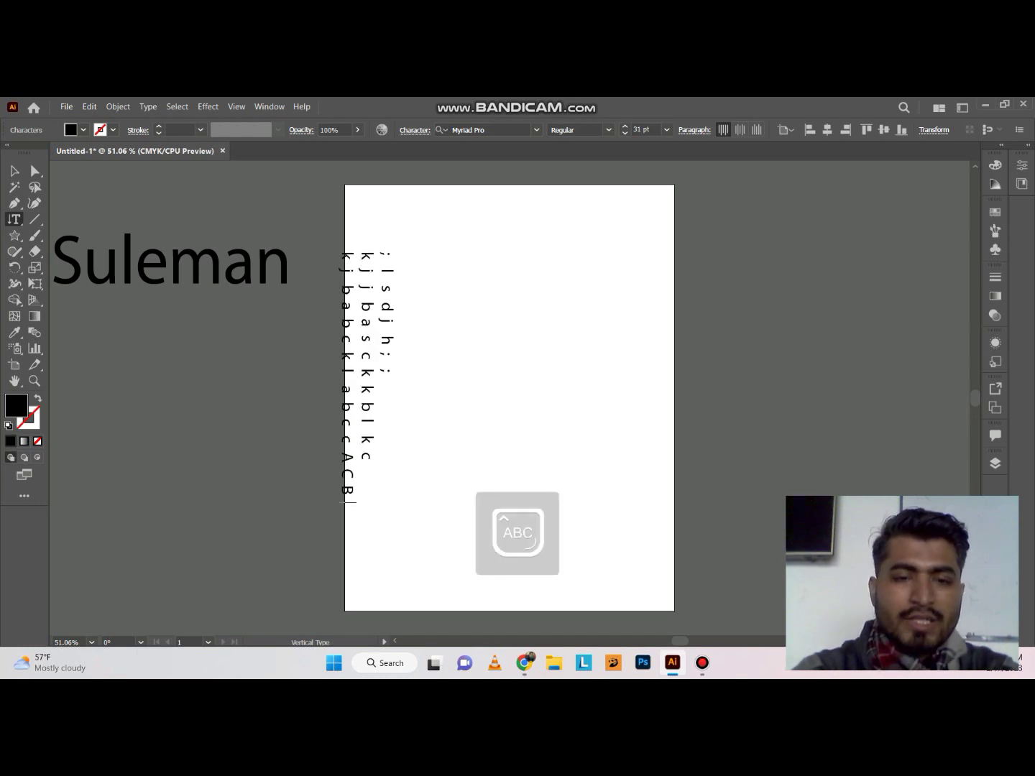
Move the three-column vertical text farther right on the artboard and delete it.
{"action": "left_click", "coordinate": [14, 170]}
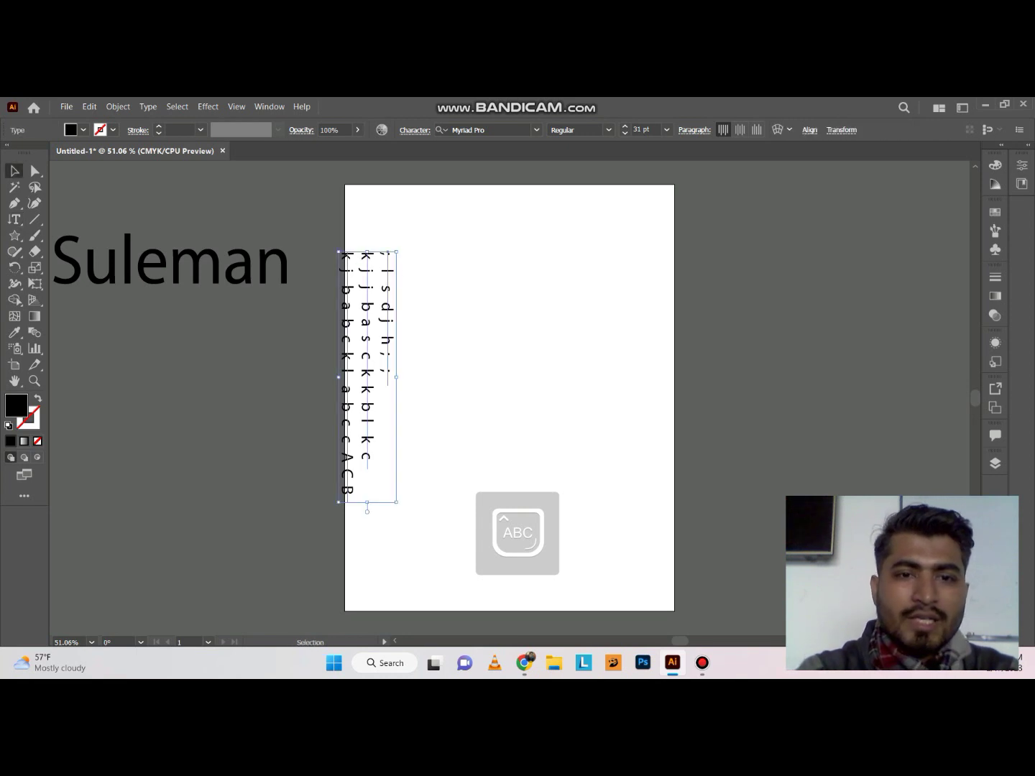
{"action": "left_click_drag", "start_coordinate": [386, 290], "coordinate": [453, 291]}
{"action": "key", "text": "Delete"}
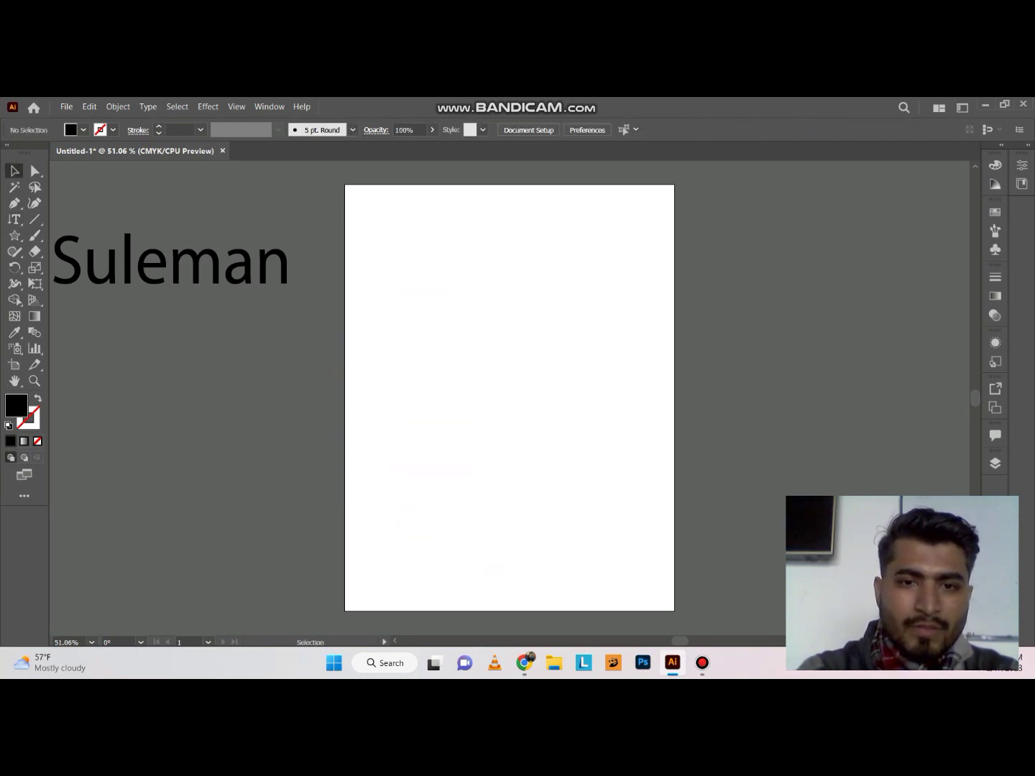
Try pasting the copied paragraph as vertical type near the artboard's upper right, and undo the paste.
{"action": "key", "text": "t"}
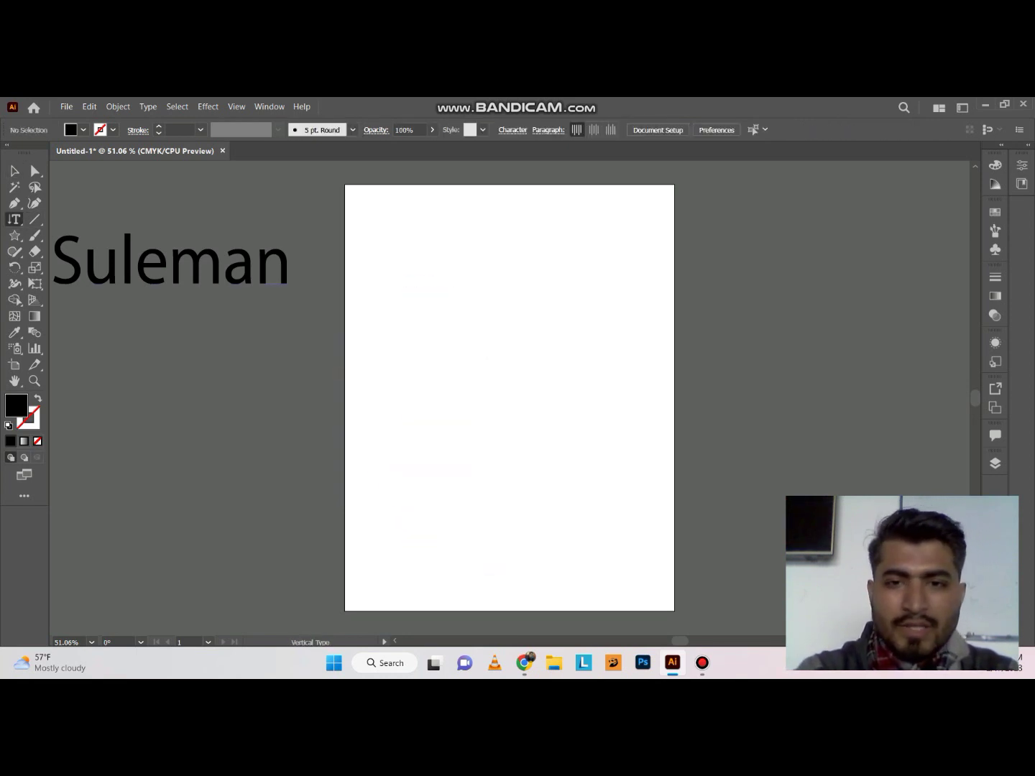
{"action": "left_click", "coordinate": [576, 248]}
{"action": "key", "text": "ctrl+v"}
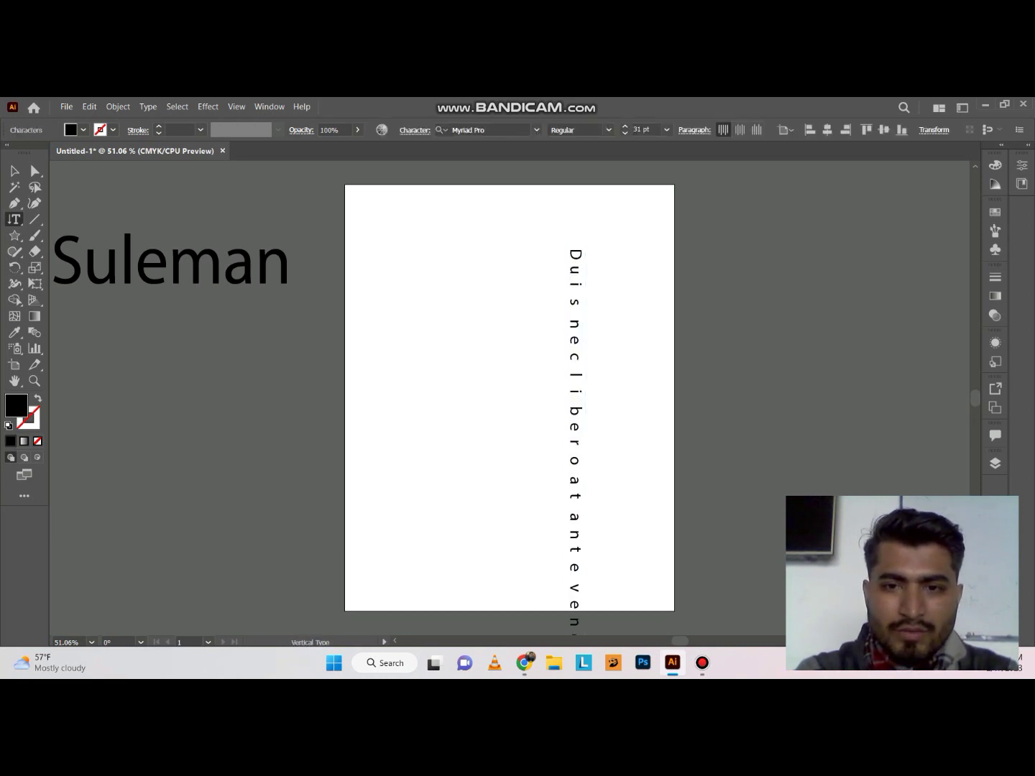
{"action": "key", "text": "ctrl+z"}
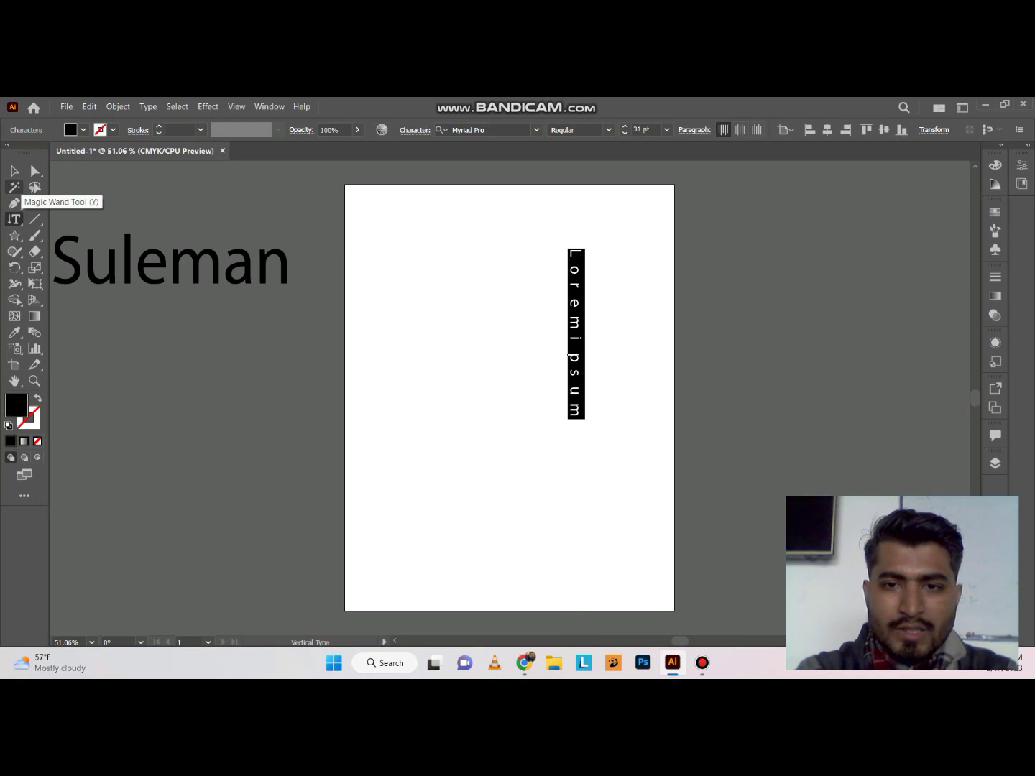
Move the vertical placeholder text to the artboard's left side and delete it.
{"action": "left_click", "coordinate": [14, 171]}
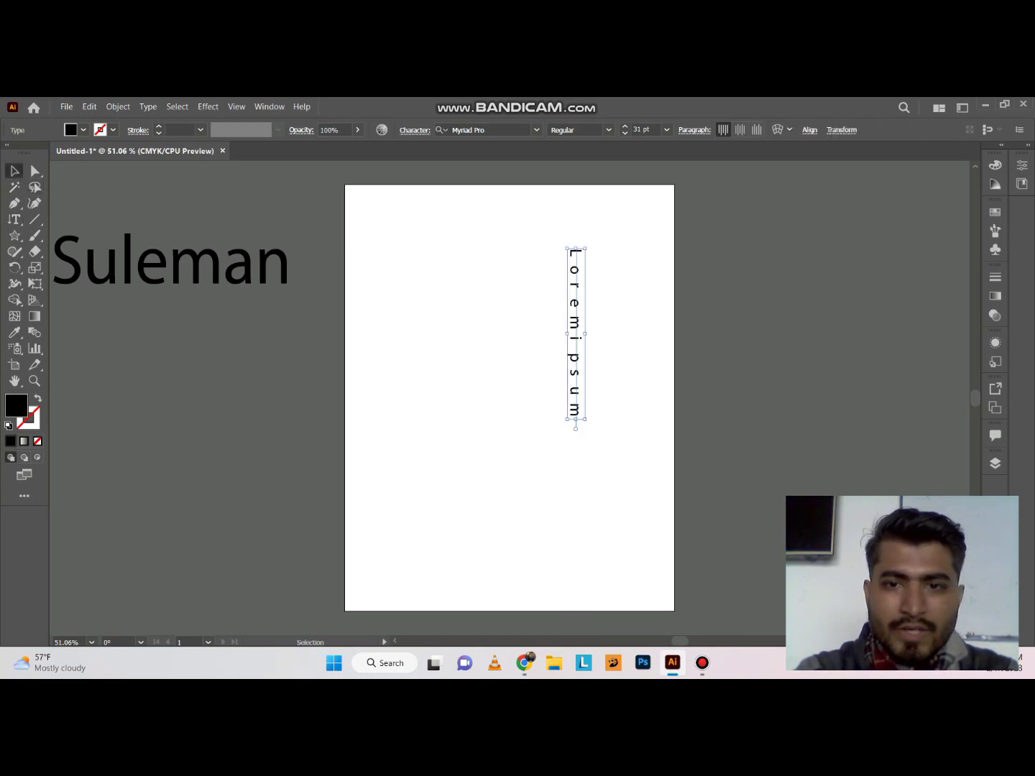
{"action": "left_click_drag", "start_coordinate": [575, 320], "coordinate": [384, 310]}
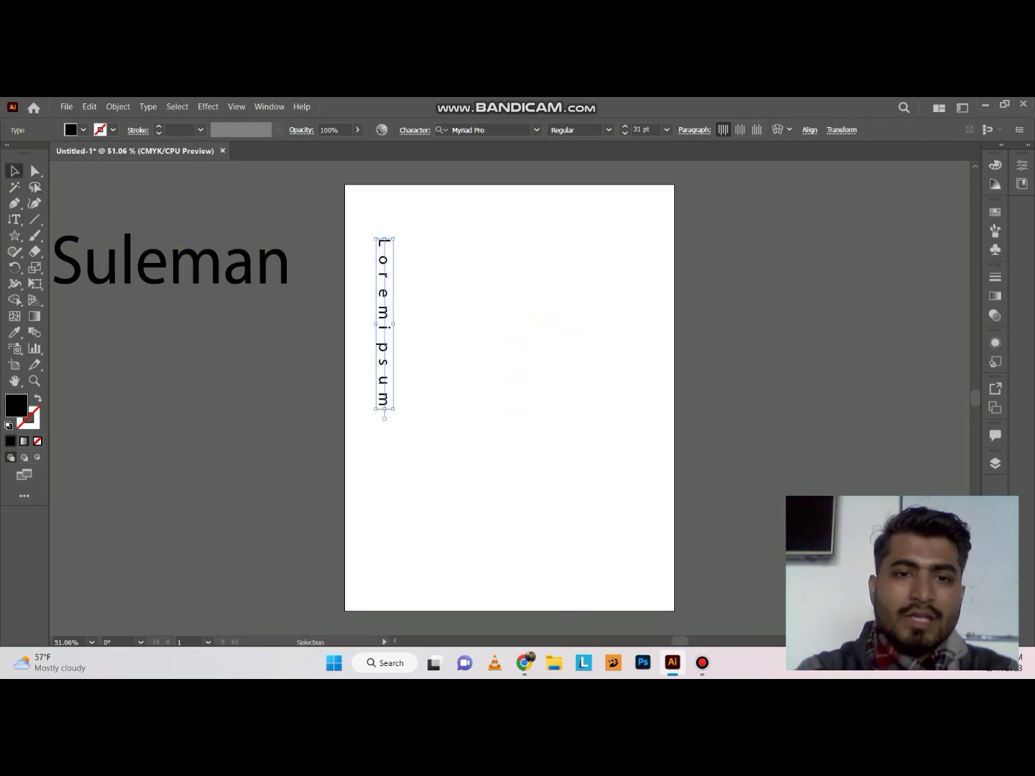
{"action": "key", "text": "Delete"}
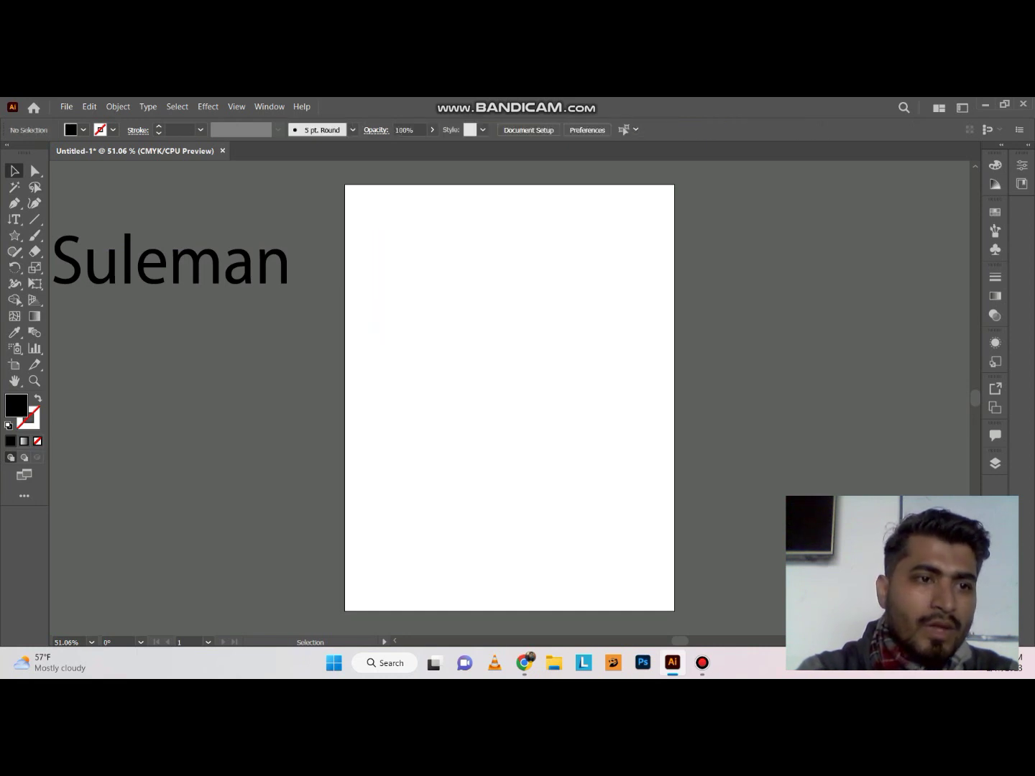
Draw a wide rectangle across the middle of the artboard with no fill and a black 1 pt stroke.
{"action": "left_click", "coordinate": [15, 220]}
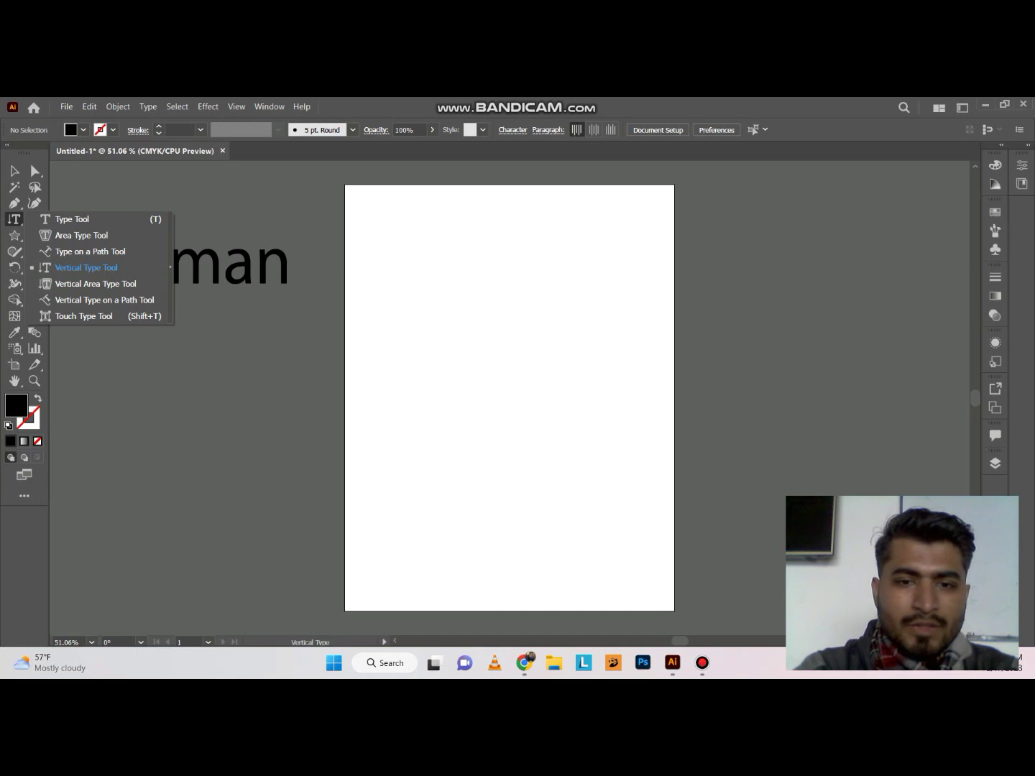
{"action": "left_click", "coordinate": [14, 235]}
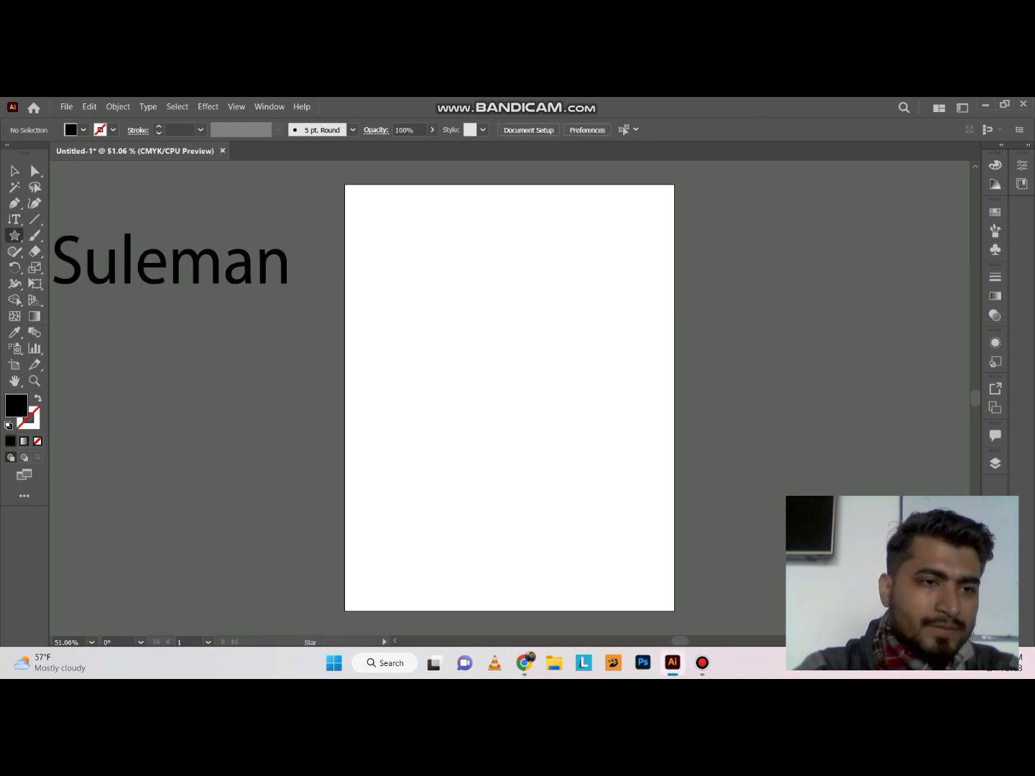
{"action": "left_click", "coordinate": [79, 235]}
{"action": "mouse_move", "coordinate": [382, 283]}
{"action": "left_mouse_down"}
{"action": "mouse_move", "coordinate": [525, 377]}
{"action": "mouse_move", "coordinate": [665, 429]}
{"action": "mouse_move", "coordinate": [669, 447]}
{"action": "left_mouse_up"}
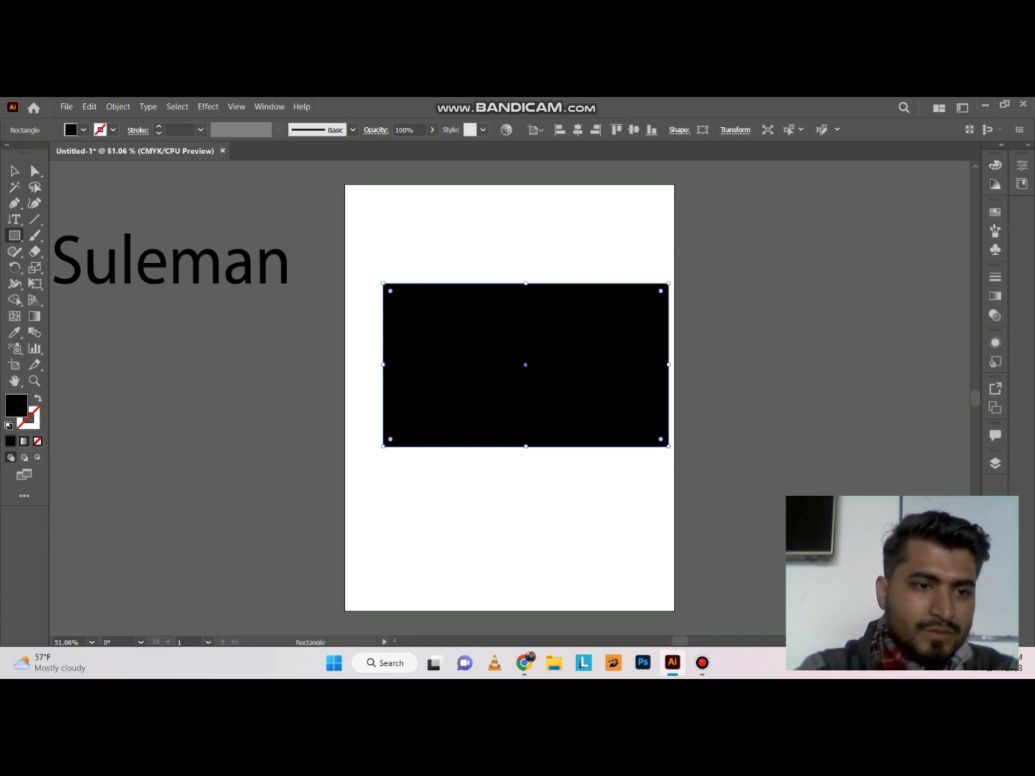
{"action": "key", "text": "shift+x"}
Turn the rectangle into a vertical area type frame filled with the Lorem ipsum placeholder text.
{"action": "left_click", "coordinate": [15, 219]}
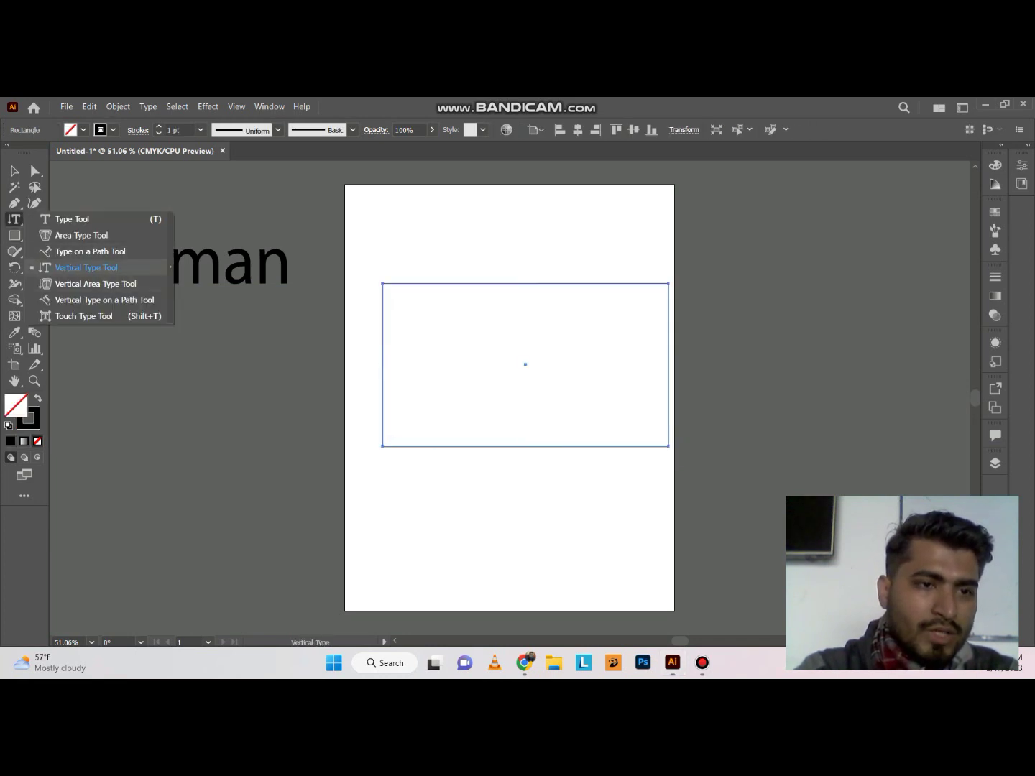
{"action": "left_click", "coordinate": [96, 284]}
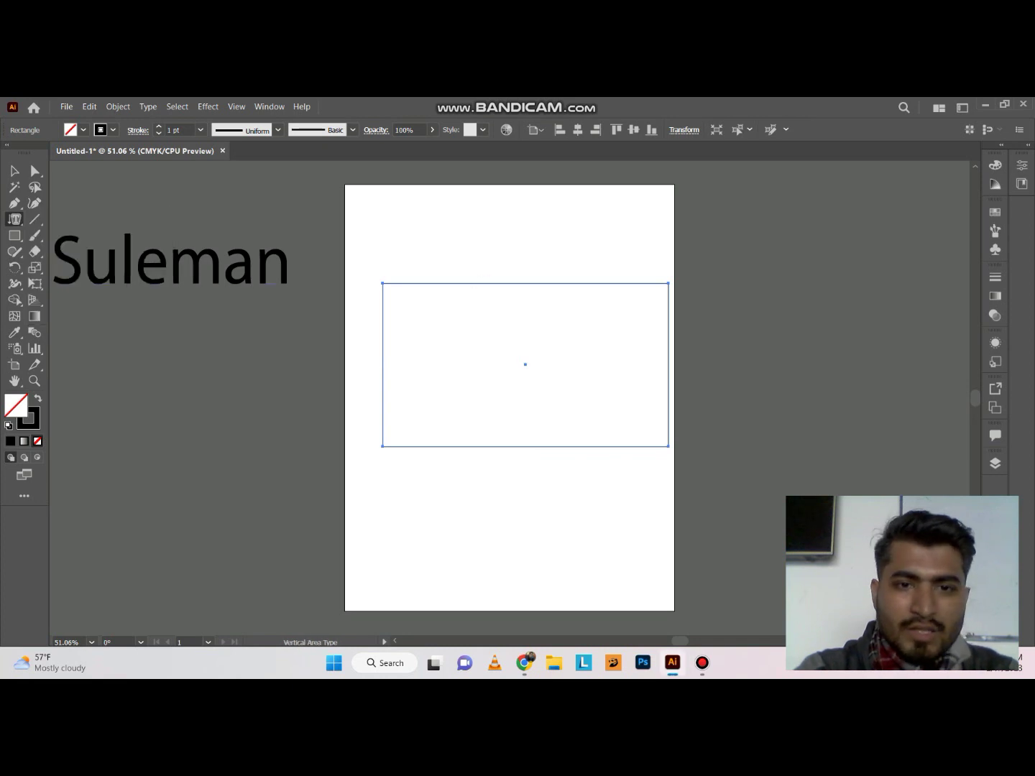
{"action": "left_click", "coordinate": [383, 284]}
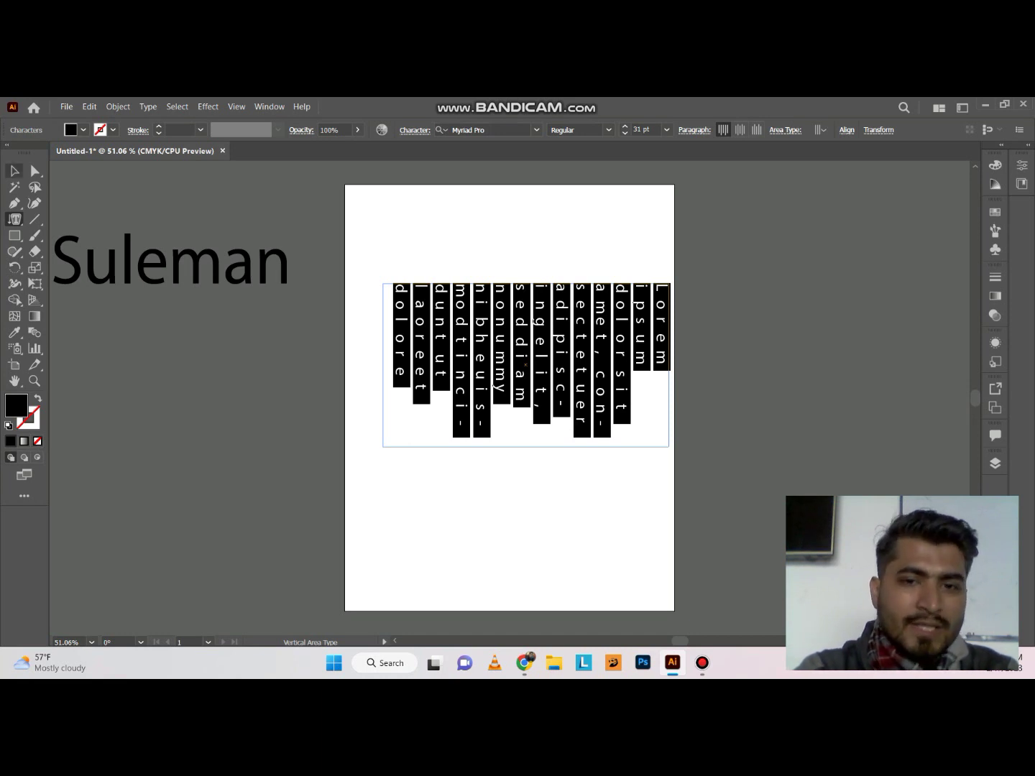
Move the vertical area text down and left so it overhangs the artboard's left edge.
{"action": "left_click", "coordinate": [14, 171]}
{"action": "left_click_drag", "start_coordinate": [620, 371], "coordinate": [590, 459]}
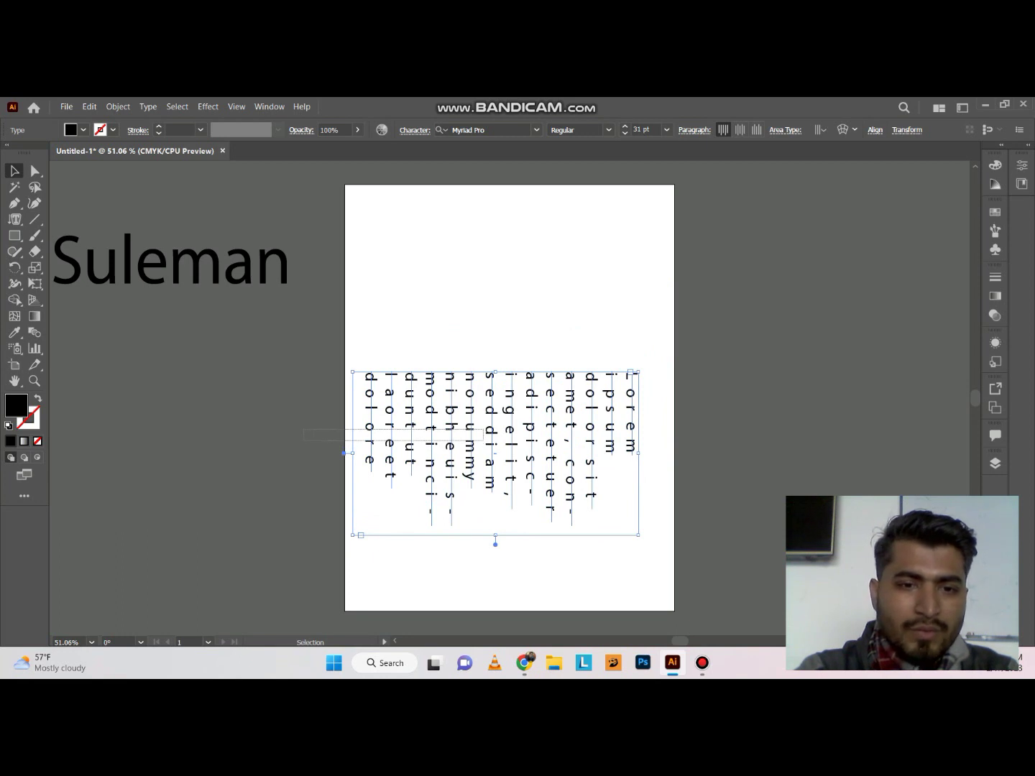
{"action": "left_click_drag", "start_coordinate": [501, 420], "coordinate": [312, 446]}
Try to create vertical area type at the upper right corner of the existing text frame.
{"action": "left_click", "coordinate": [15, 220]}
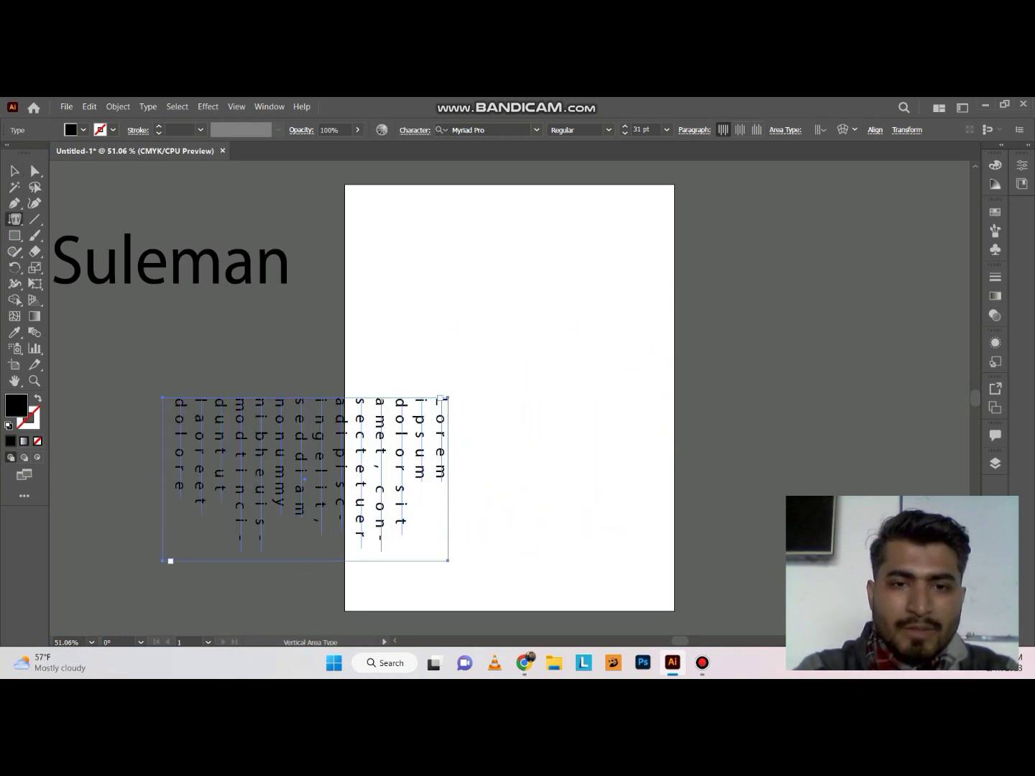
{"action": "left_click", "coordinate": [440, 398]}
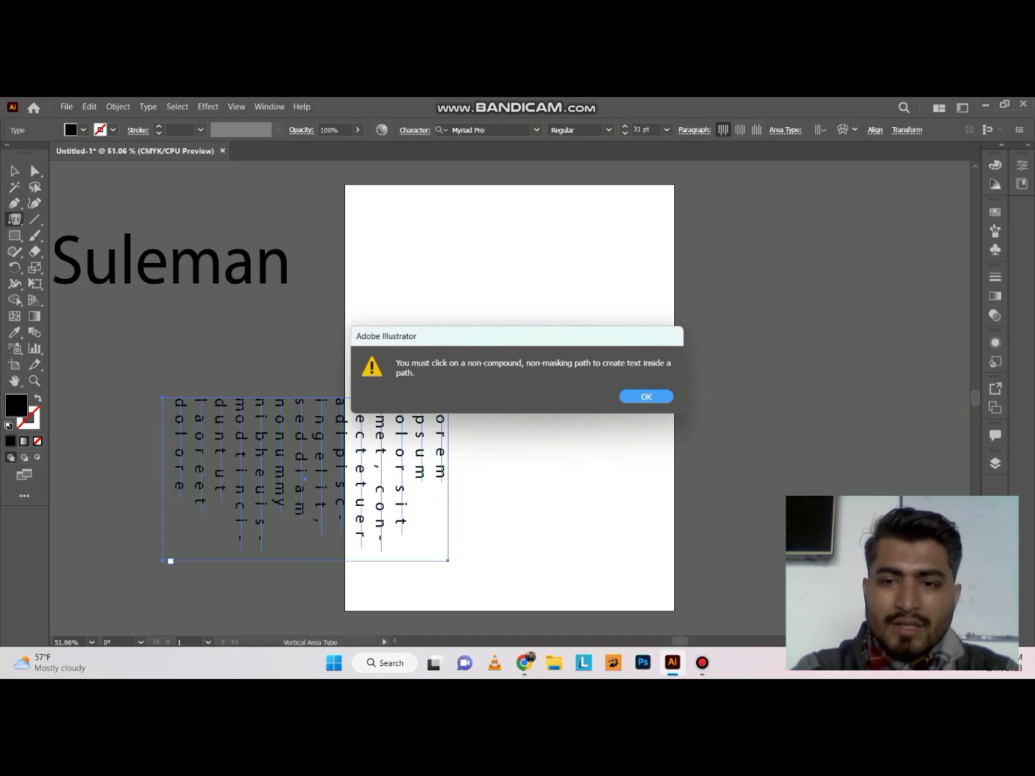
{"action": "key", "text": "Return"}
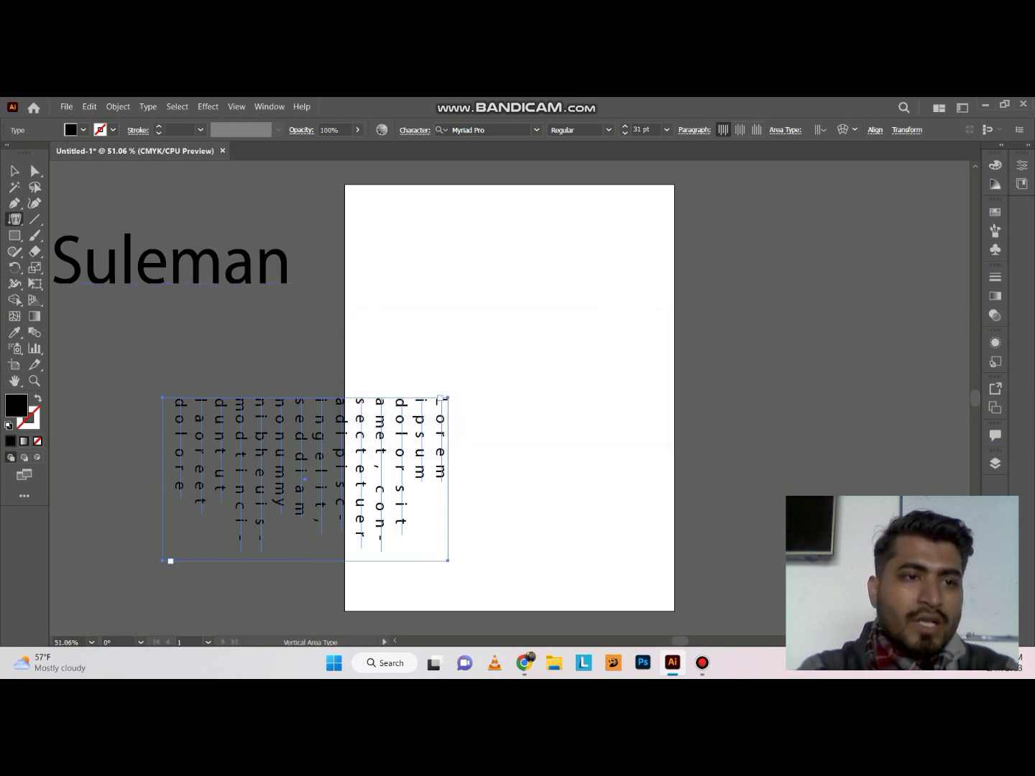
Try vertical point type near the artboard's upper left with columns reading "LSKCNXC", "LjcnC" and "CLJcjn", and undo it.
{"action": "left_click_drag", "start_coordinate": [14, 220], "coordinate": [87, 266]}
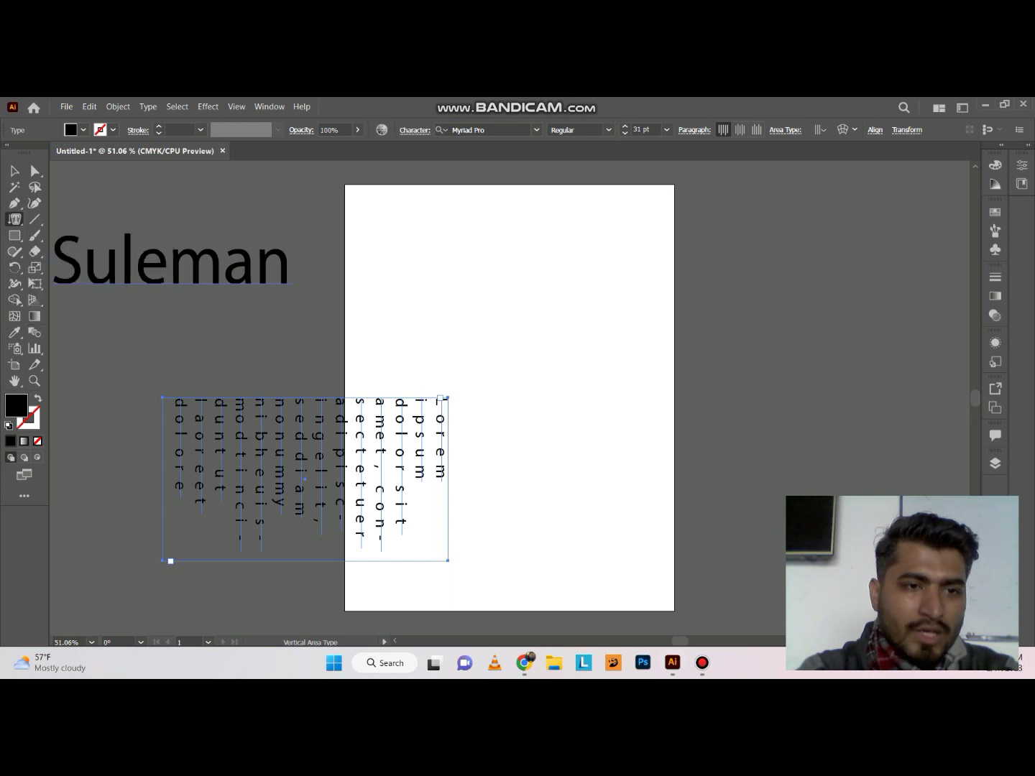
{"action": "left_click", "coordinate": [403, 264]}
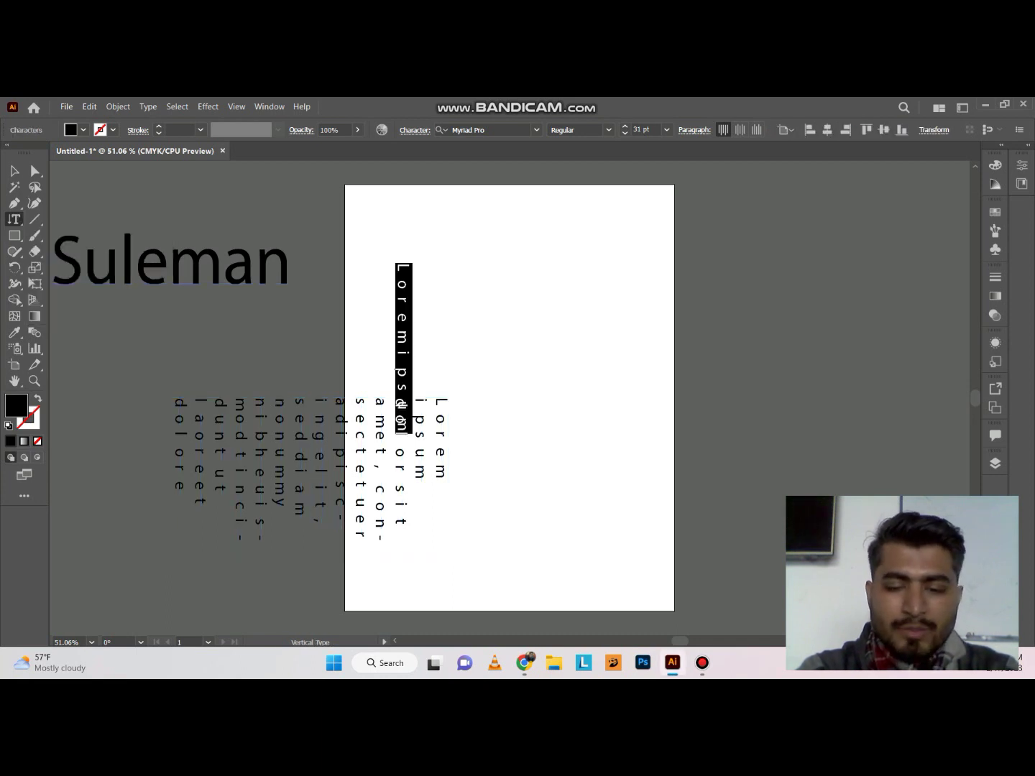
{"action": "type", "text": "LSKCNXC"}
{"action": "key", "text": "Return"}
{"action": "type", "text": "L"}
{"action": "key", "text": "Caps_Lock"}
{"action": "type", "text": "jcn"}
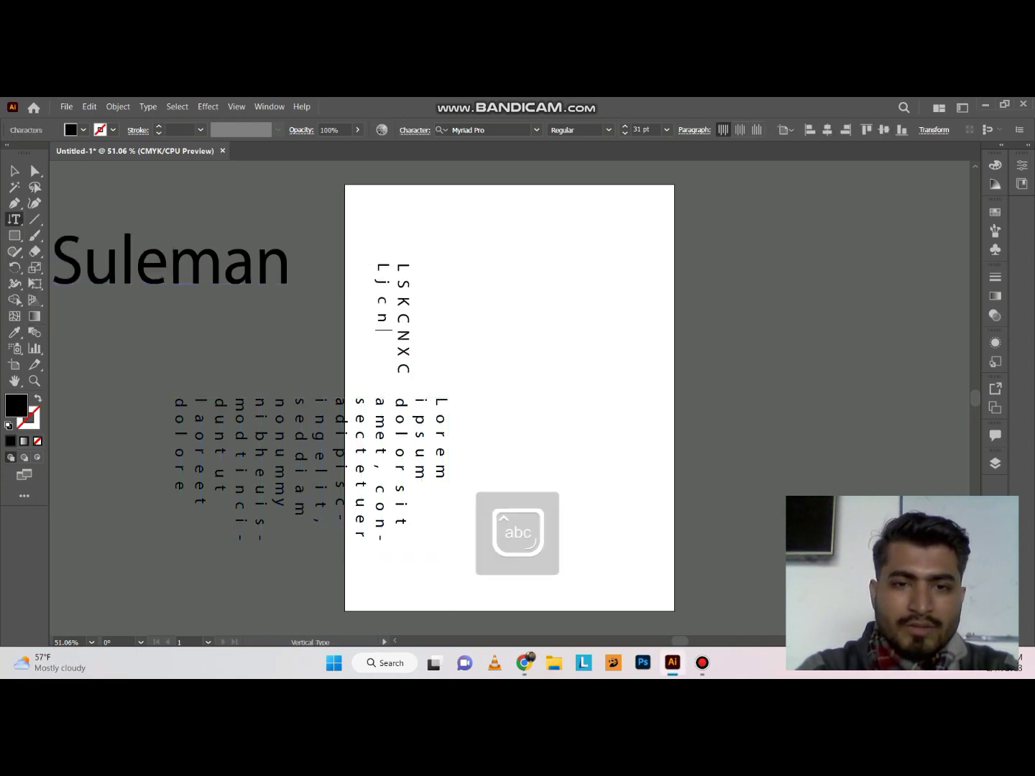
{"action": "key", "text": "Caps_Lock"}
{"action": "type", "text": "C"}
{"action": "key", "text": "Return"}
{"action": "key", "text": "Return"}
{"action": "type", "text": "CL"}
{"action": "key", "text": "Caps_Lock"}
{"action": "type", "text": "jcjn"}
{"action": "key", "text": "Caps_Lock"}
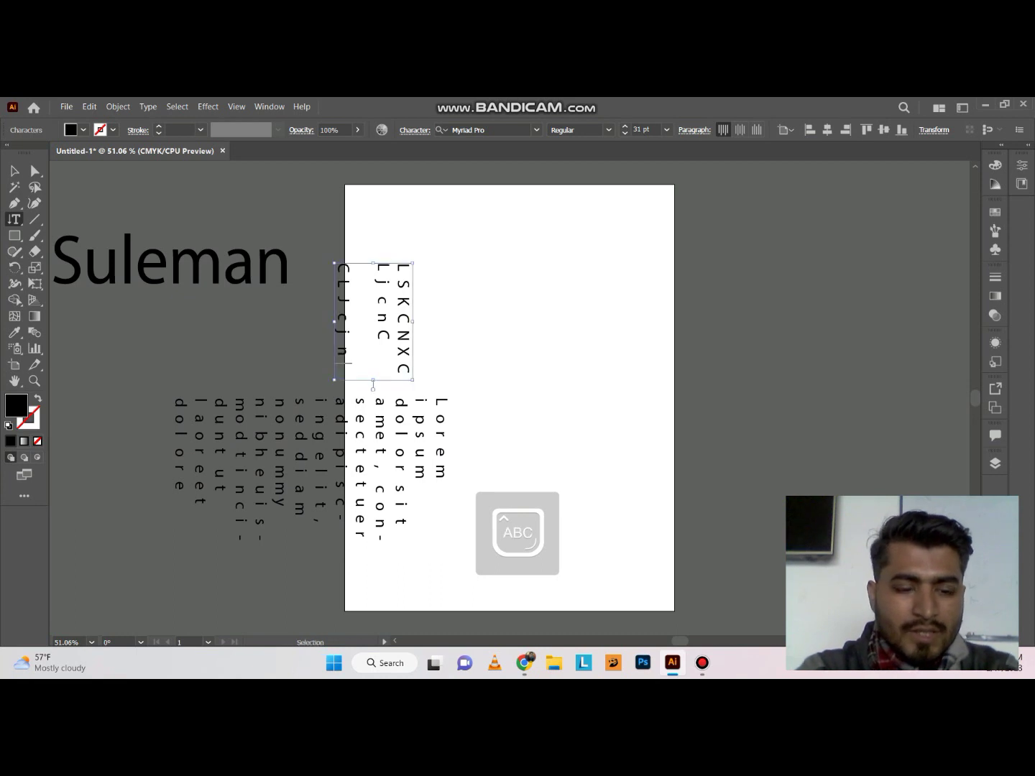
{"action": "key", "text": "ctrl+z"}
{"action": "key", "text": "ctrl+z"}
Move the vertical area text back onto the artboard's right side and delete it.
{"action": "left_click", "coordinate": [15, 171]}
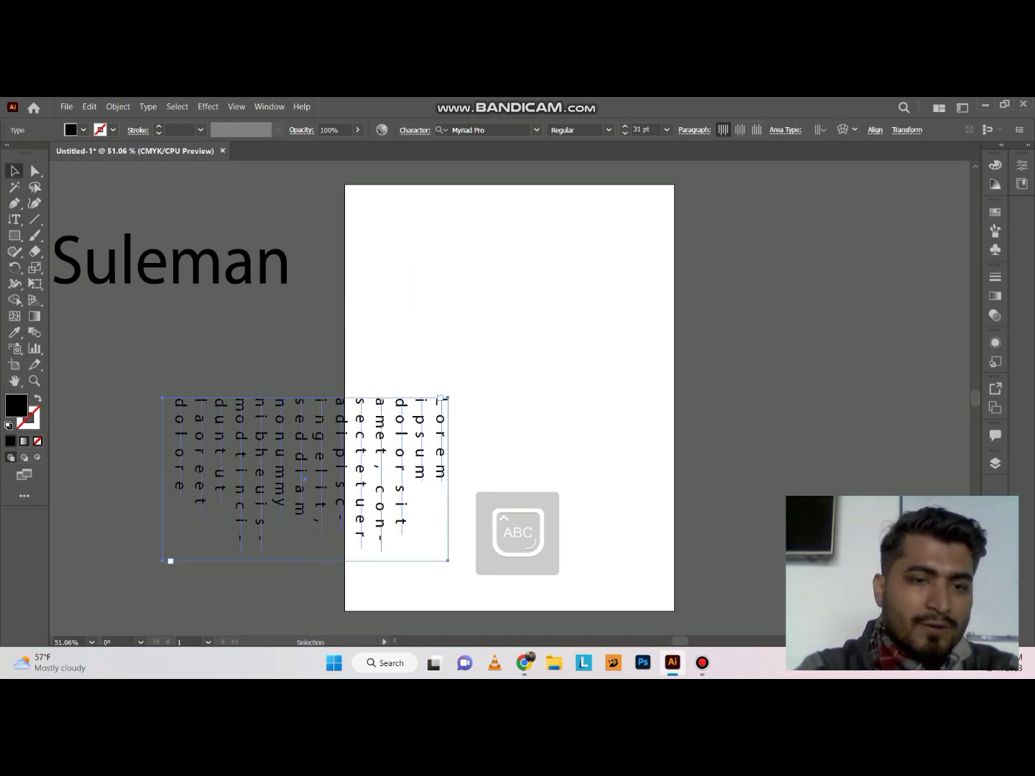
{"action": "left_click_drag", "start_coordinate": [293, 425], "coordinate": [520, 348]}
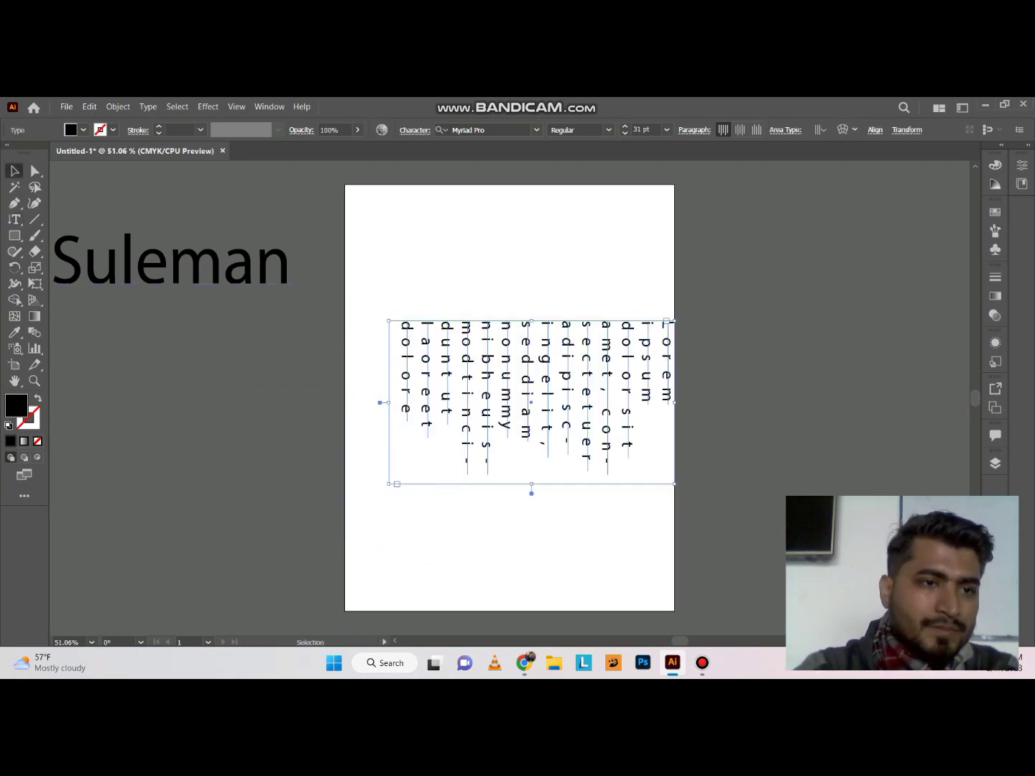
{"action": "left_click", "coordinate": [15, 219]}
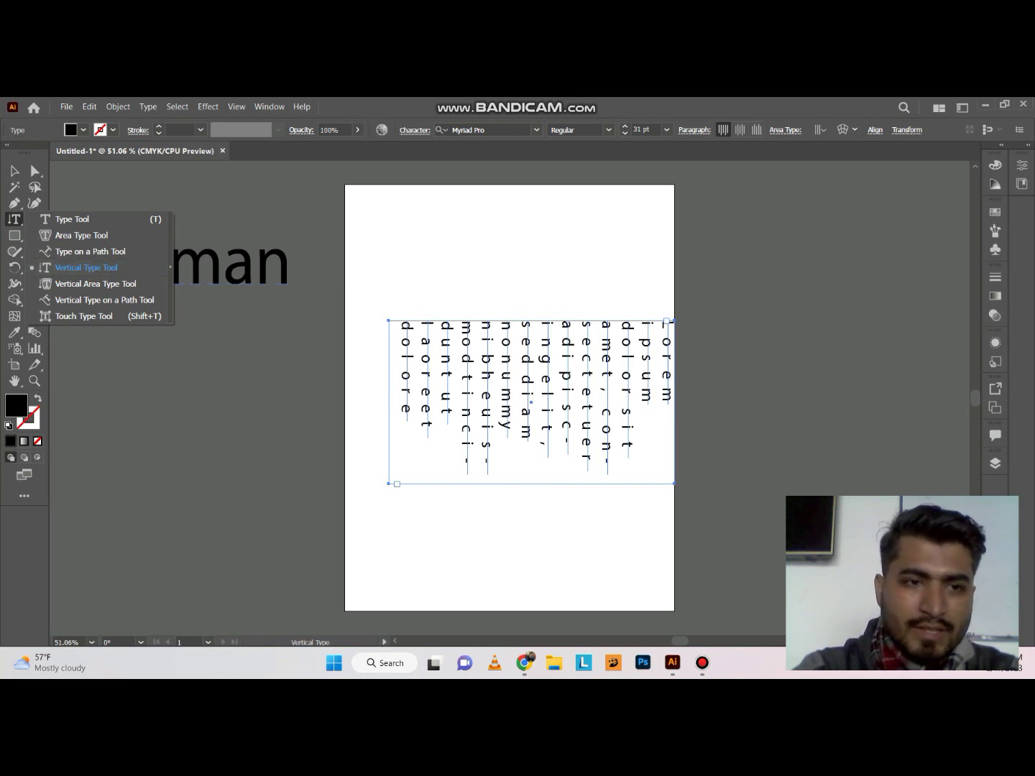
{"action": "key", "text": "v"}
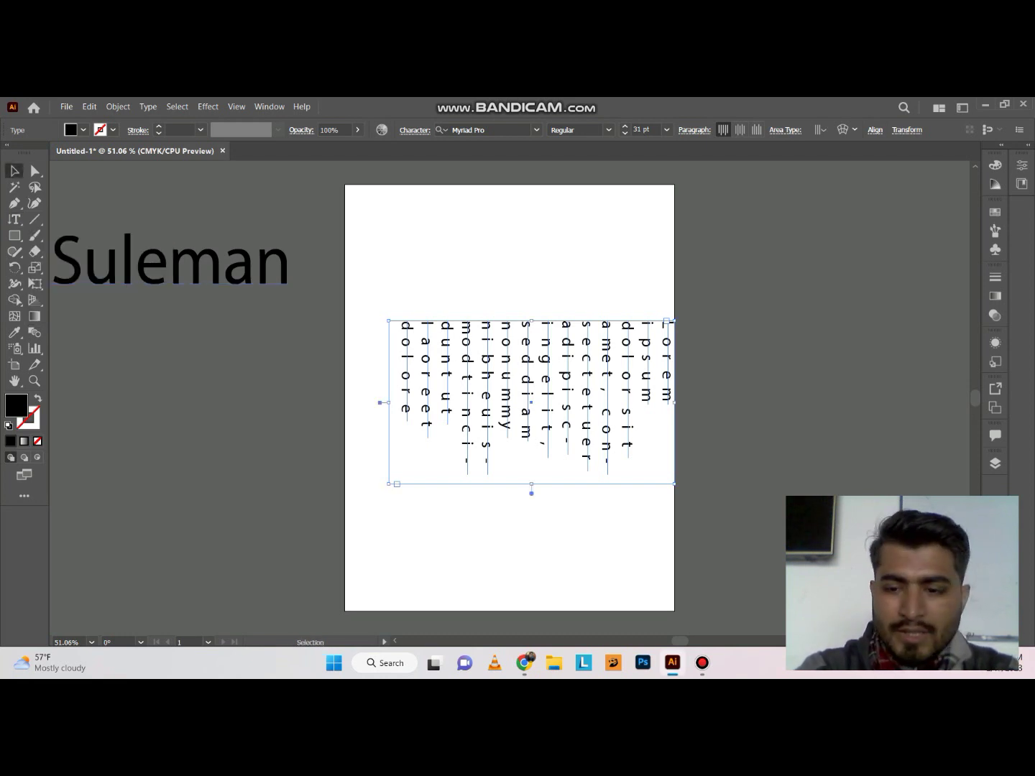
{"action": "key", "text": "Delete"}
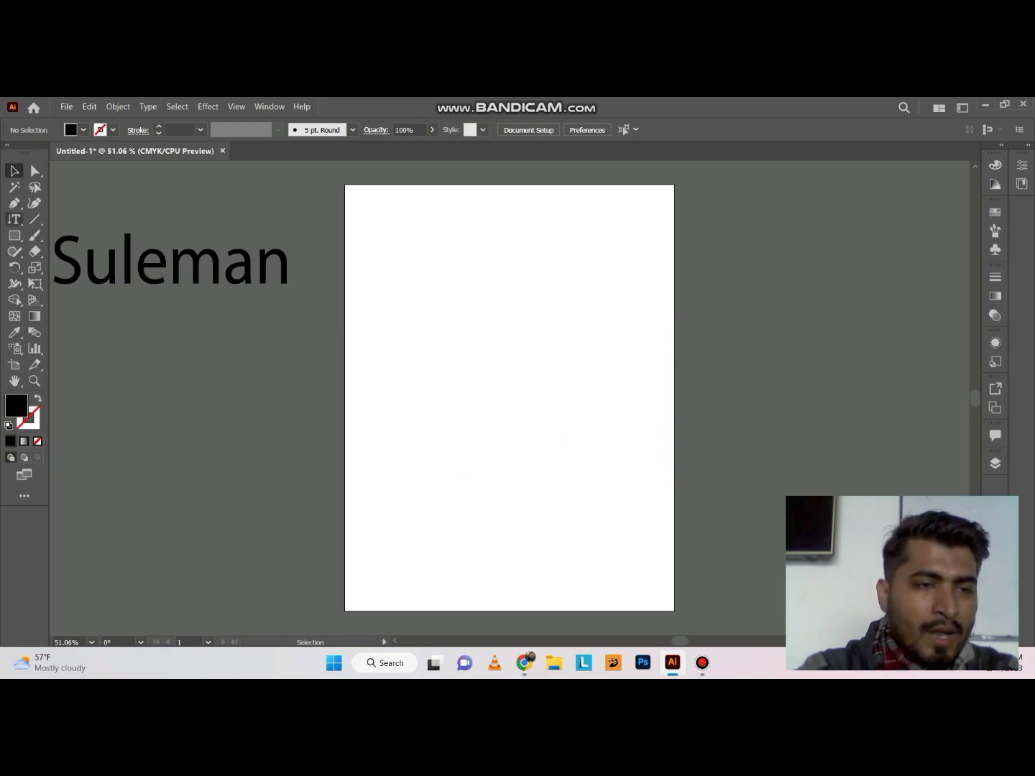
Try to place vertical type on a path in the empty area of the artboard.
{"action": "left_click", "coordinate": [14, 219]}
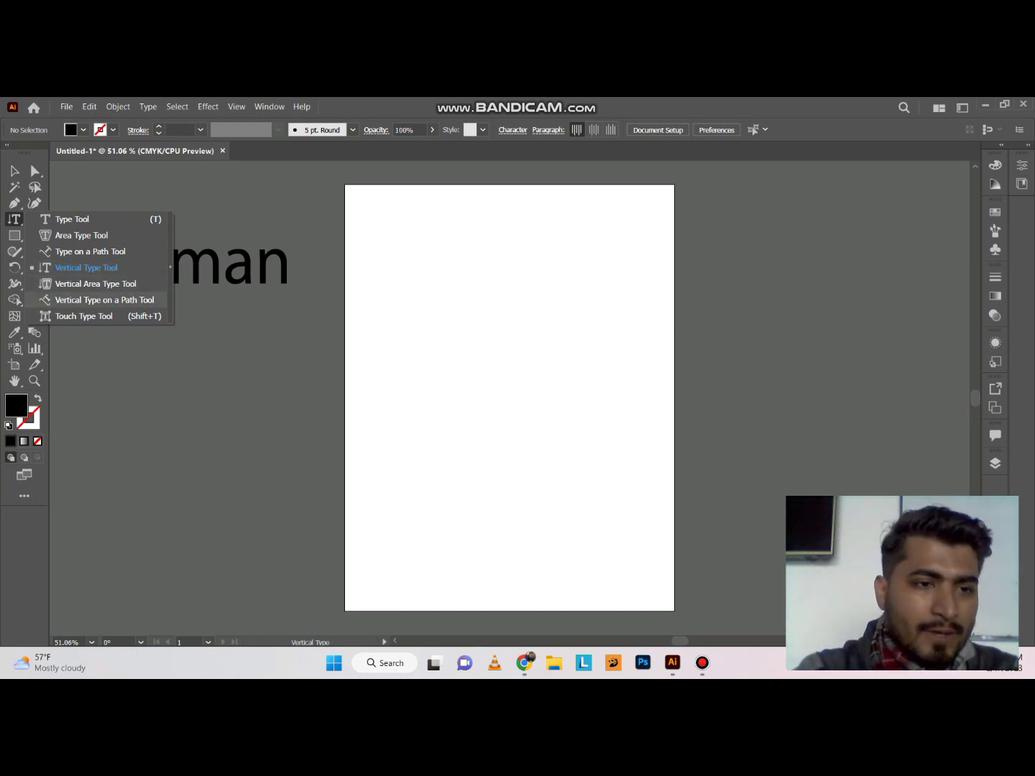
{"action": "left_click", "coordinate": [58, 300]}
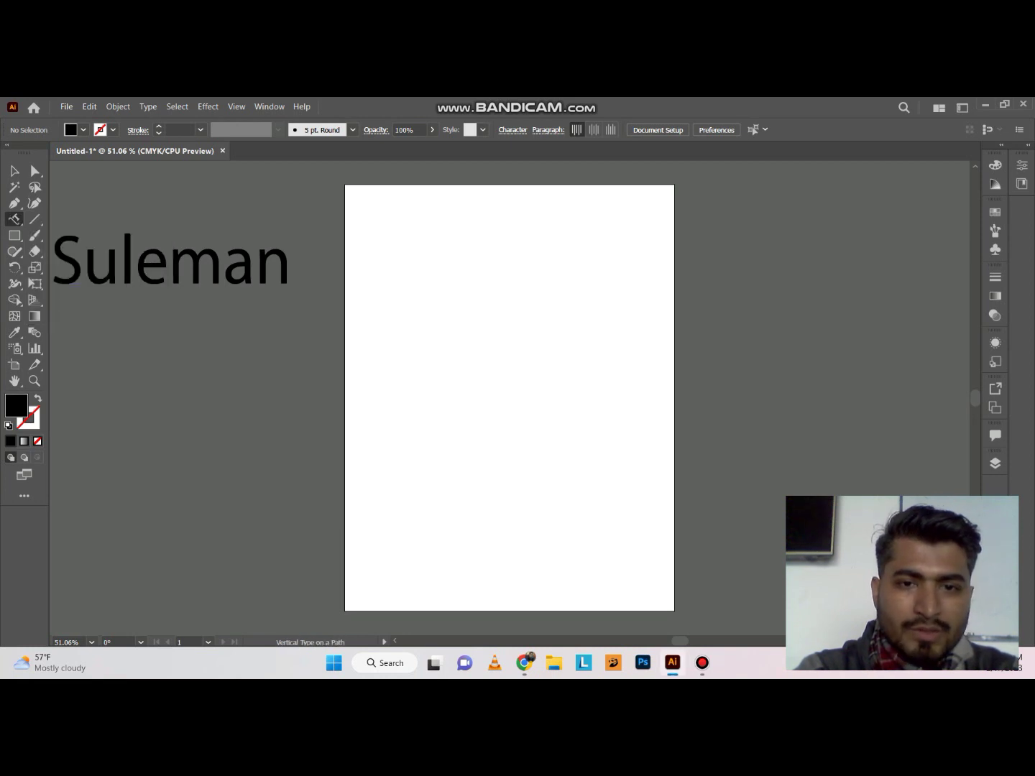
{"action": "left_click", "coordinate": [449, 302]}
{"action": "key", "text": "Return"}
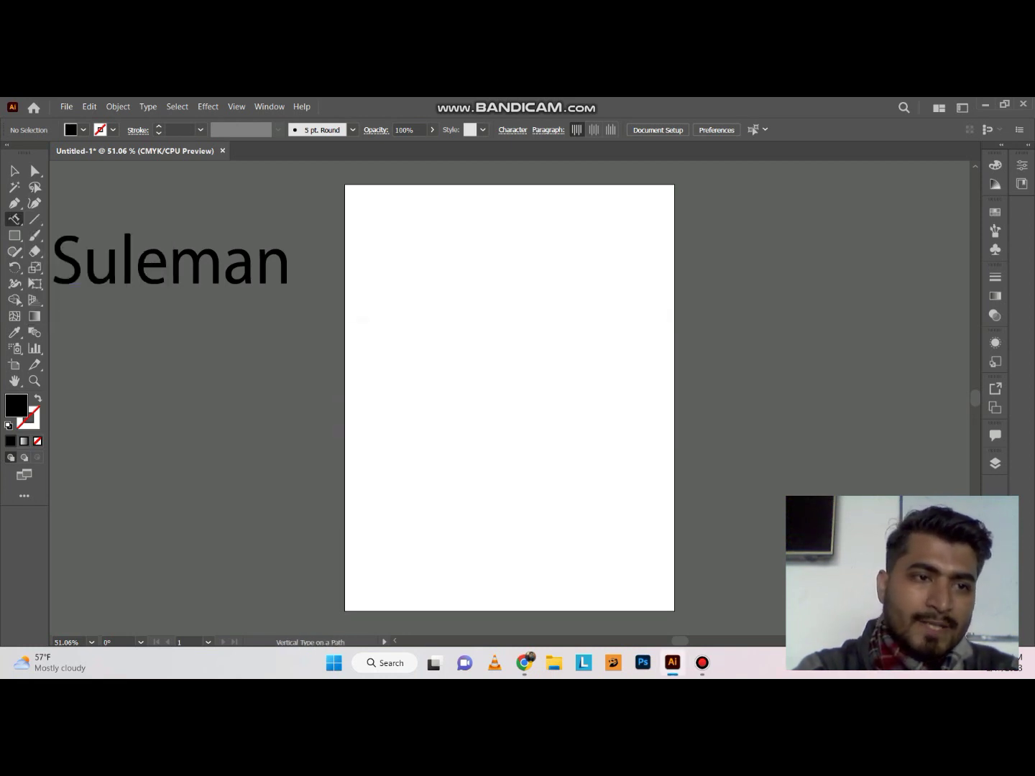
Draw a long vertical line in the left part of the artboard and give it a black 1 pt stroke.
{"action": "key", "text": "backslash"}
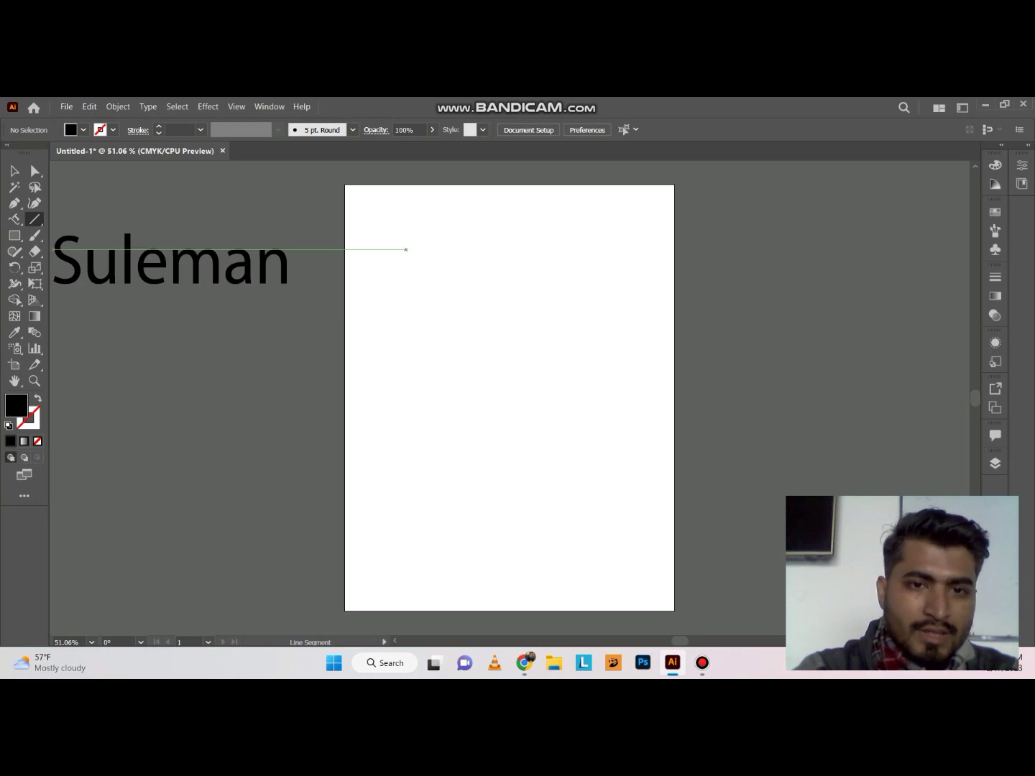
{"action": "mouse_move", "coordinate": [406, 249]}
{"action": "left_mouse_down"}
{"action": "mouse_move", "coordinate": [429, 449]}
{"action": "mouse_move", "coordinate": [424, 522]}
{"action": "left_mouse_up"}
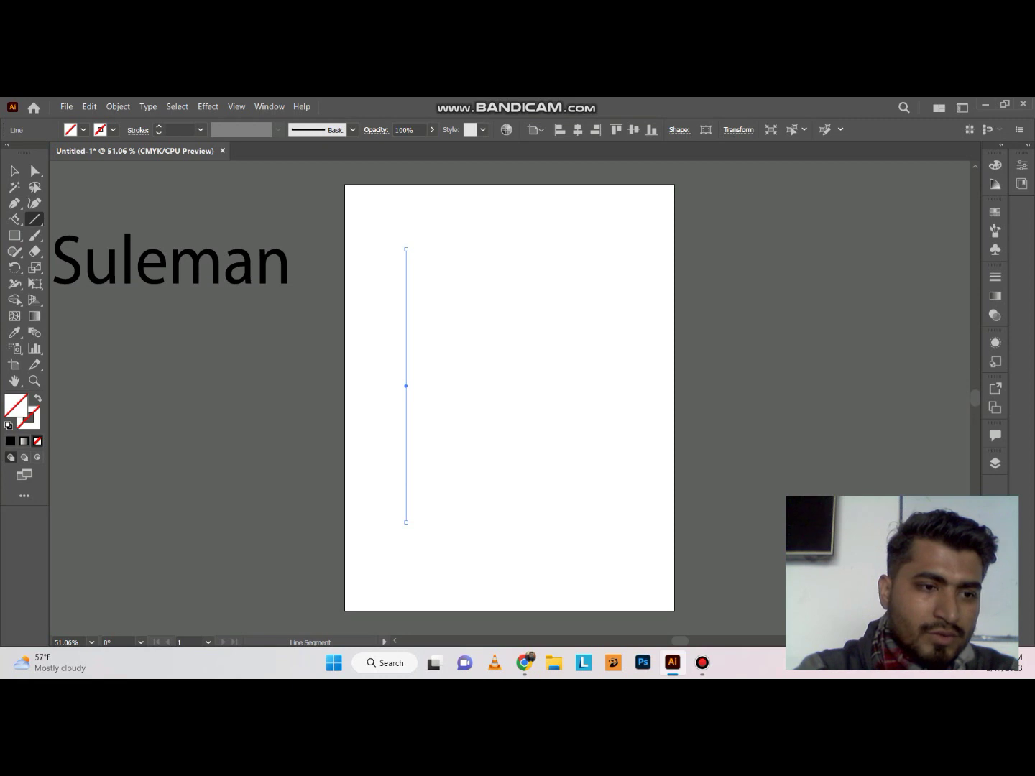
{"action": "left_click", "coordinate": [10, 442]}
{"action": "left_click", "coordinate": [37, 399]}
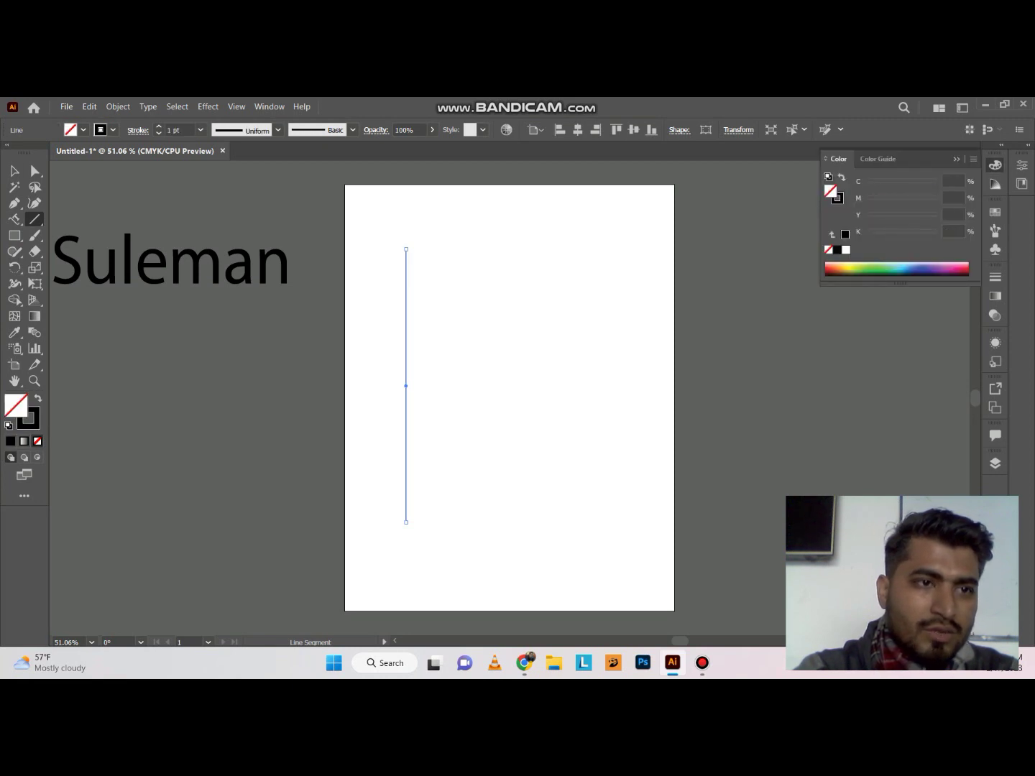
{"action": "key", "text": "v"}
{"action": "left_click", "coordinate": [166, 360]}
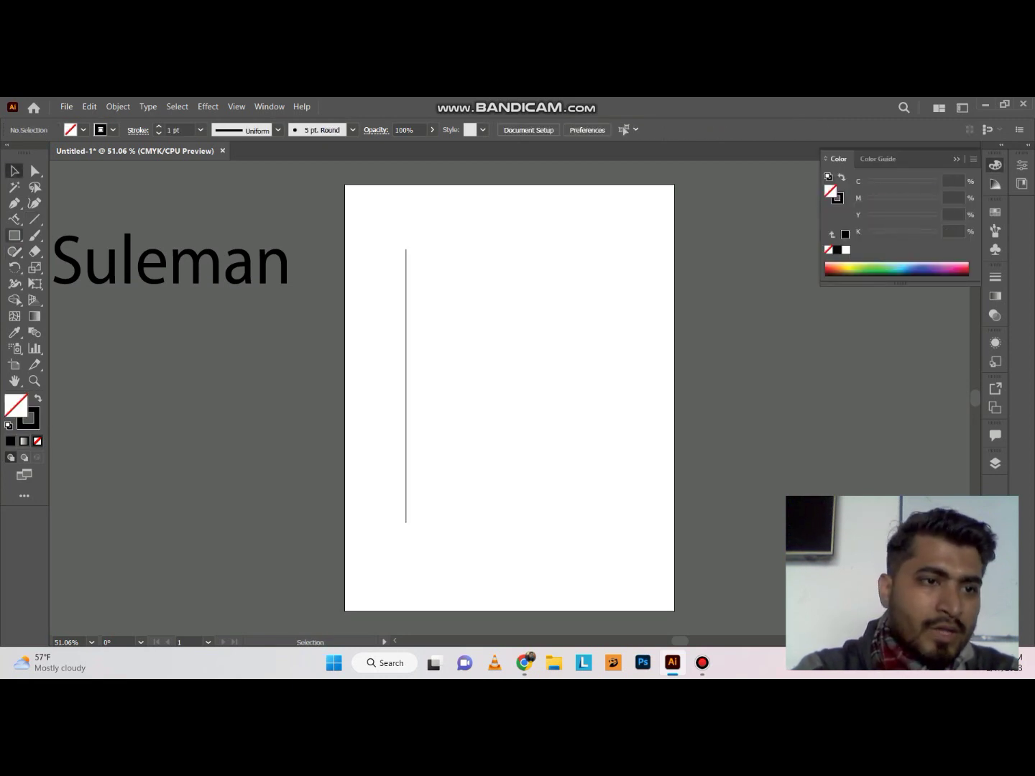
Create vertical type on a path with placeholder text starting at the upper end of the vertical line.
{"action": "left_click", "coordinate": [14, 219]}
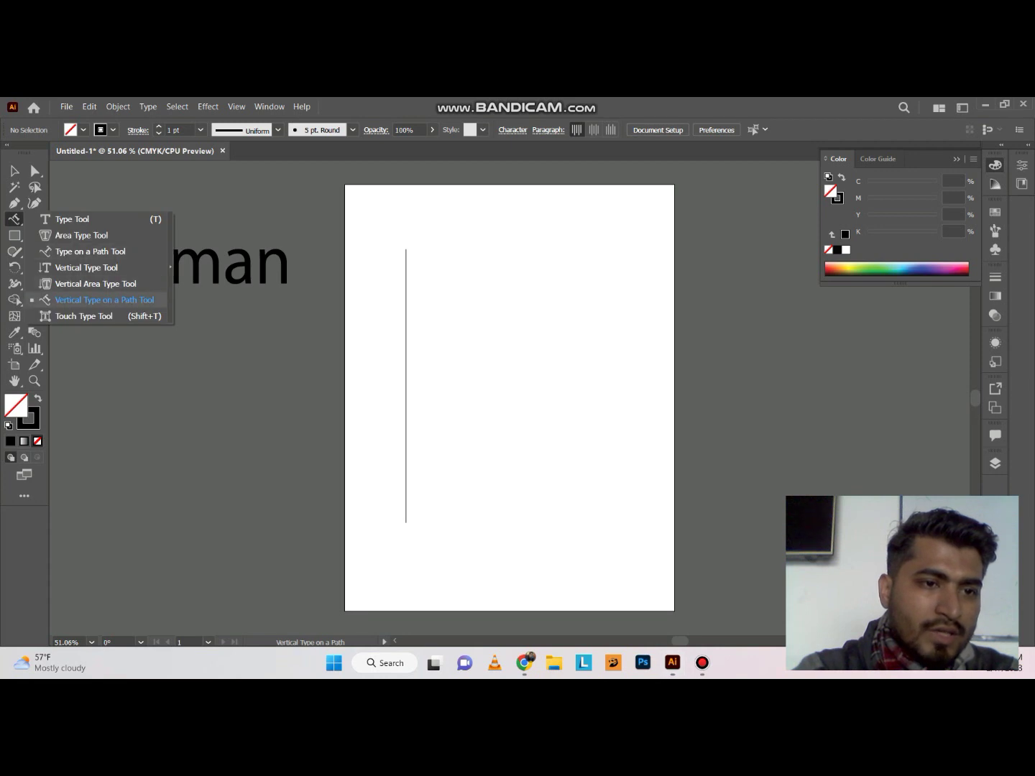
{"action": "left_click", "coordinate": [104, 300]}
{"action": "left_click", "coordinate": [406, 252]}
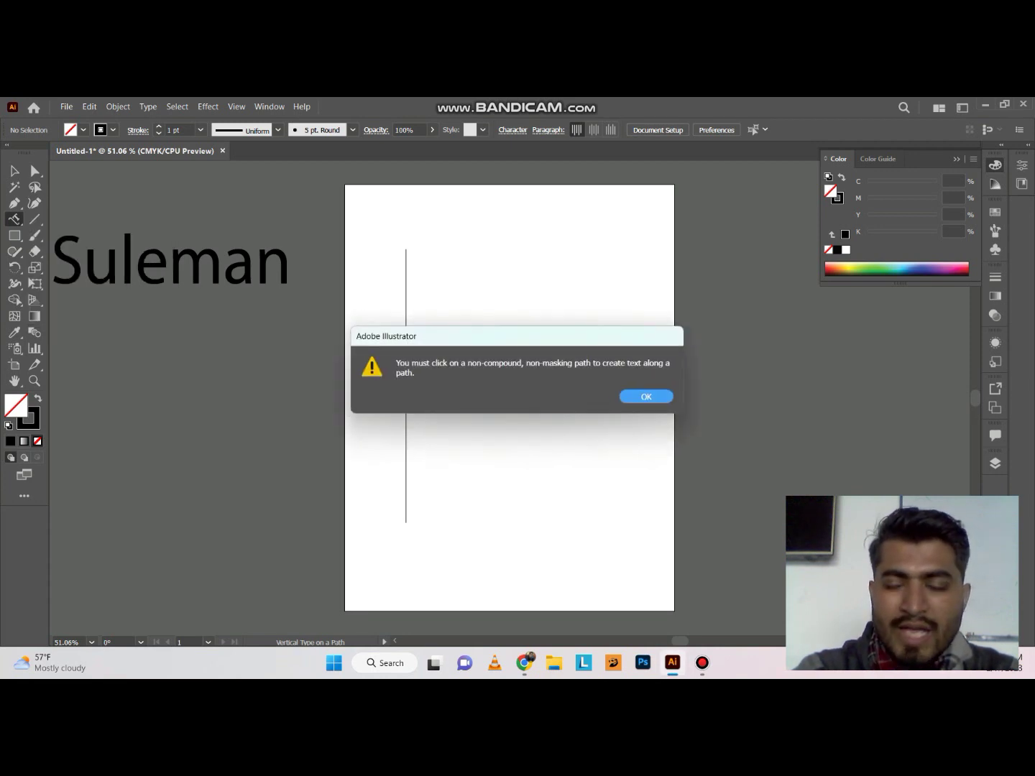
{"action": "key", "text": "Return"}
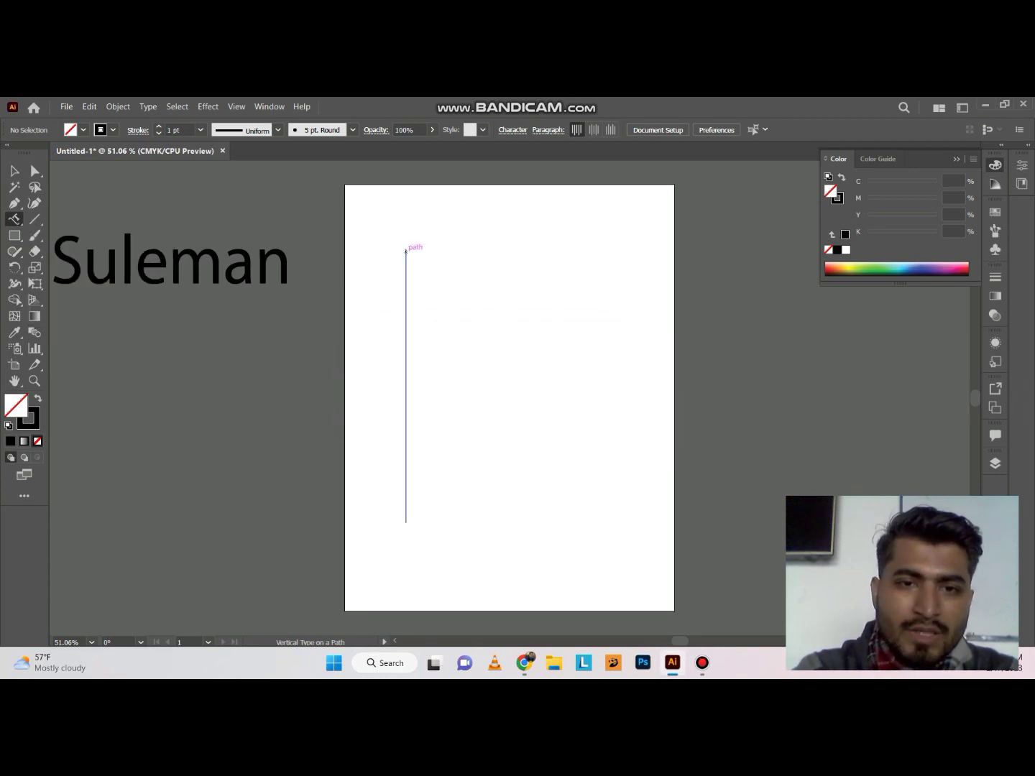
{"action": "left_click", "coordinate": [406, 249]}
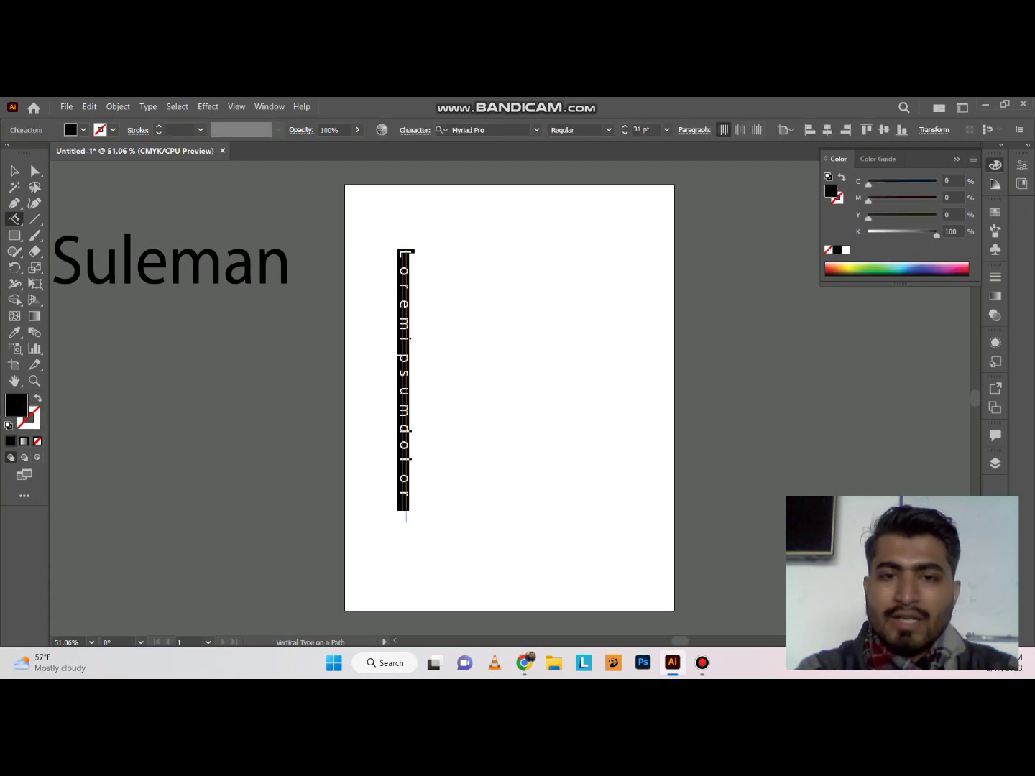
Move the vertical path text slightly up and to the left on the artboard.
{"action": "left_click", "coordinate": [14, 172]}
{"action": "left_click", "coordinate": [467, 346]}
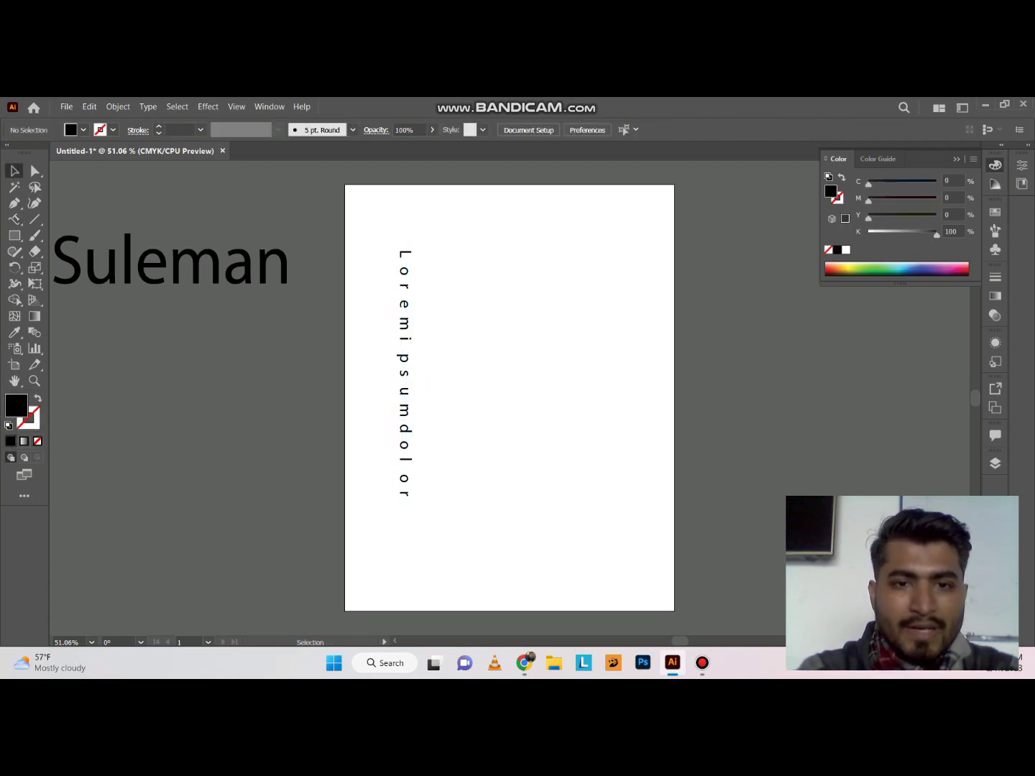
{"action": "left_click_drag", "start_coordinate": [404, 431], "coordinate": [392, 404]}
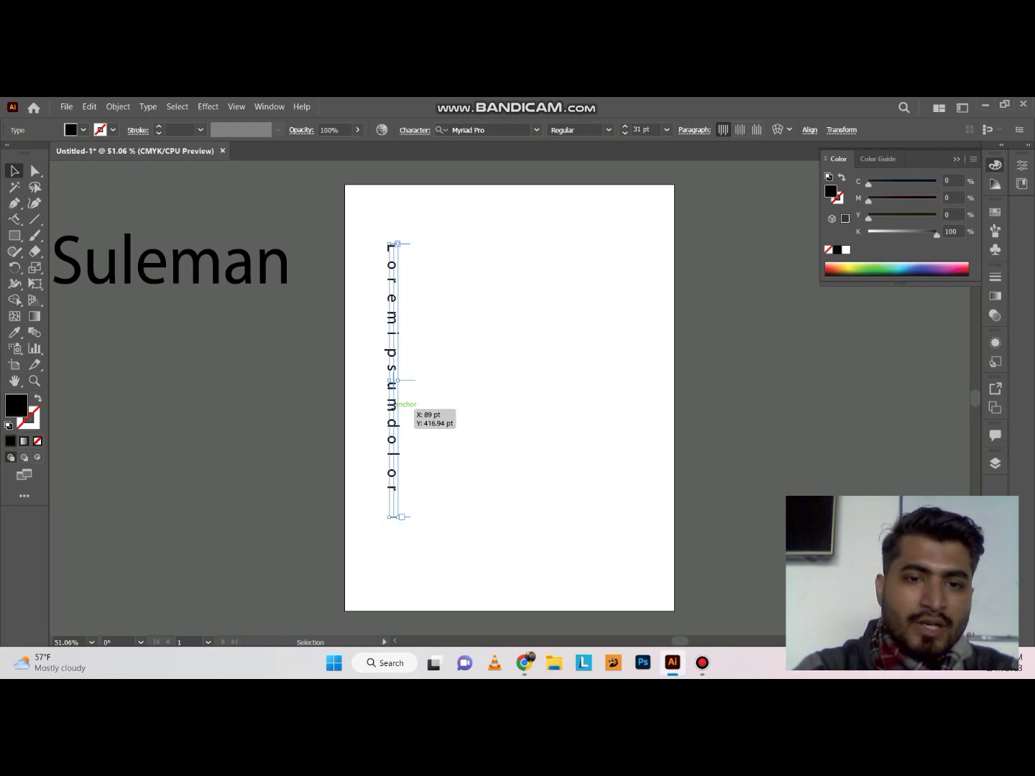
{"action": "left_click_drag", "start_coordinate": [391, 405], "coordinate": [391, 404]}
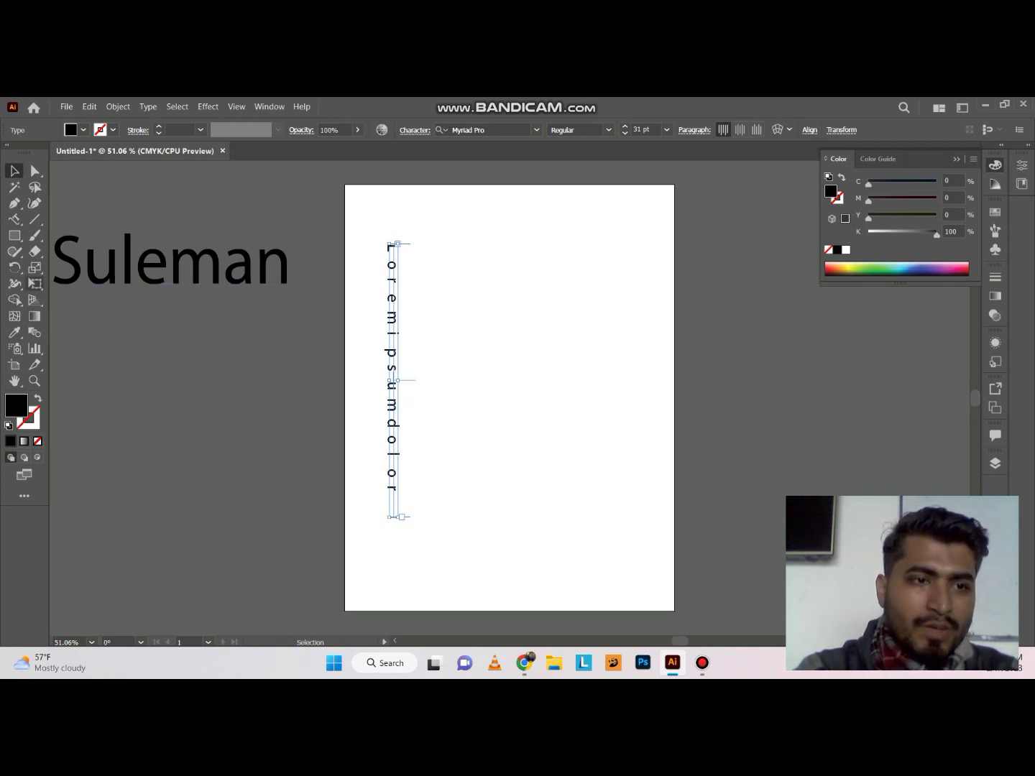
{"action": "left_click", "coordinate": [14, 219]}
{"action": "left_click", "coordinate": [14, 219]}
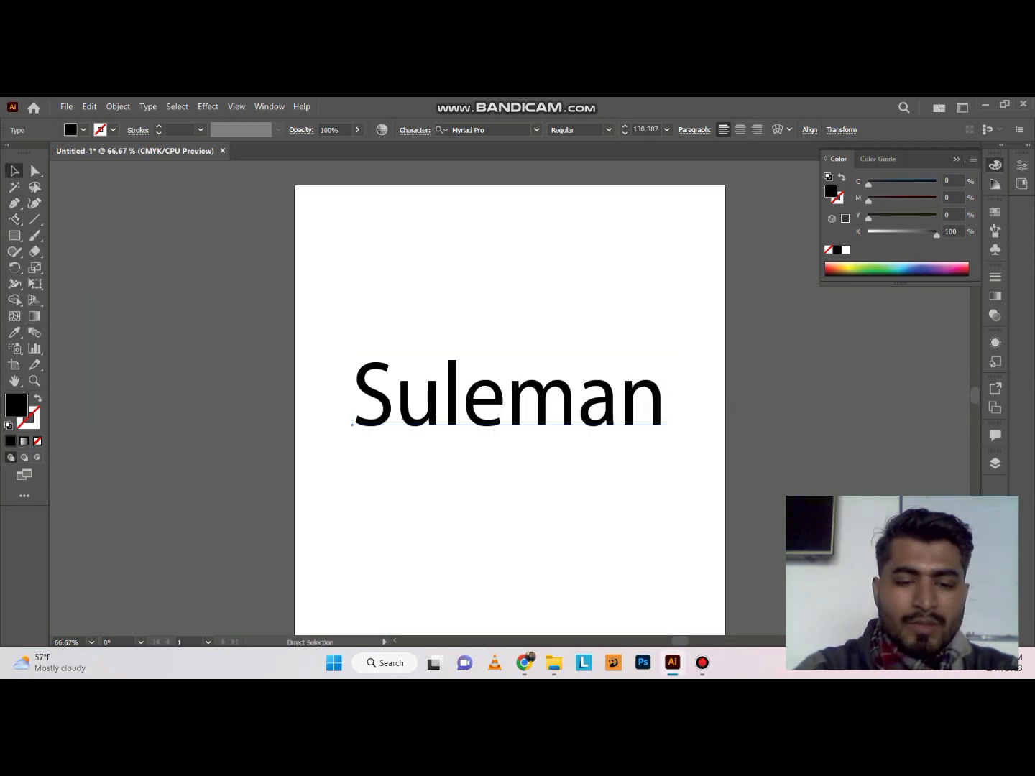
Show the Character settings for the selected name text in the middle of the artboard.
{"action": "key", "text": "ctrl+t"}
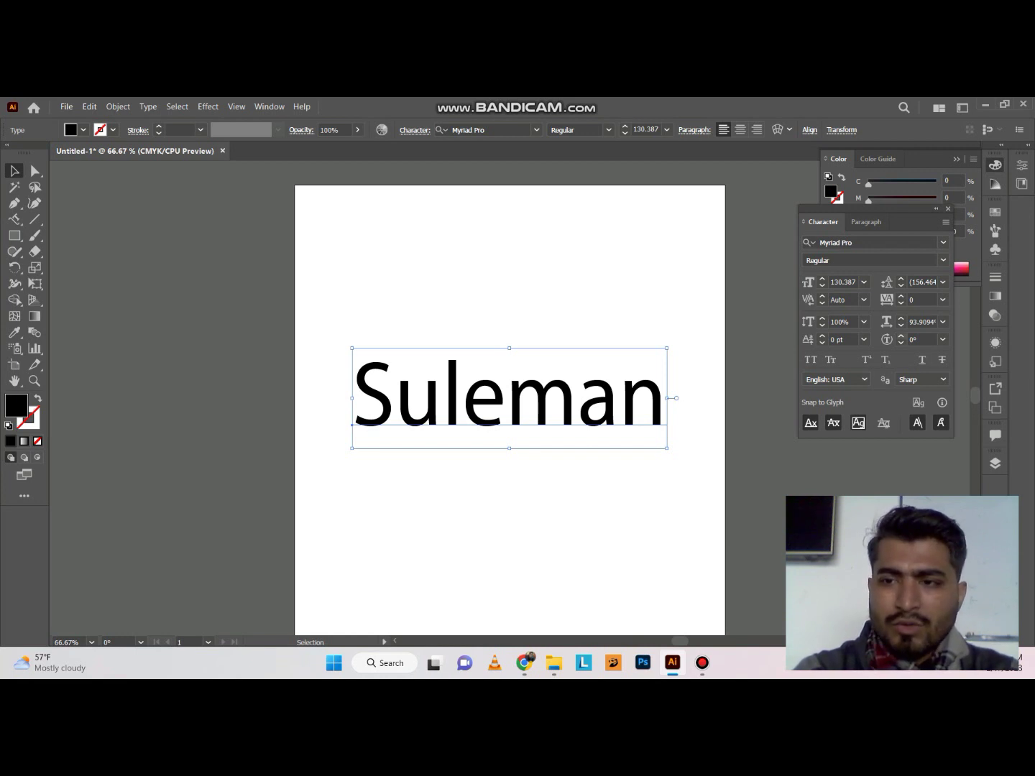
Move the selected name text slightly up and to the left on the artboard.
{"action": "left_click_drag", "start_coordinate": [510, 400], "coordinate": [473, 389]}
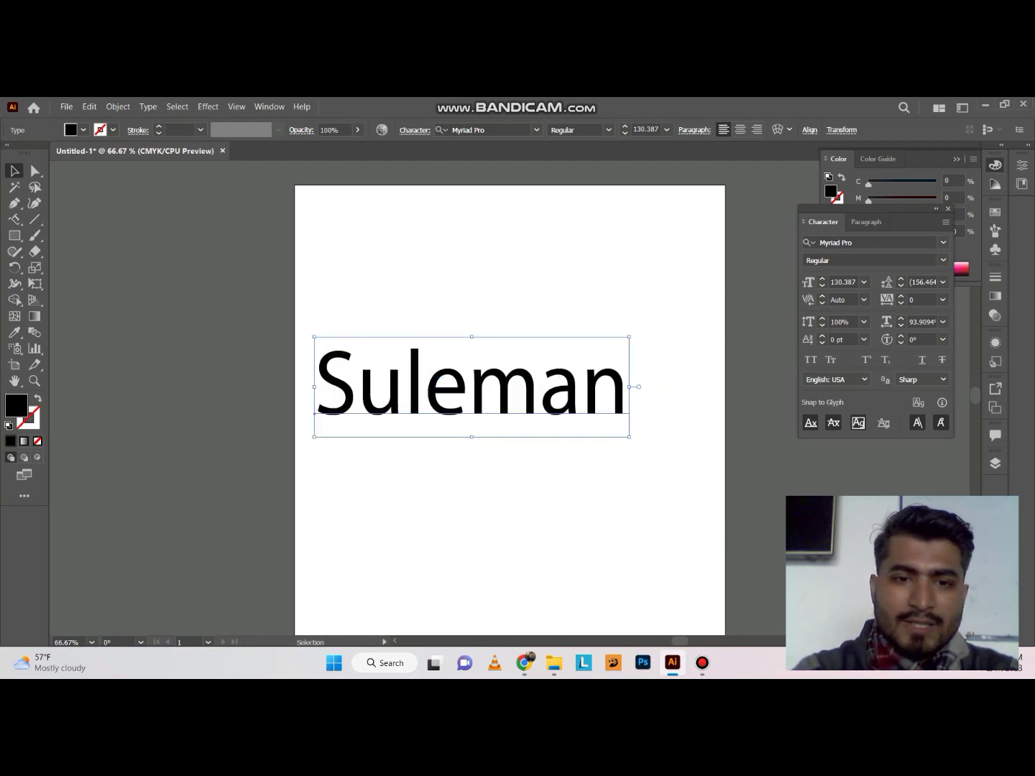
Try enlarging the letter e of the name text to about 218% height and 205% width and rotating it with Touch Type, and undo it.
{"action": "left_click", "coordinate": [14, 219]}
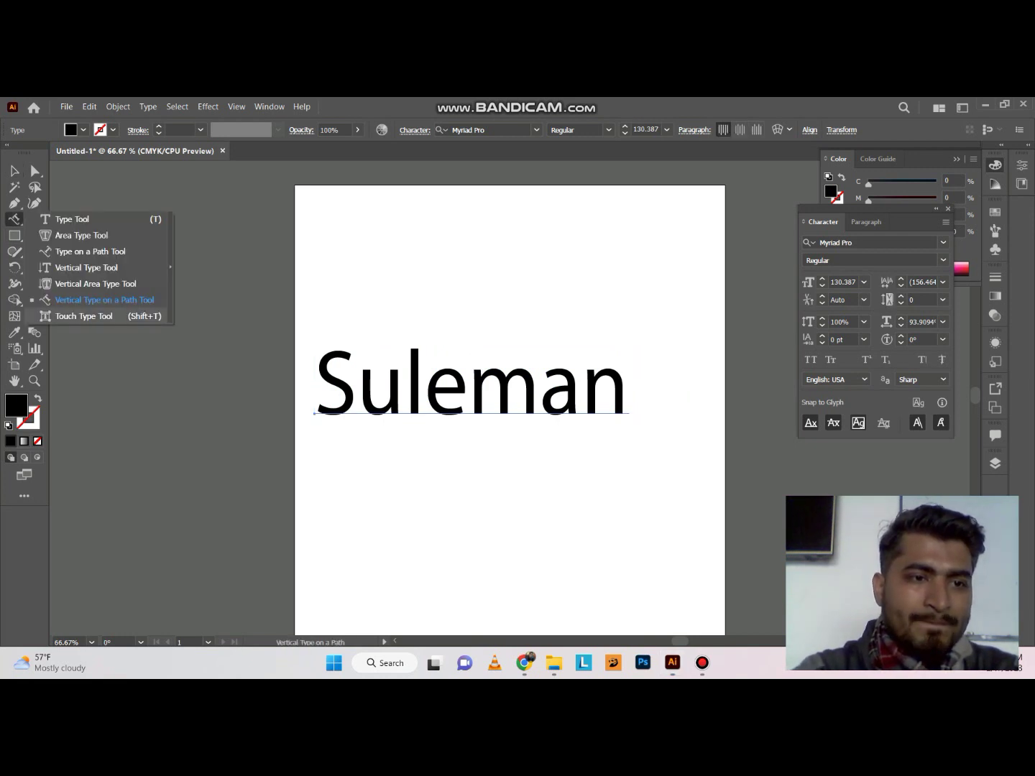
{"action": "left_click", "coordinate": [84, 317]}
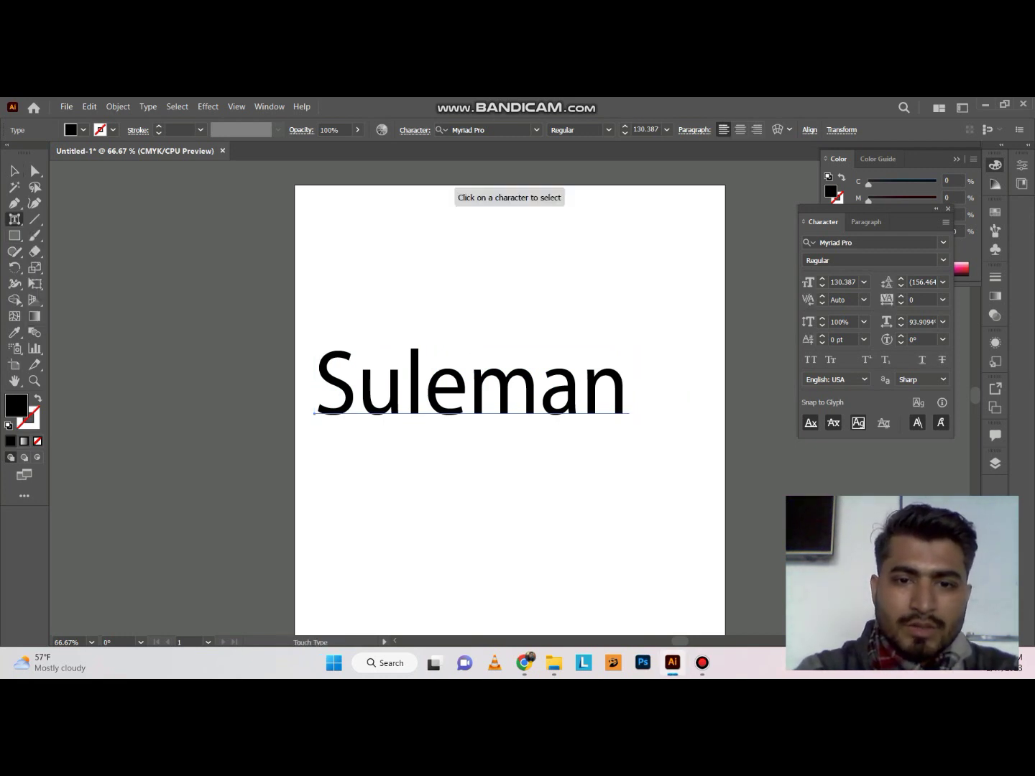
{"action": "left_click", "coordinate": [446, 392]}
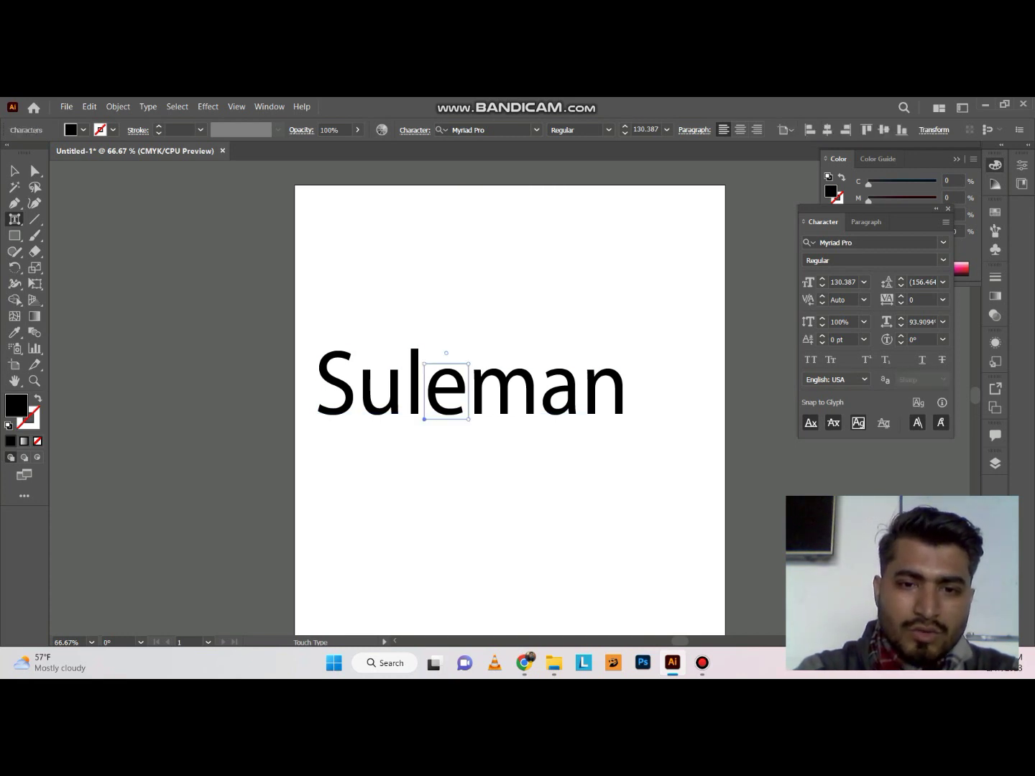
{"action": "left_click_drag", "start_coordinate": [468, 364], "coordinate": [519, 305]}
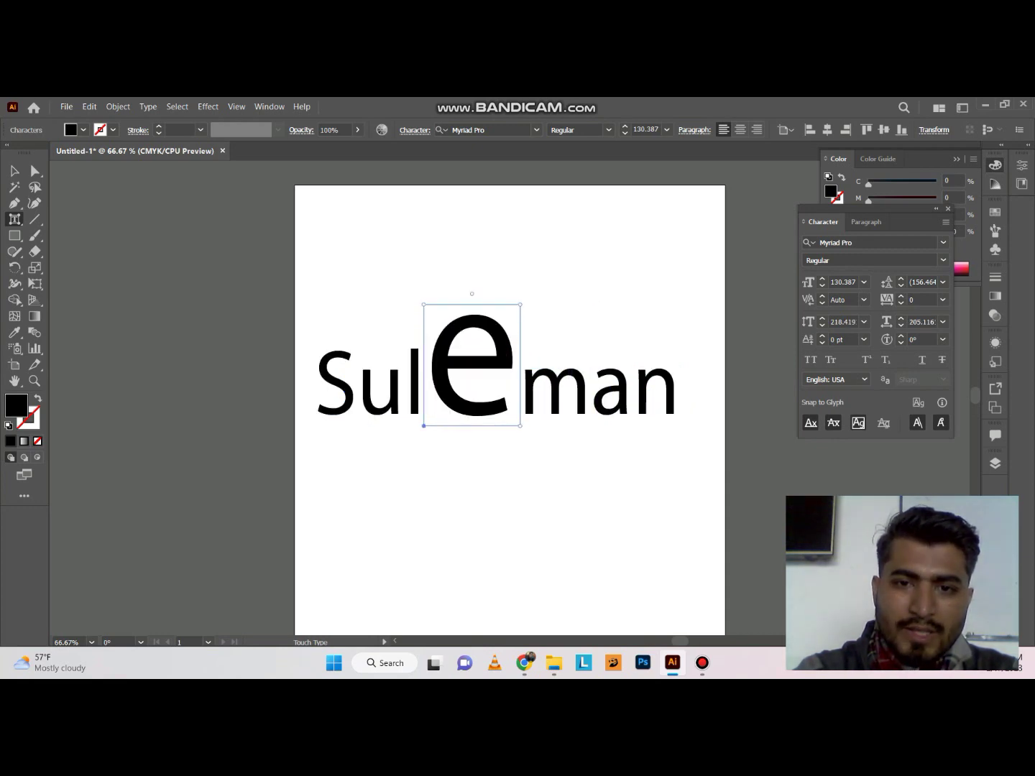
{"action": "mouse_move", "coordinate": [472, 293]}
{"action": "left_mouse_down"}
{"action": "mouse_move", "coordinate": [539, 300]}
{"action": "mouse_move", "coordinate": [593, 339]}
{"action": "mouse_move", "coordinate": [453, 281]}
{"action": "mouse_move", "coordinate": [457, 306]}
{"action": "left_mouse_up"}
{"action": "key", "text": "ctrl+z"}
{"action": "key", "text": "ctrl+z"}
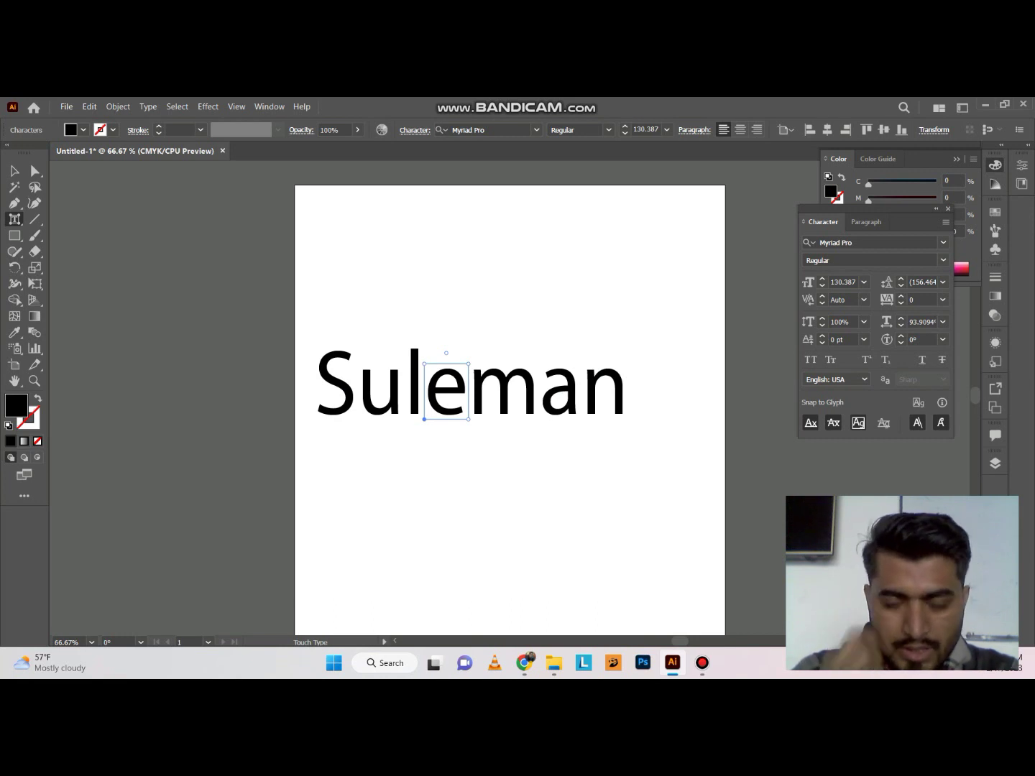
Try Touch Type on the letter a, scaling it to about 309% height and 290% width and rotating it about -68°, and undo both changes.
{"action": "left_click", "coordinate": [560, 393]}
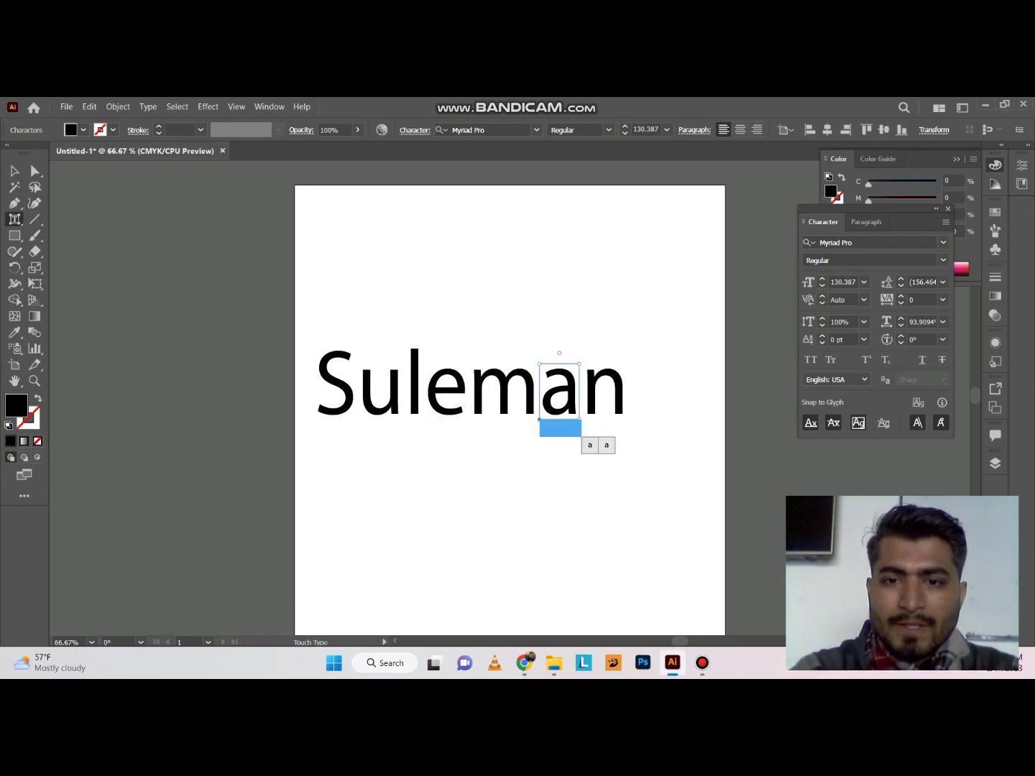
{"action": "left_click_drag", "start_coordinate": [580, 364], "coordinate": [662, 258]}
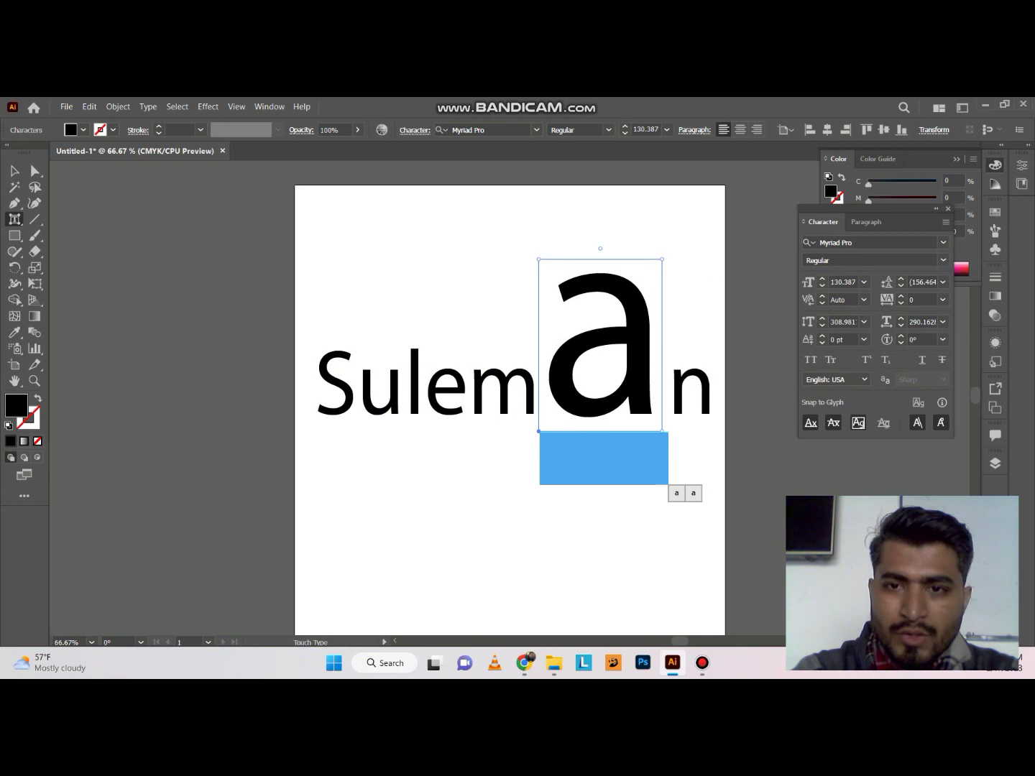
{"action": "left_click_drag", "start_coordinate": [601, 248], "coordinate": [669, 289]}
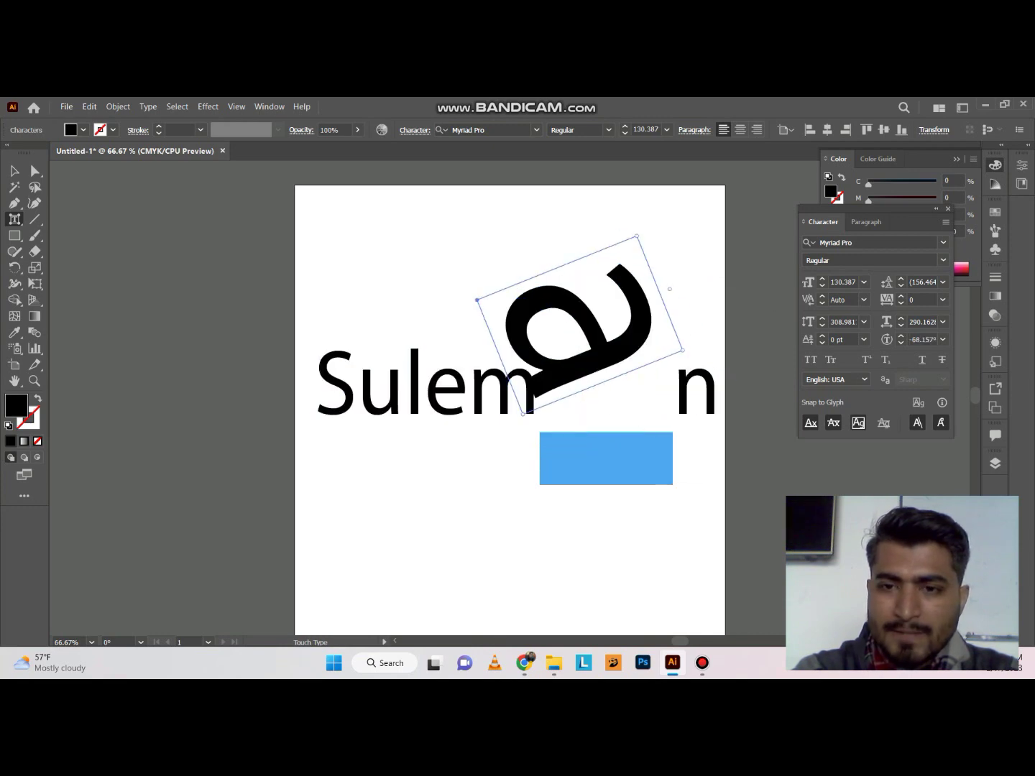
{"action": "key", "text": "Escape"}
{"action": "key", "text": "shift+t"}
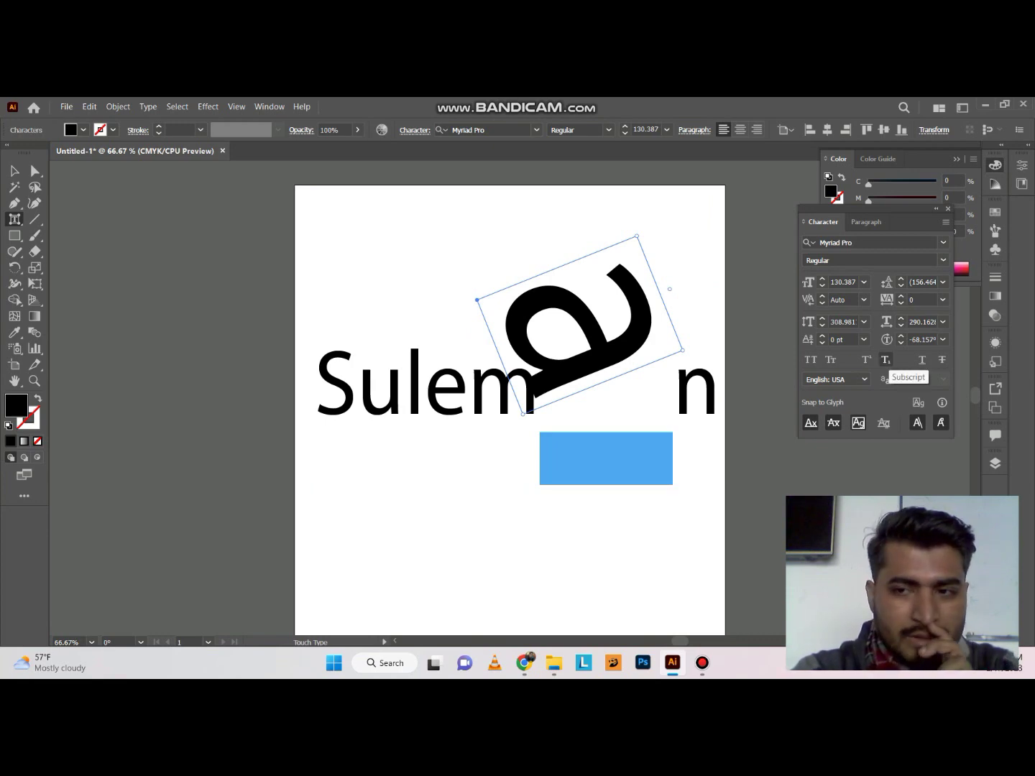
{"action": "key", "text": "ctrl+z"}
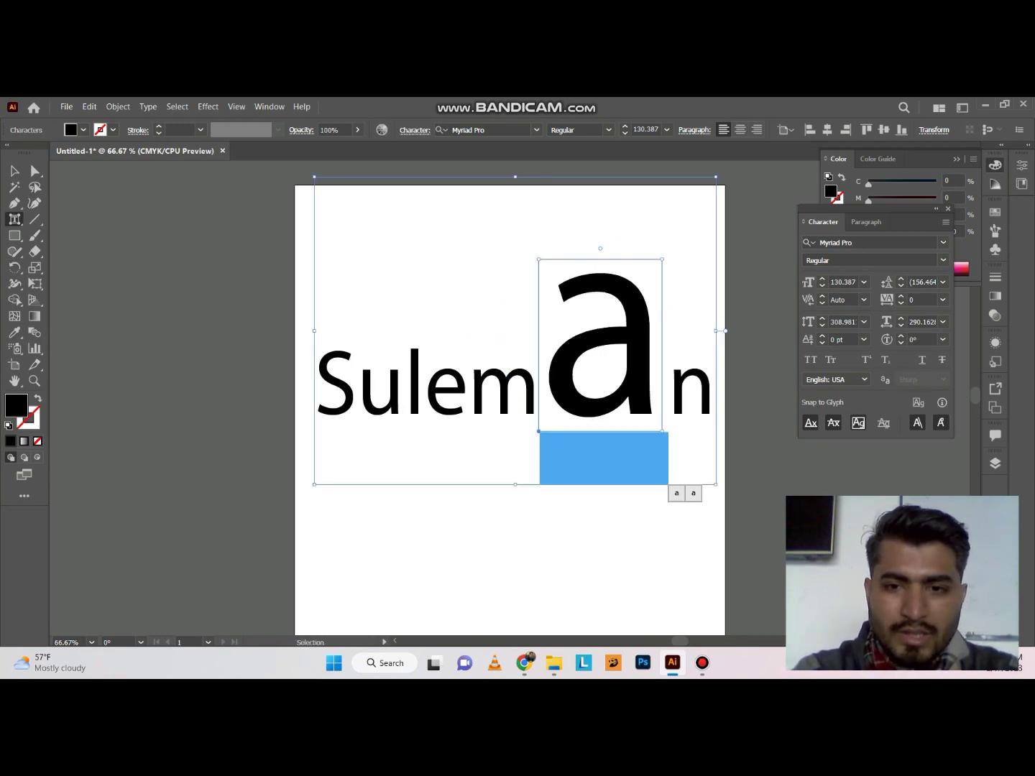
{"action": "key", "text": "ctrl+z"}
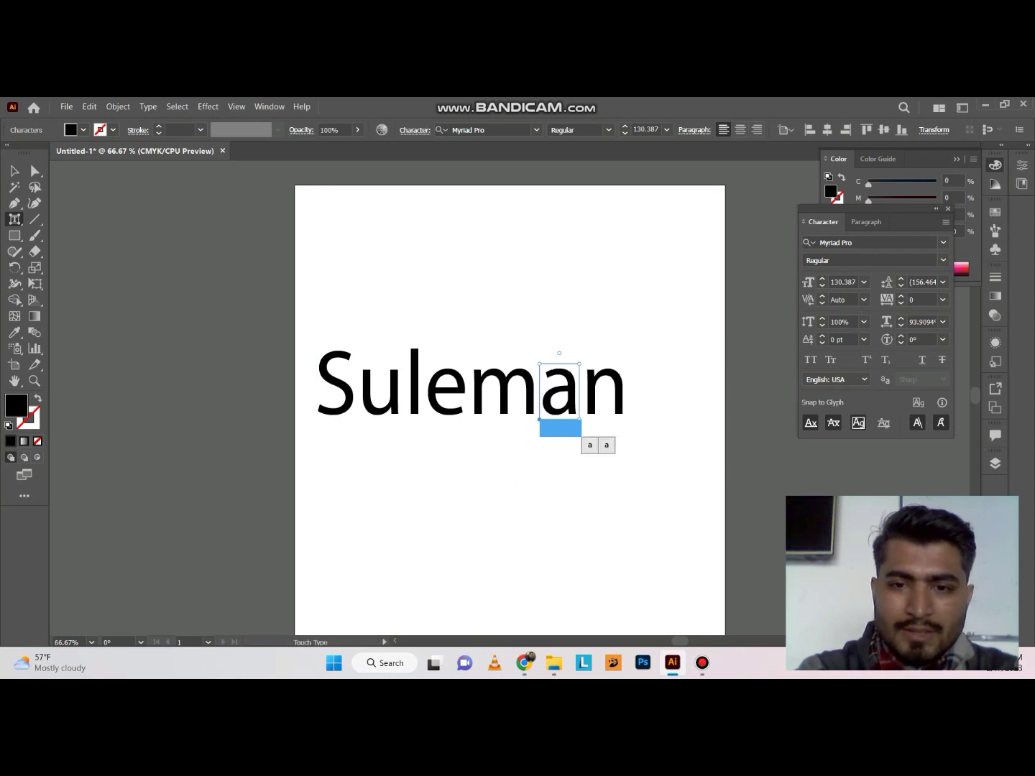
Move the whole name text slightly up and to the right on the artboard.
{"action": "left_click", "coordinate": [14, 170]}
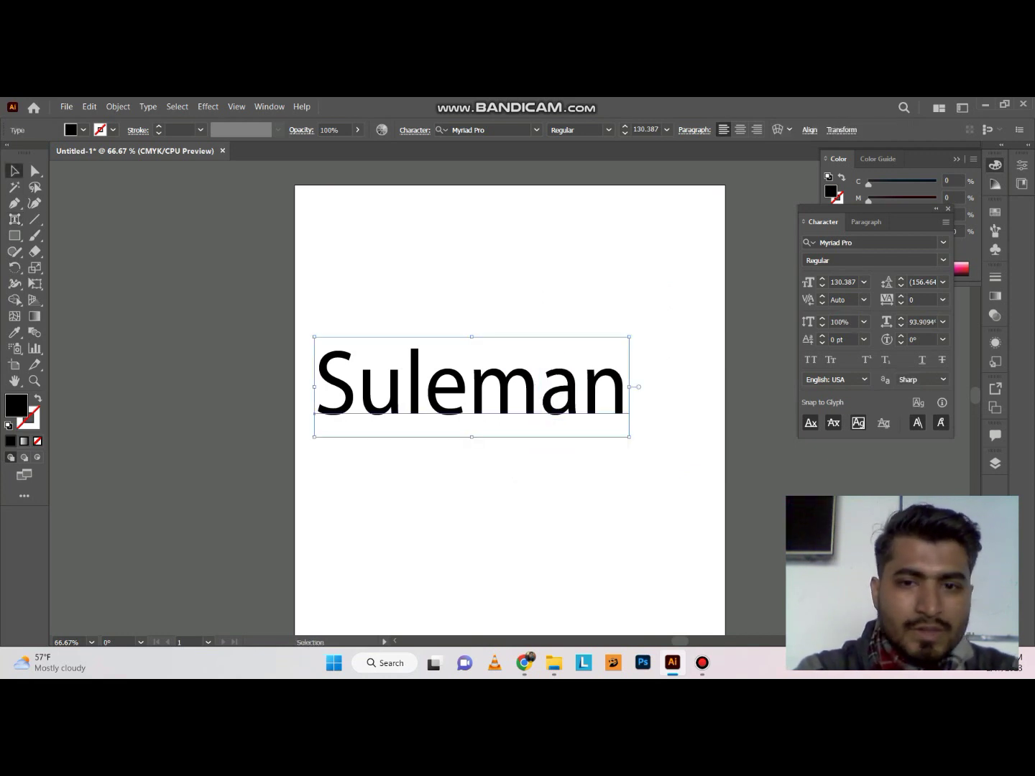
{"action": "left_click", "coordinate": [516, 481]}
{"action": "left_click_drag", "start_coordinate": [528, 376], "coordinate": [542, 341]}
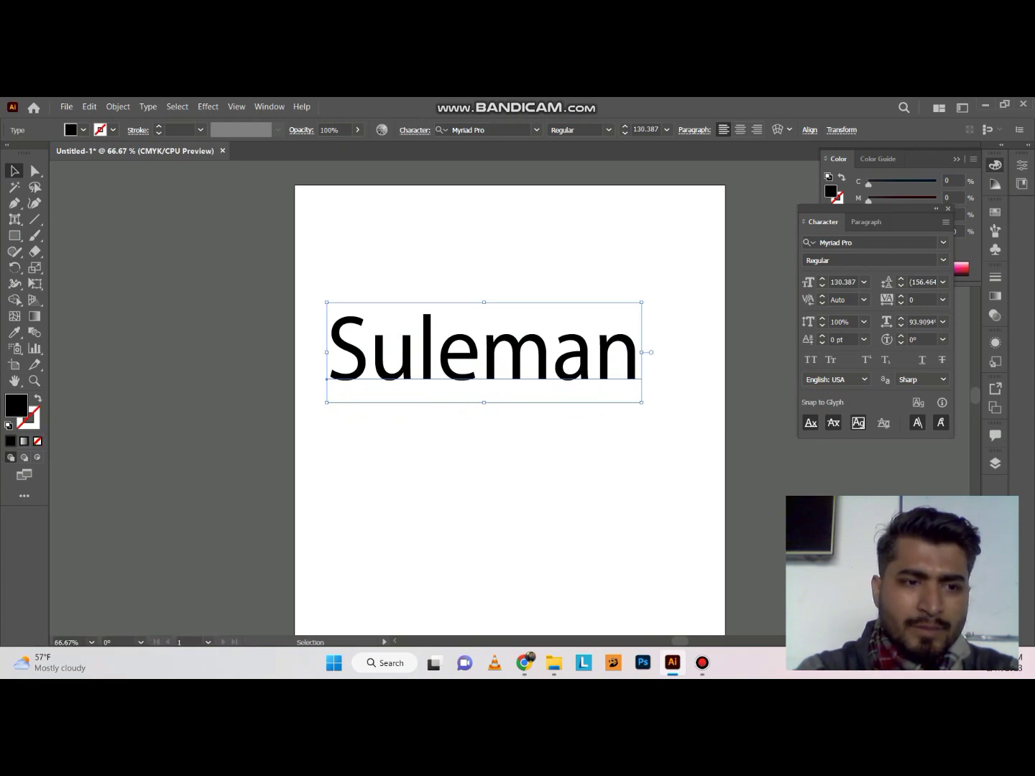
Try a lime green fill on the whole name text and undo it.
{"action": "double_click", "coordinate": [16, 405]}
{"action": "left_click_drag", "start_coordinate": [648, 280], "coordinate": [660, 336]}
{"action": "left_click_drag", "start_coordinate": [682, 344], "coordinate": [682, 392]}
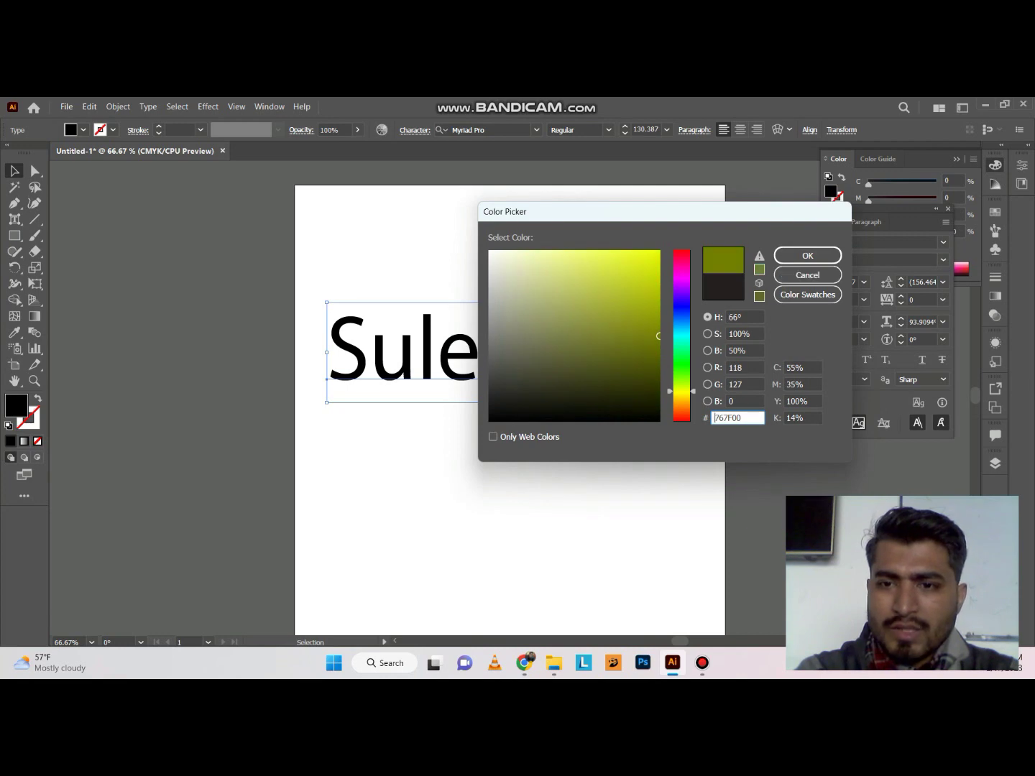
{"action": "left_click_drag", "start_coordinate": [659, 336], "coordinate": [659, 294]}
{"action": "left_click", "coordinate": [807, 257]}
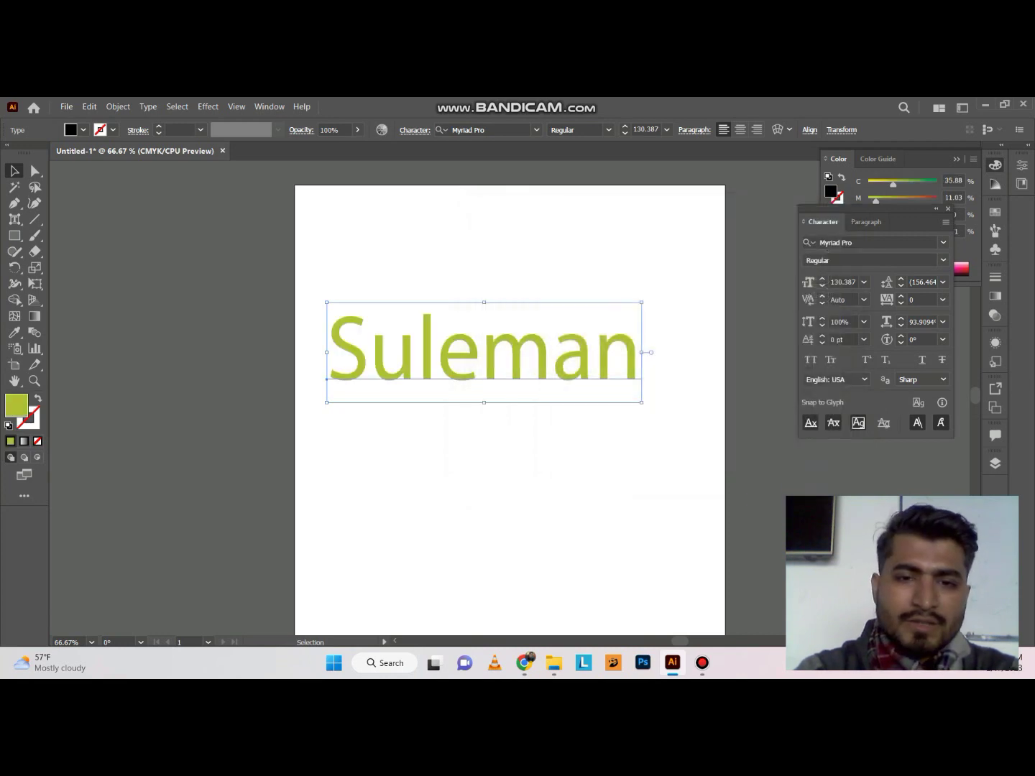
{"action": "key", "text": "ctrl+z"}
Give only the letter m of the name text a pinkish red fill, FF0049.
{"action": "double_click", "coordinate": [482, 354]}
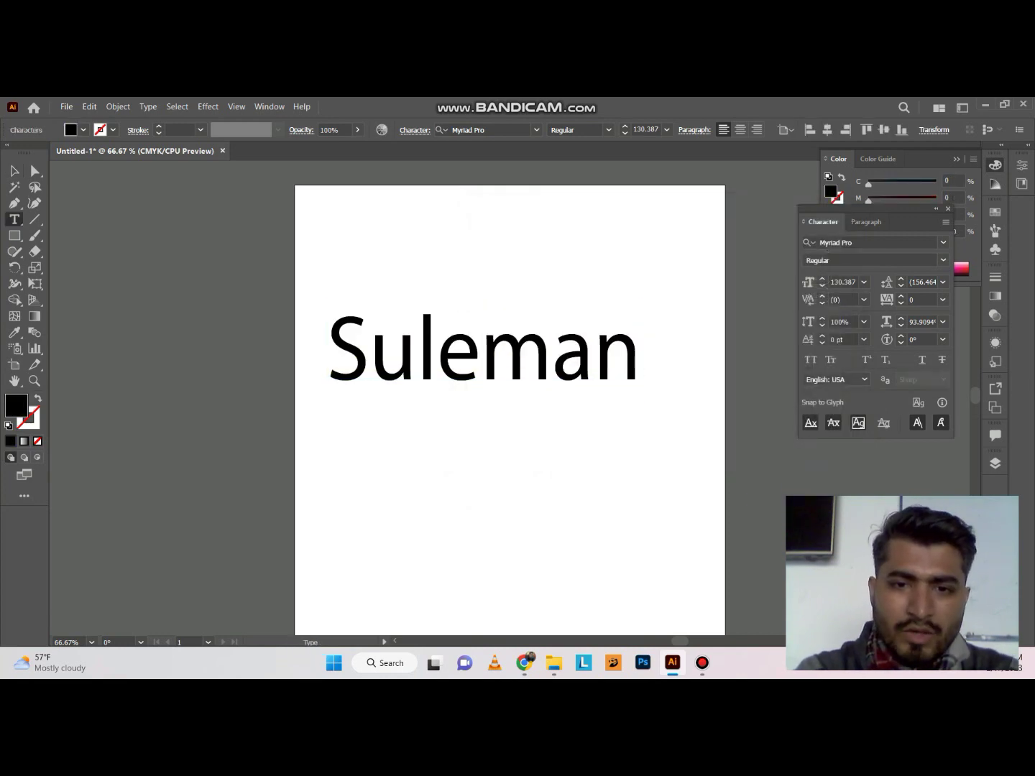
{"action": "key", "text": "shift+Right"}
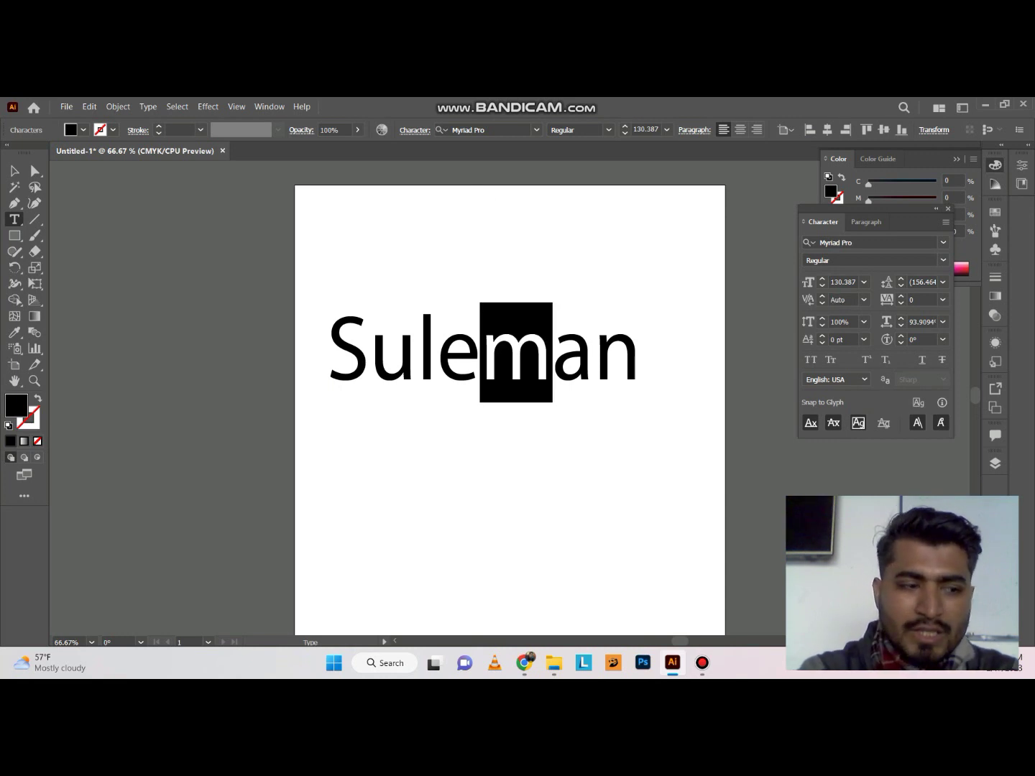
{"action": "double_click", "coordinate": [17, 407]}
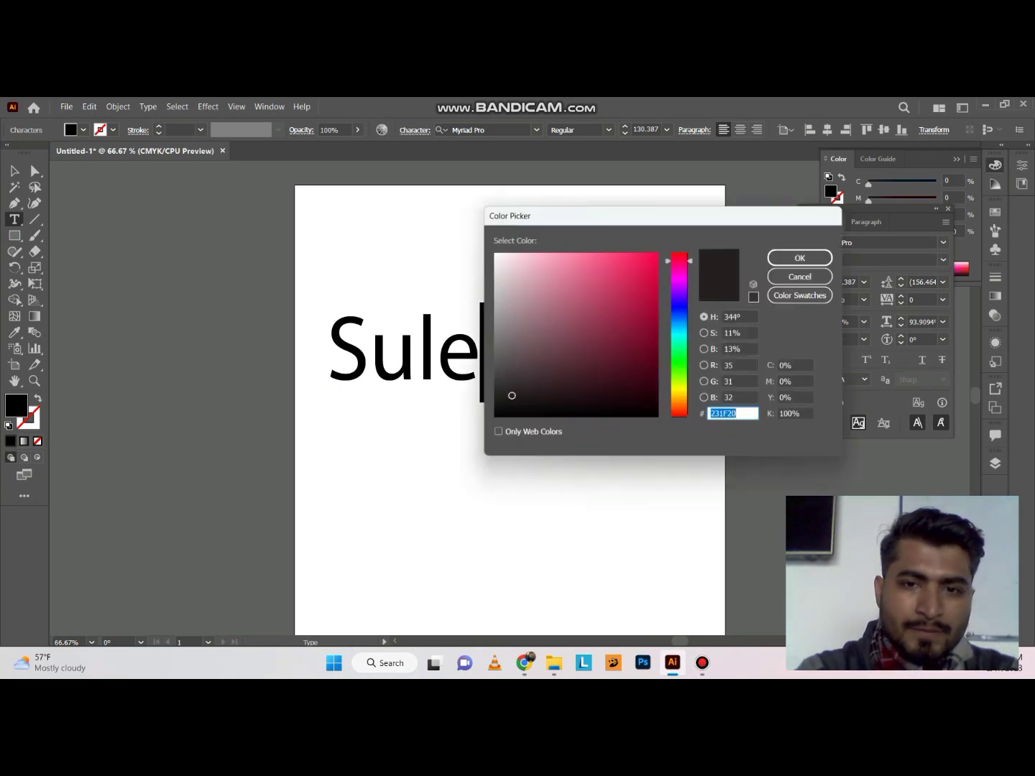
{"action": "type", "text": "FF0049"}
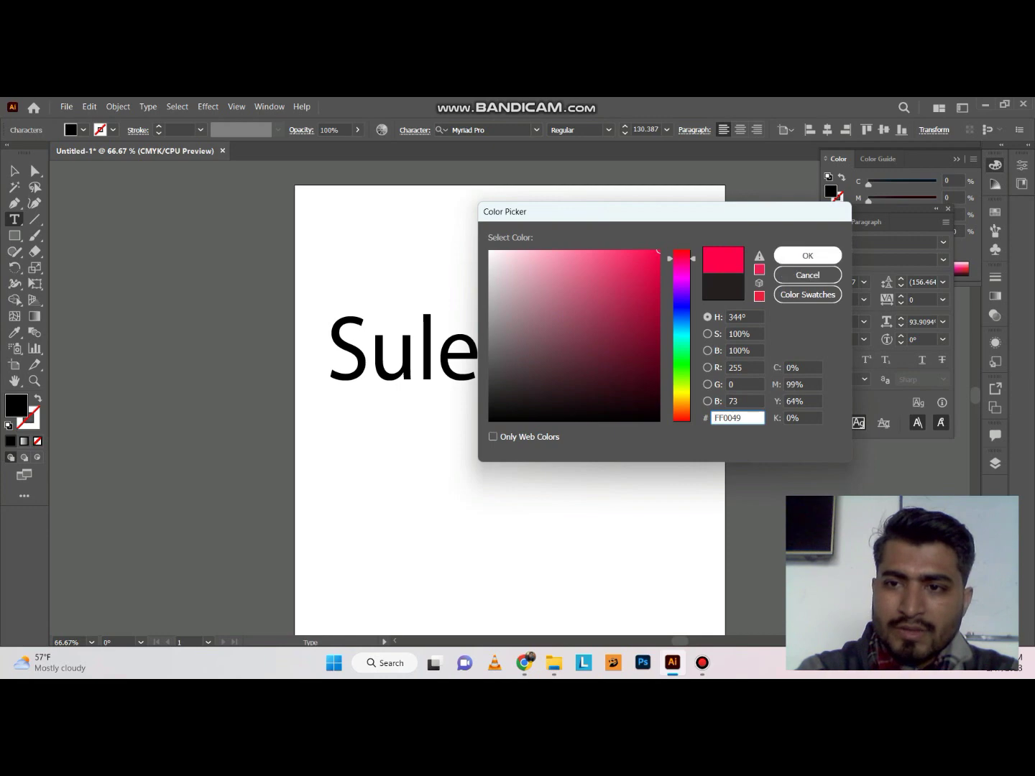
{"action": "key", "text": "Return"}
{"action": "key", "text": "Escape"}
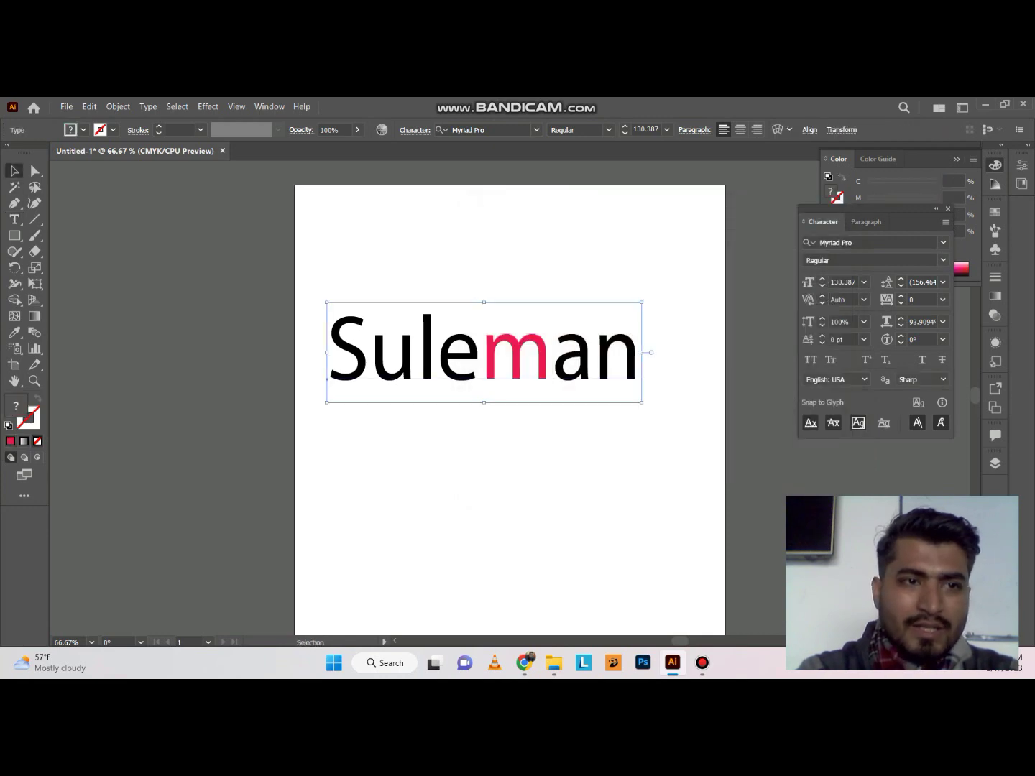
Reposition the name text in the upper part of the artboard, slightly further to the left.
{"action": "left_click_drag", "start_coordinate": [618, 379], "coordinate": [604, 317]}
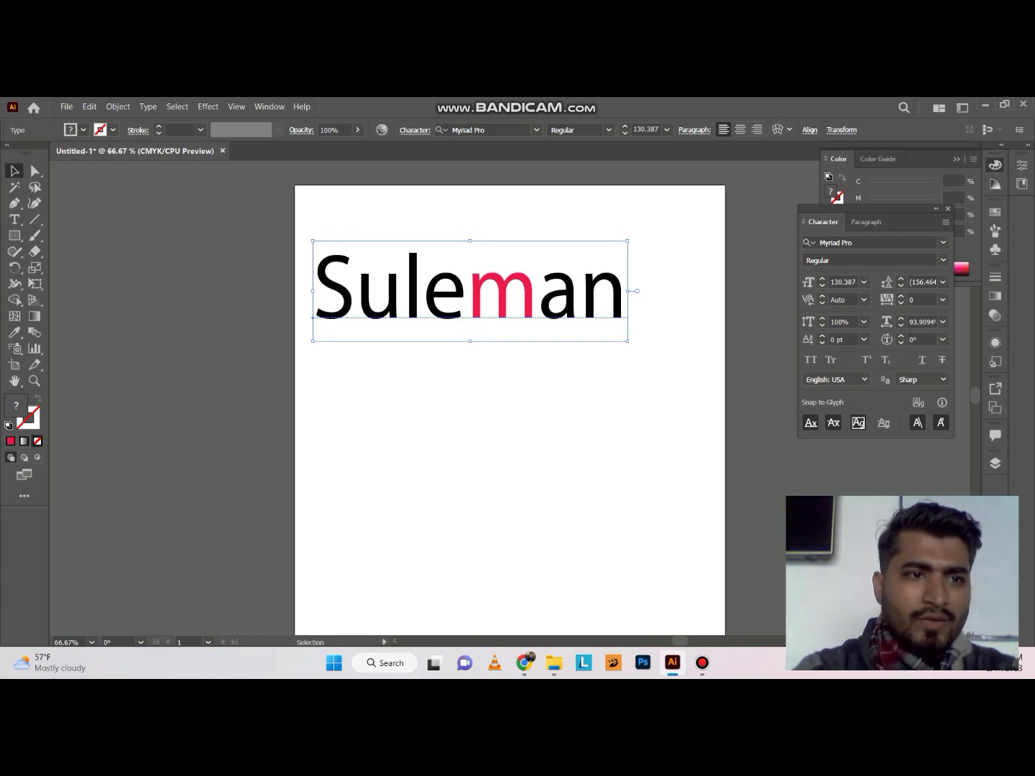
{"action": "left_click", "coordinate": [14, 220]}
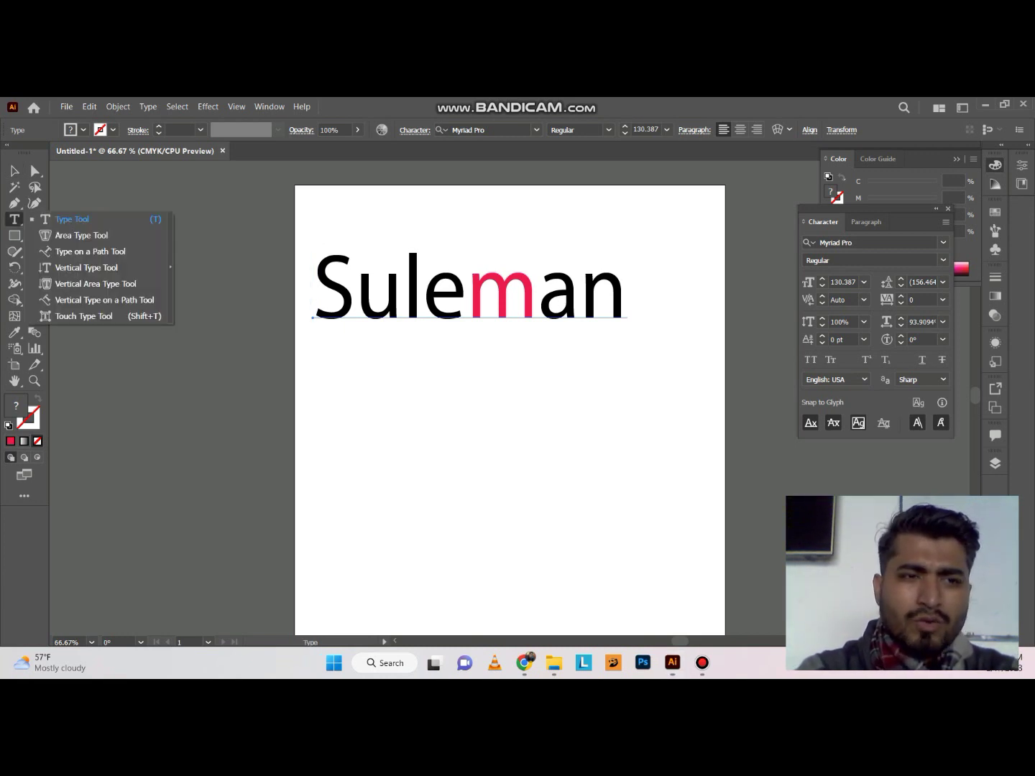
{"action": "left_click", "coordinate": [72, 219]}
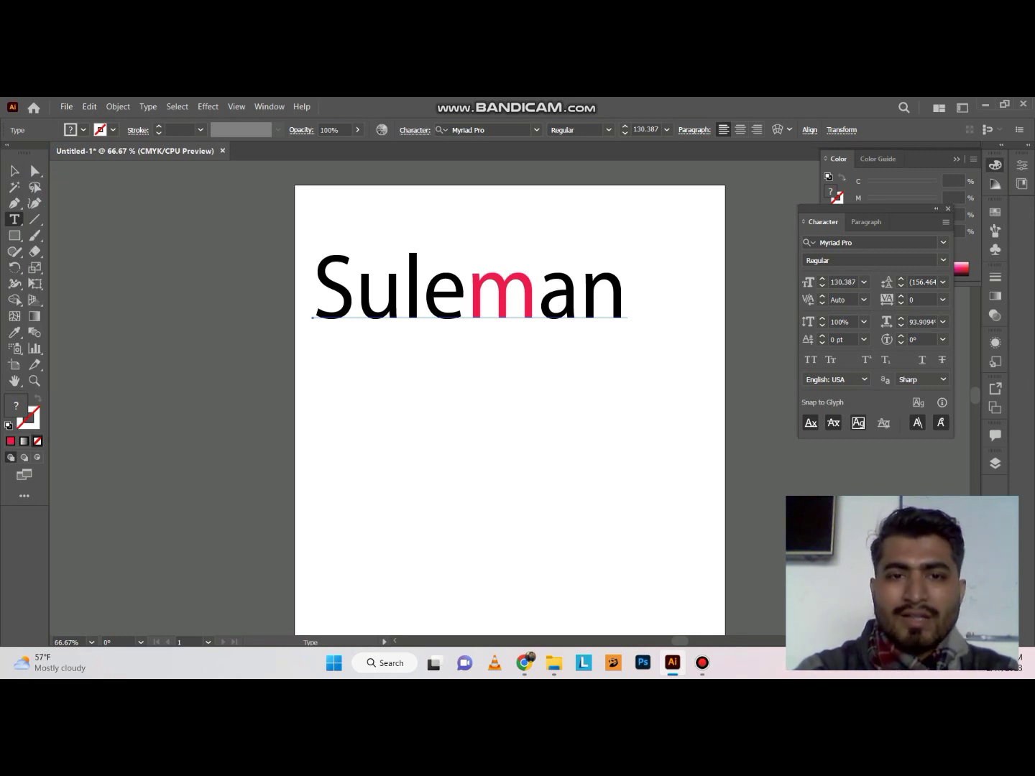
{"action": "key", "text": "Escape"}
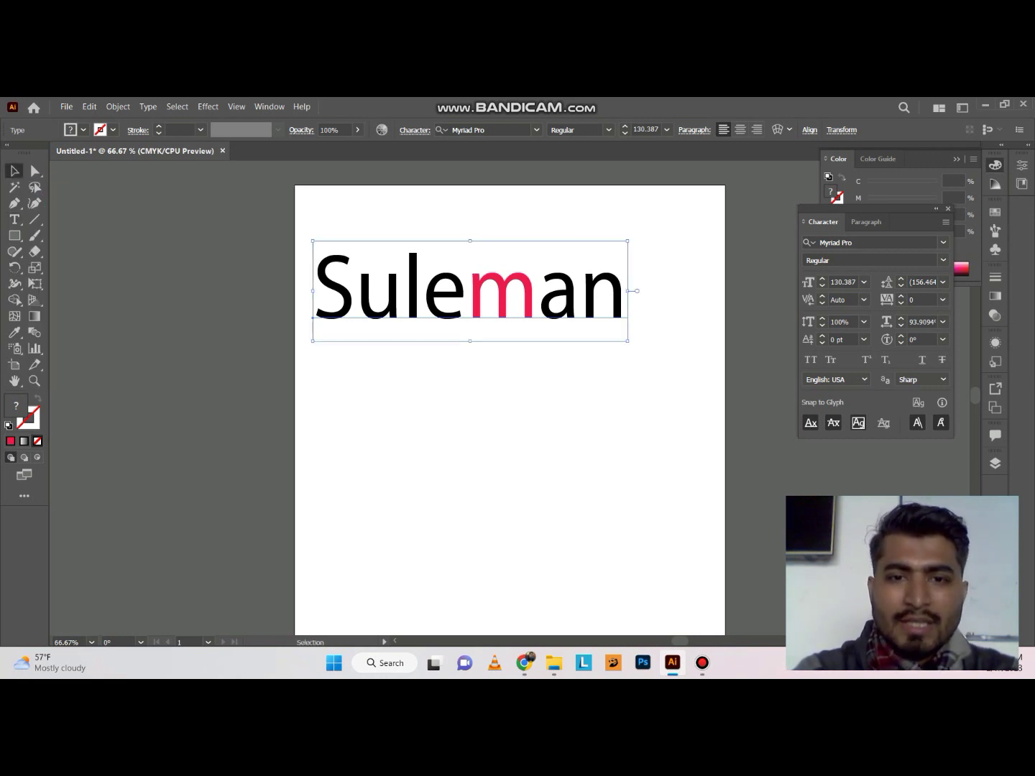
{"action": "left_click_drag", "start_coordinate": [460, 302], "coordinate": [456, 329]}
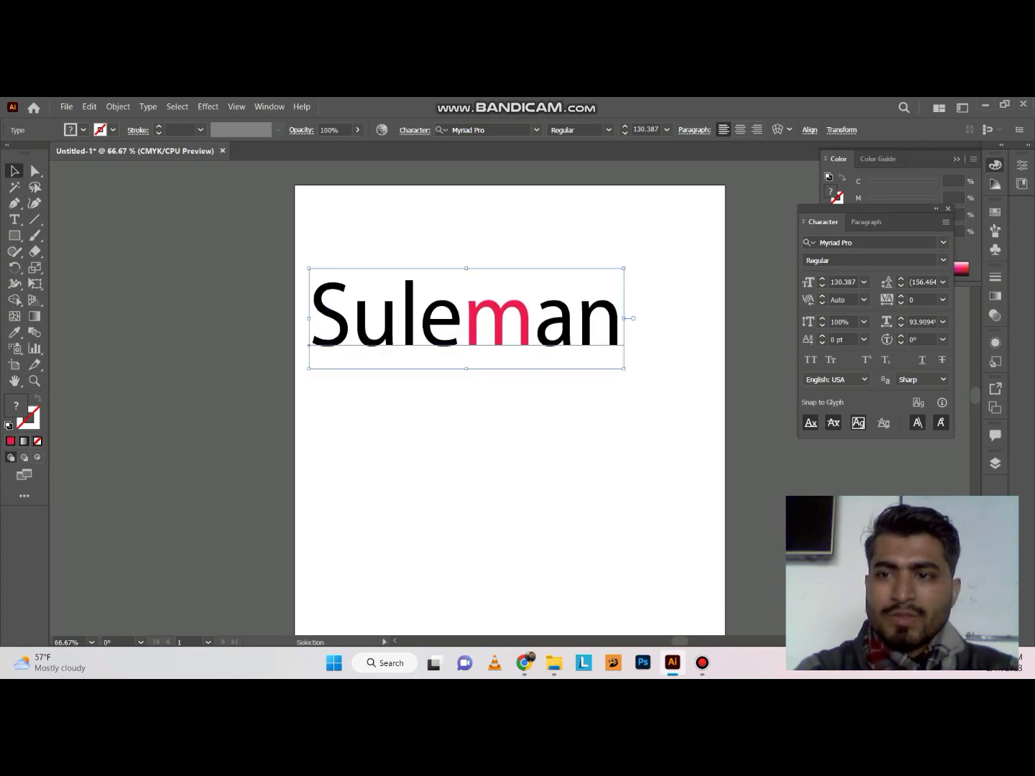